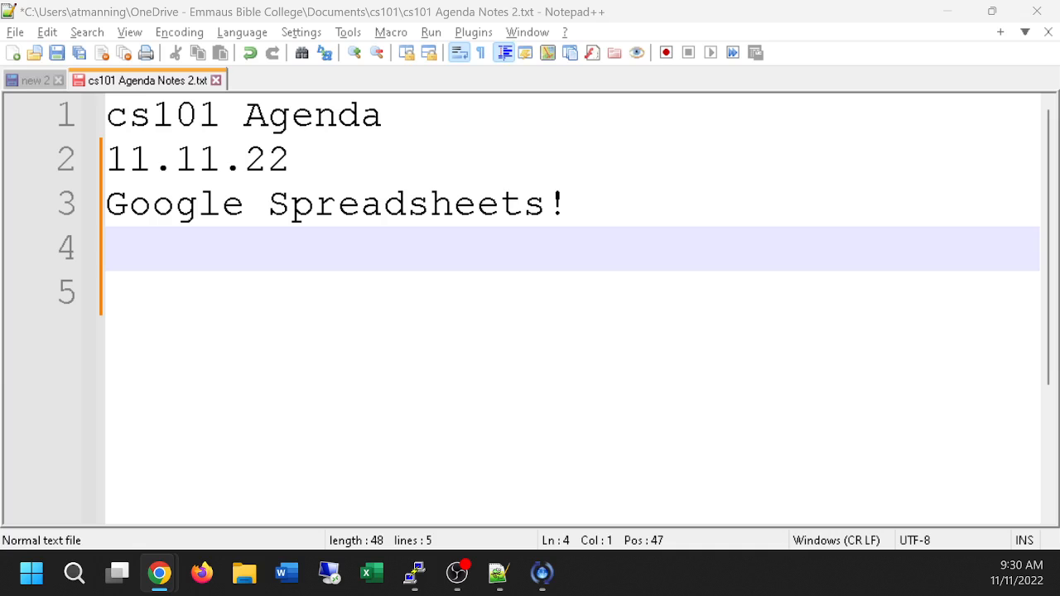
- Maximize Chrome, open Schoology's Cloud spreadsheet data analysis assignment, then return to the agenda notes
drag(1059, 137, 398, 10)
scroll(476, 356, down, 7)
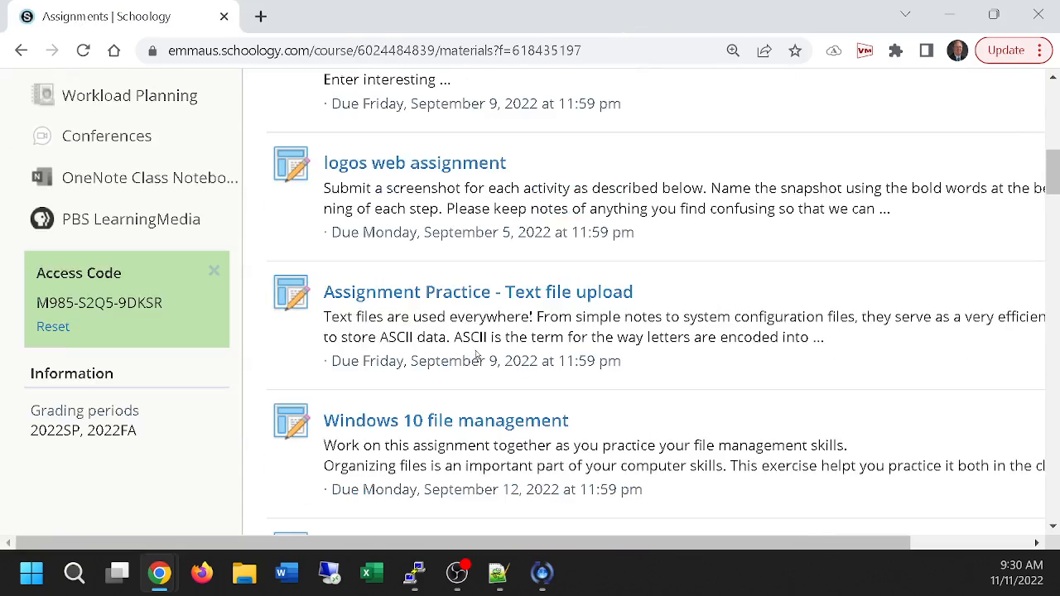
scroll(476, 356, down, 15)
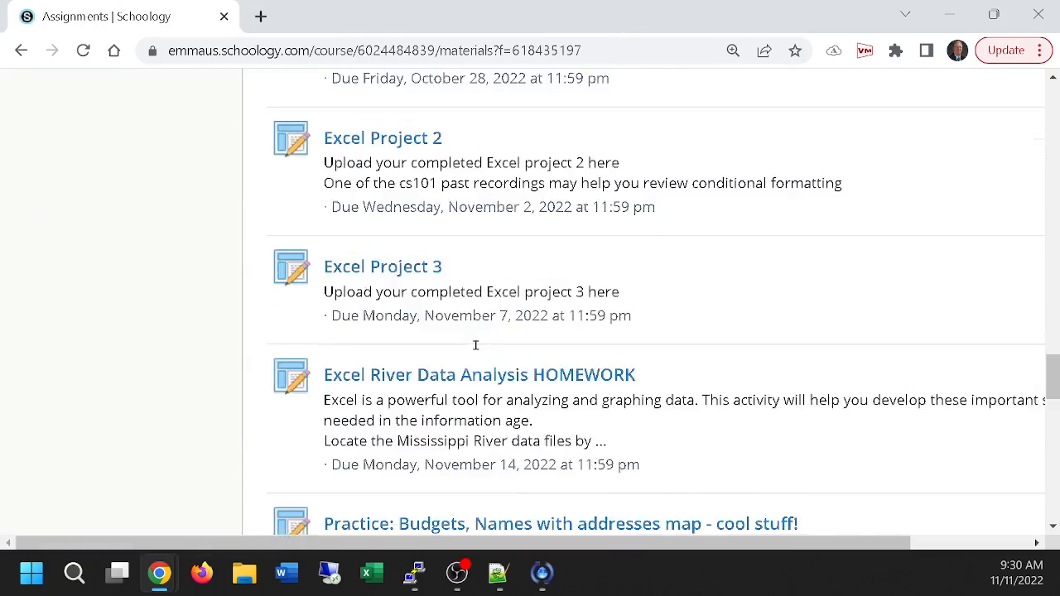
scroll(476, 345, down, 5)
click(462, 308)
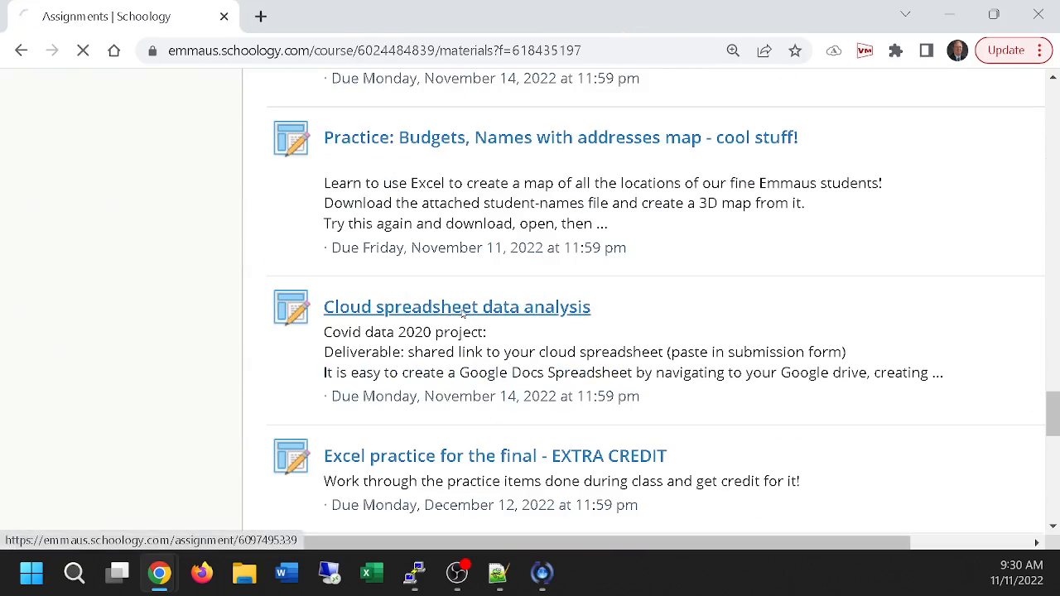
scroll(471, 348, down, 7)
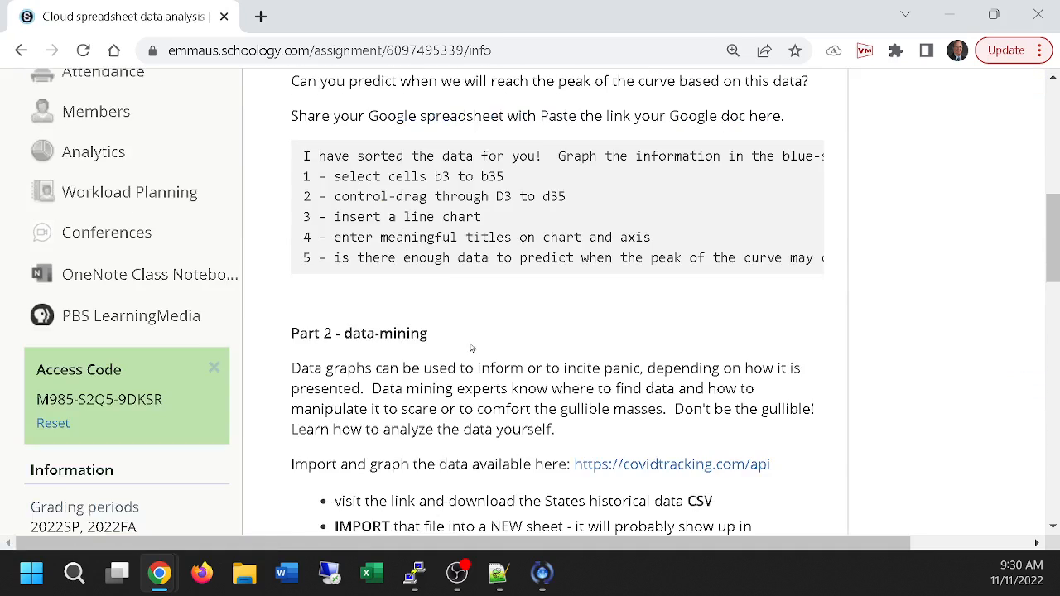
scroll(471, 348, up, 3)
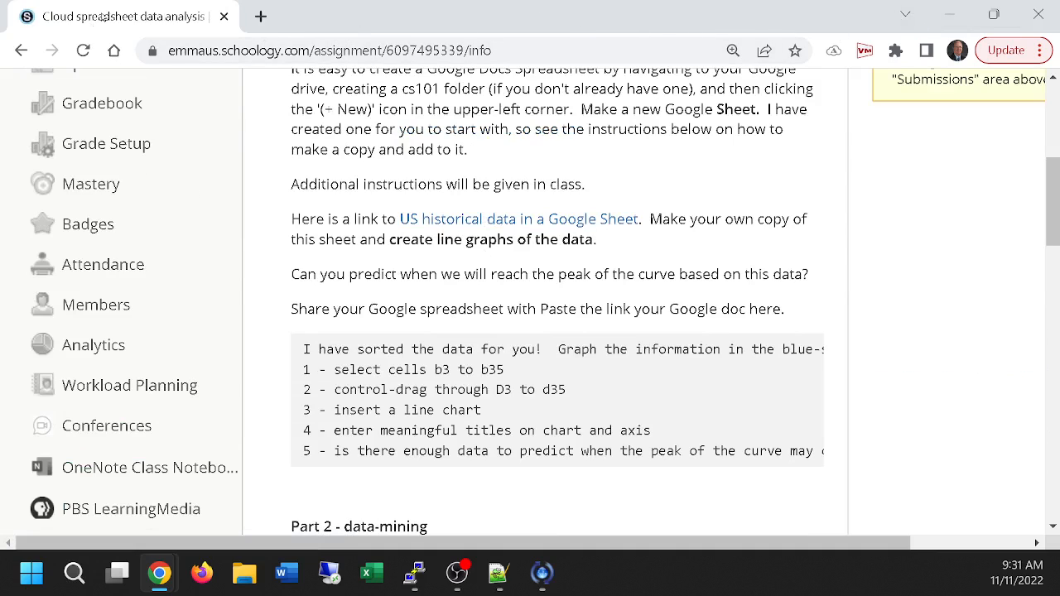
key(alt+Tab)
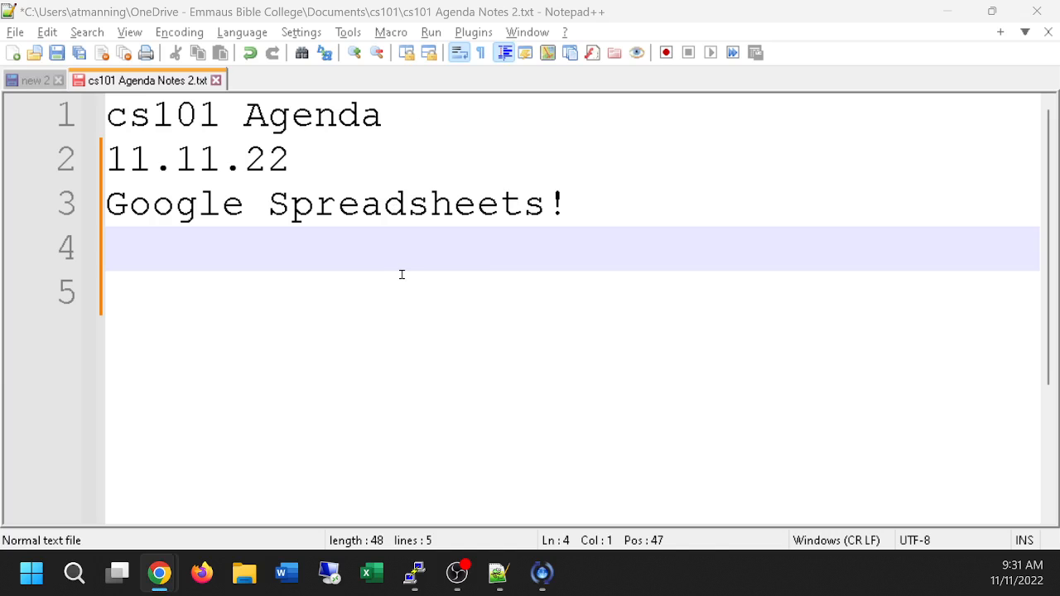
- Switch to the browser showing the cs101 Missouri river Google Sheet
key(alt+Tab)
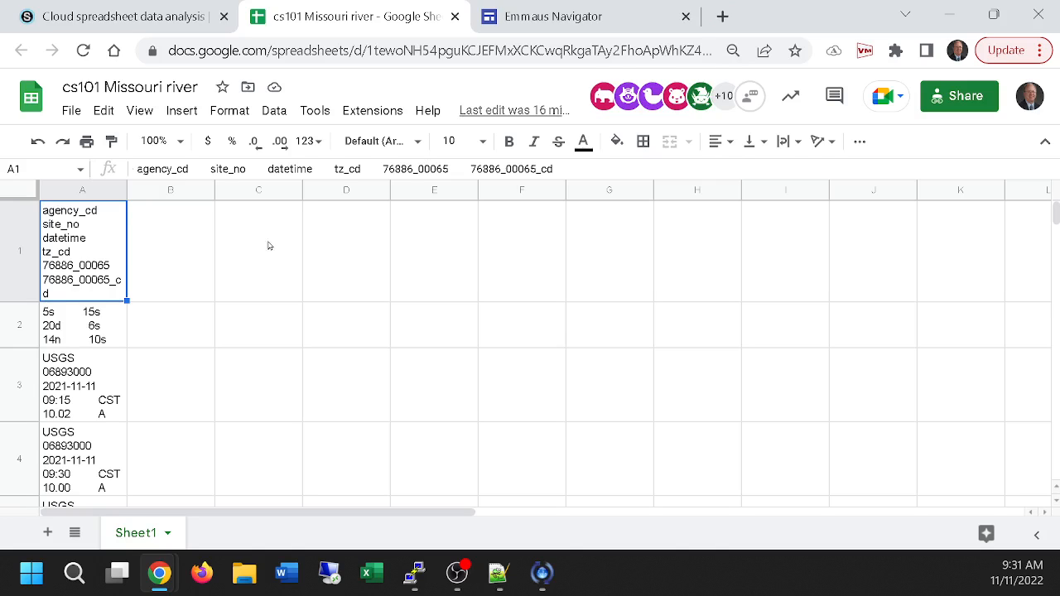
- Make a copy of cs101 Missouri river, replacing 'Copy of' in its name with your name
click(71, 112)
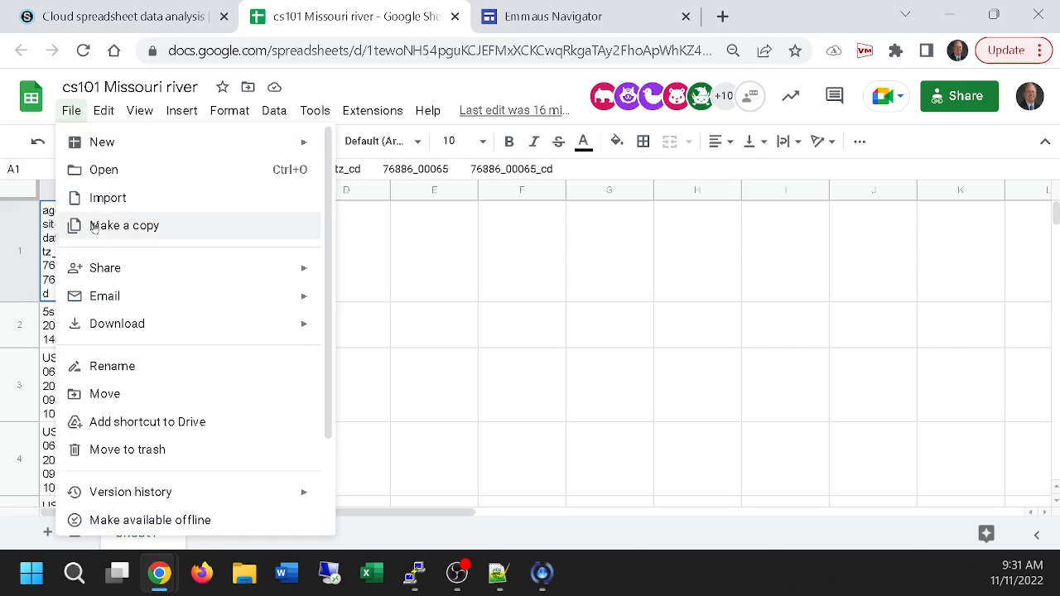
click(93, 229)
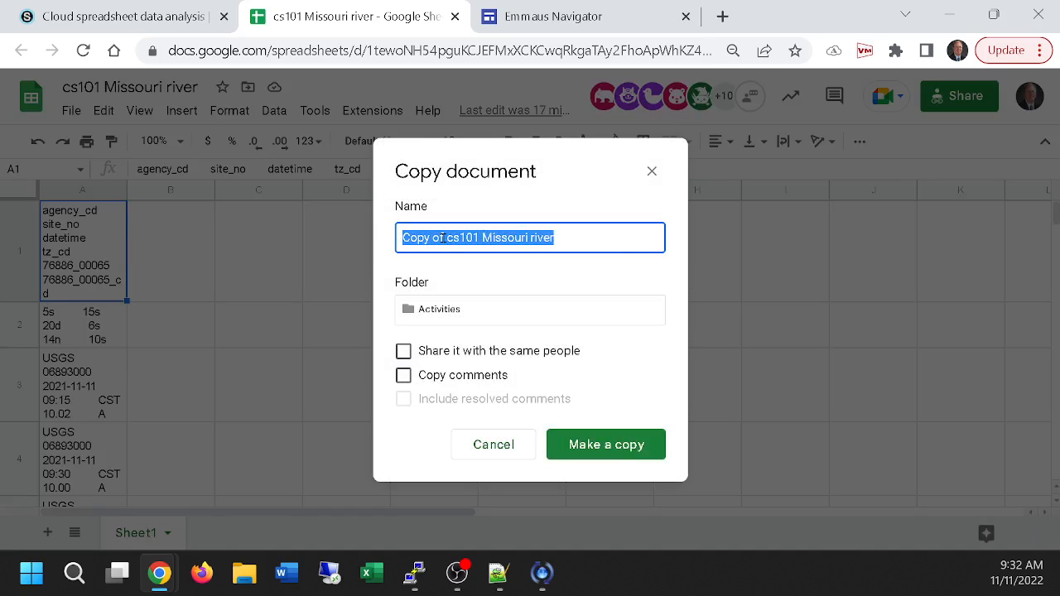
click(445, 238)
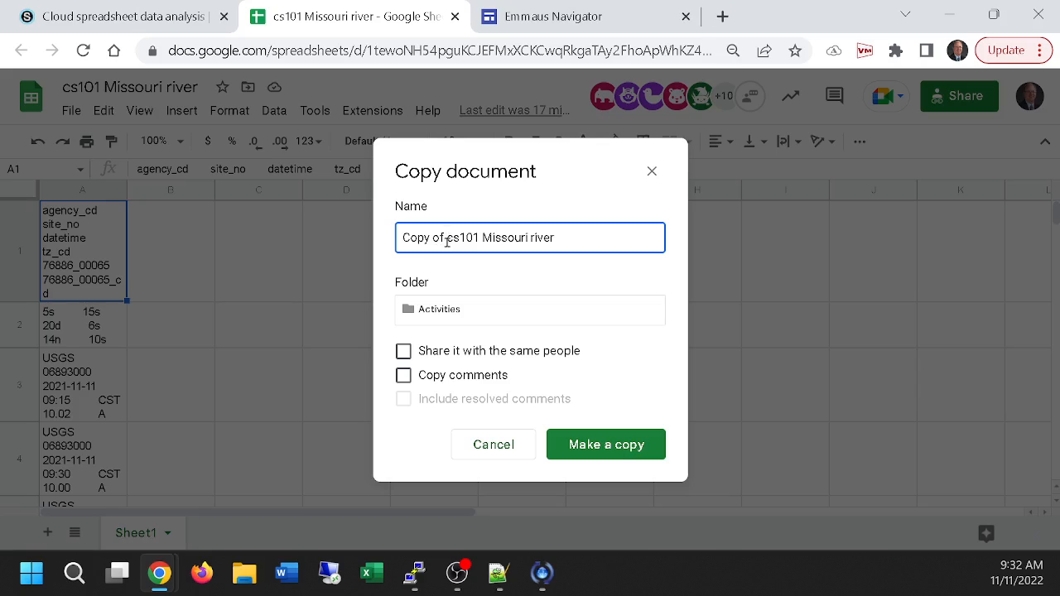
drag(447, 240, 401, 239)
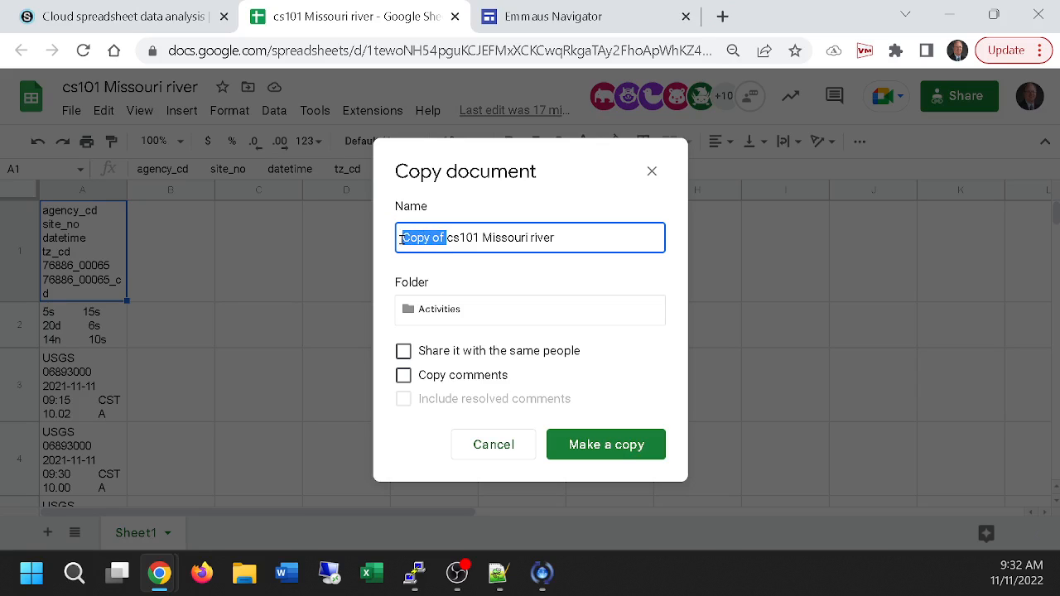
text(jsmart)
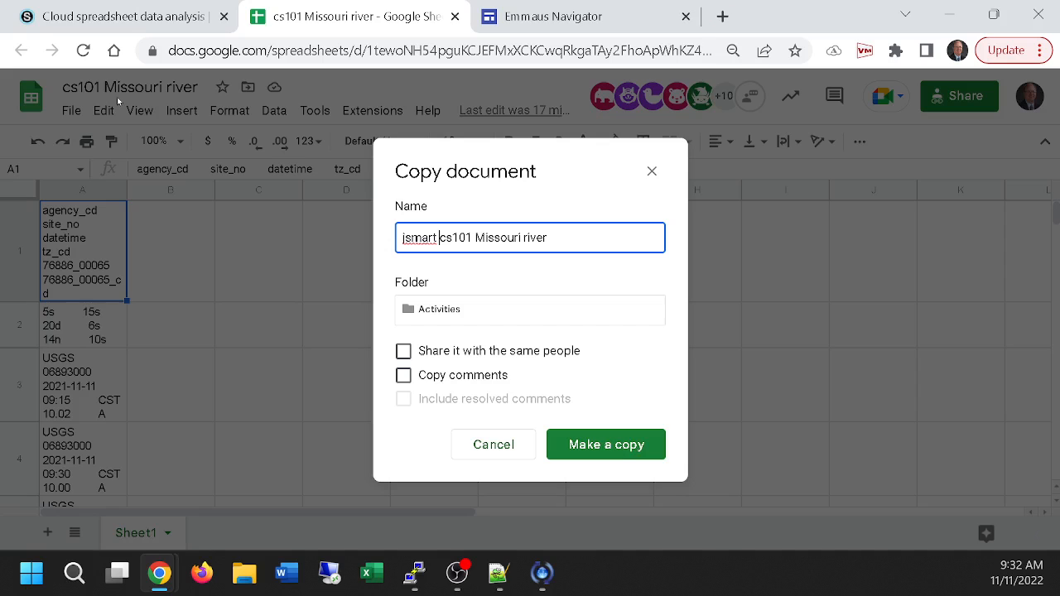
click(581, 443)
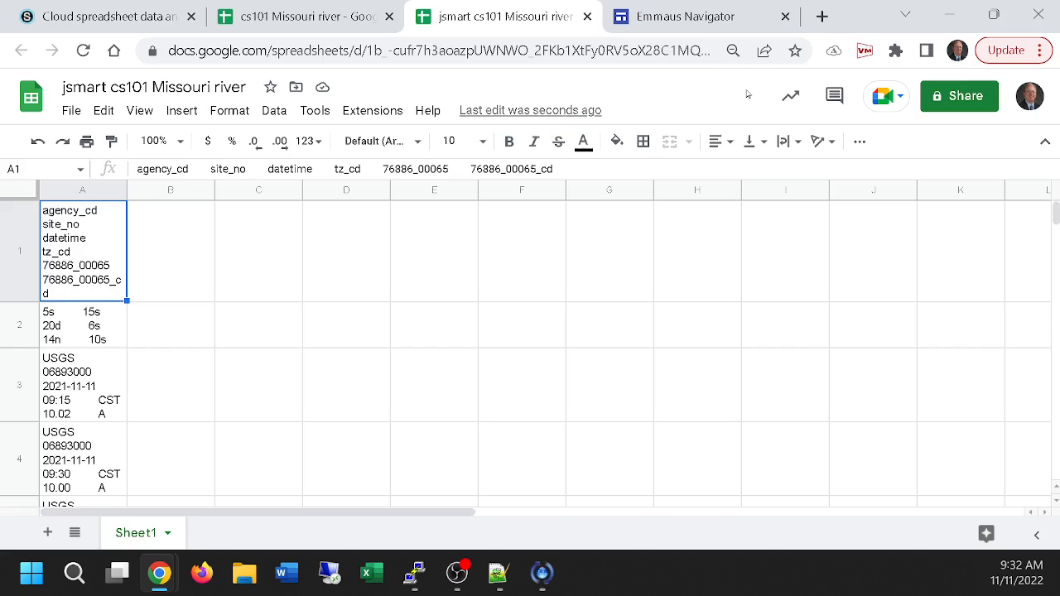
click(297, 20)
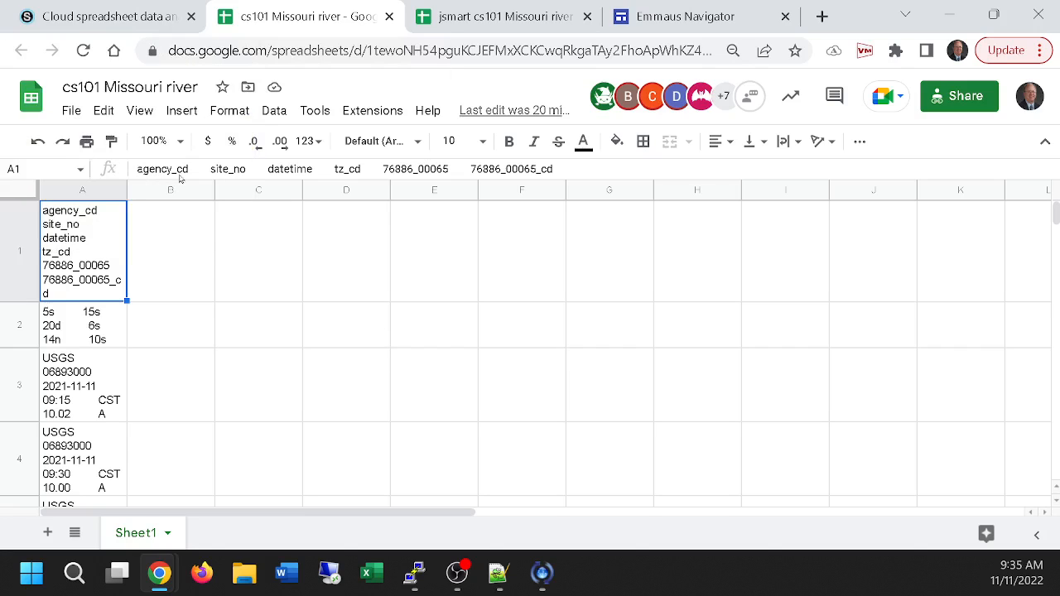
- Close the original cs101 Missouri river browser tab
click(126, 89)
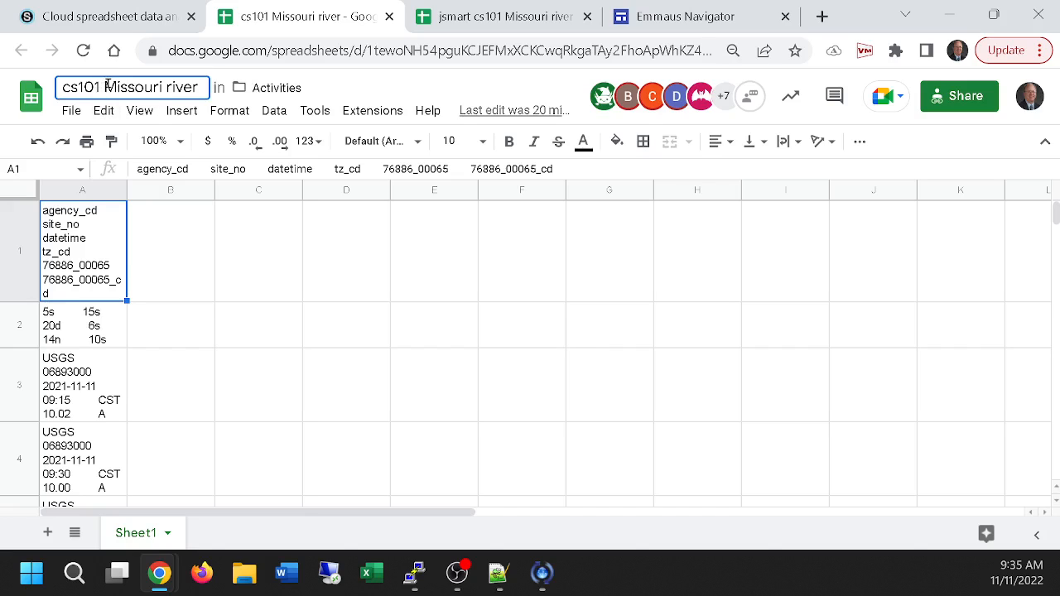
click(388, 17)
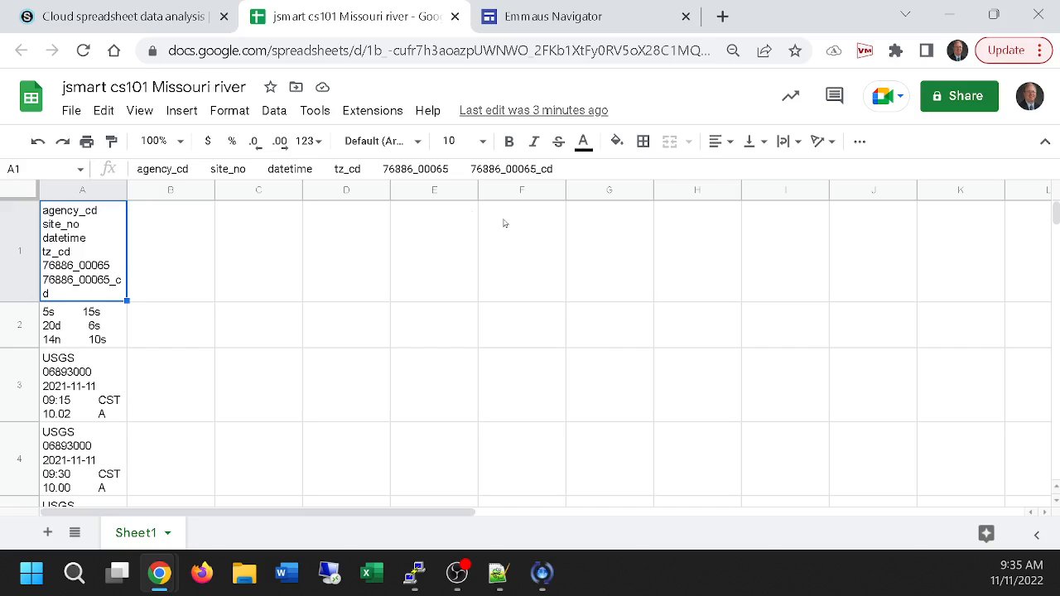
- Split column A's gauge text into separate columns with Data > Split text to columns
click(79, 192)
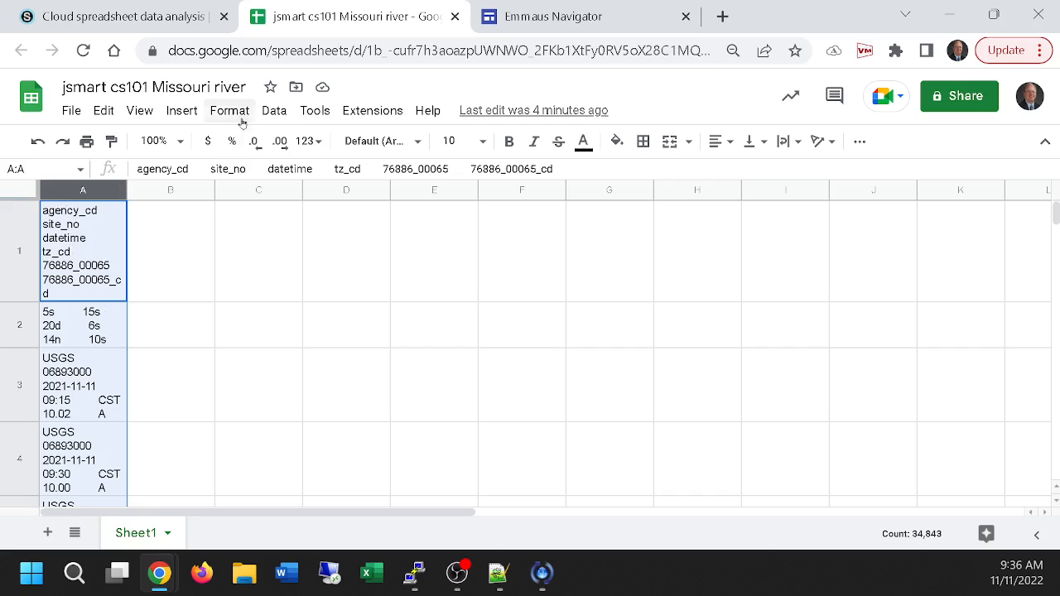
click(267, 110)
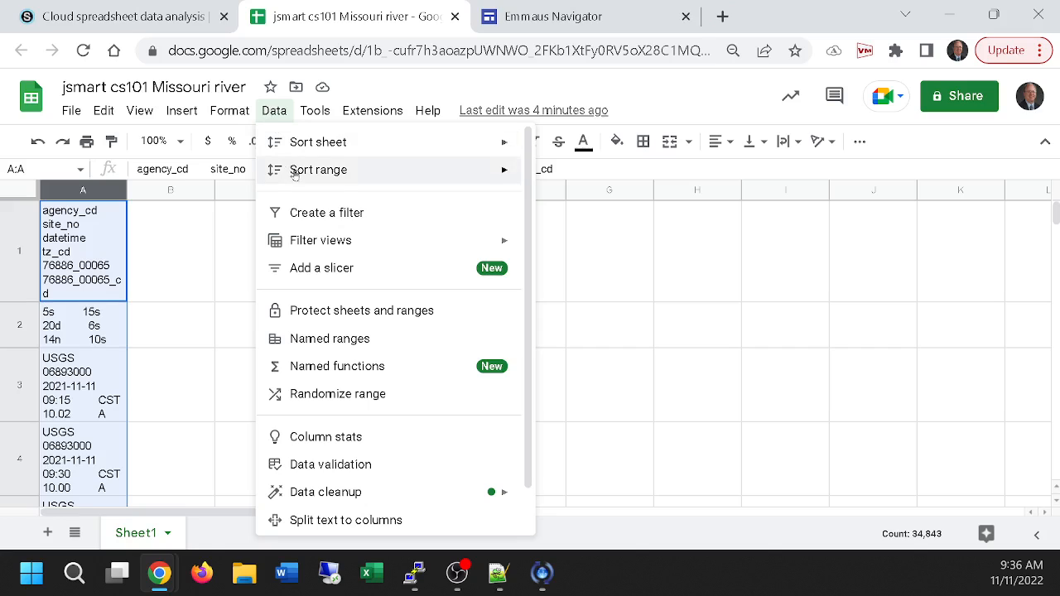
click(334, 523)
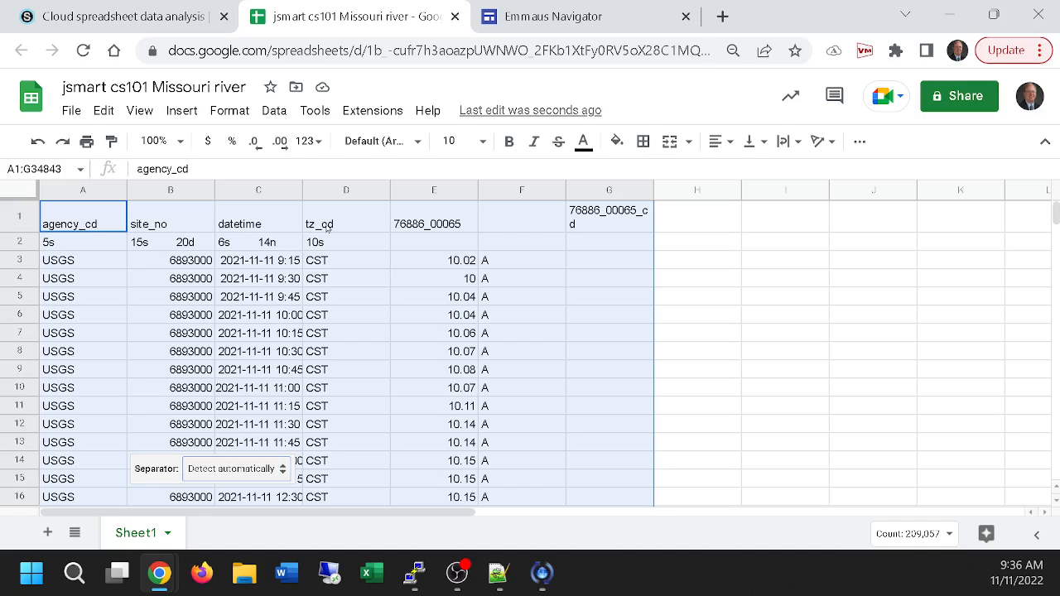
- Browse the split data, then select column A to see its 34,843-entry count
click(414, 224)
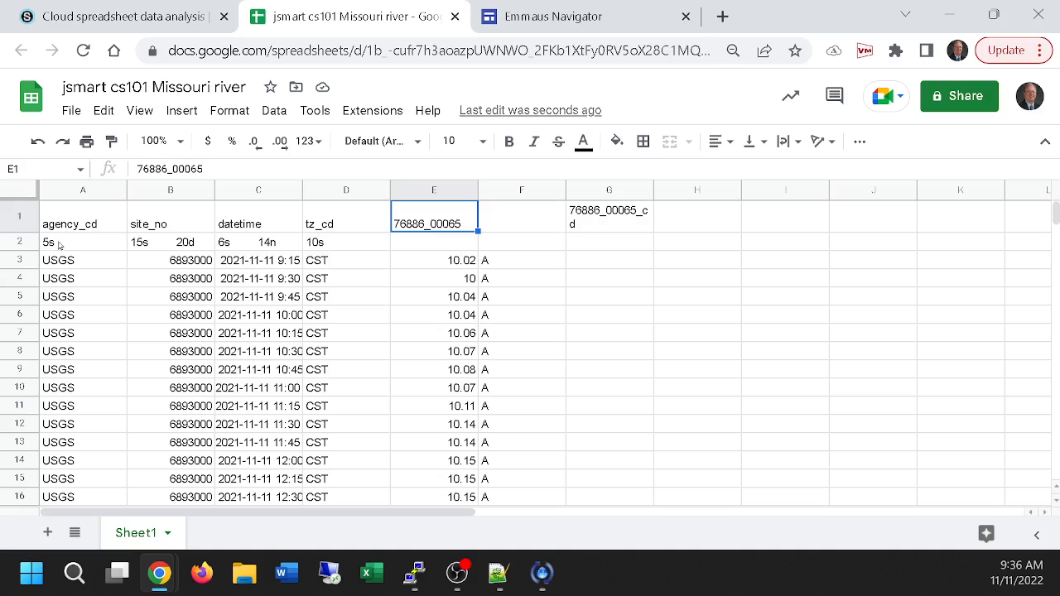
drag(62, 242, 348, 223)
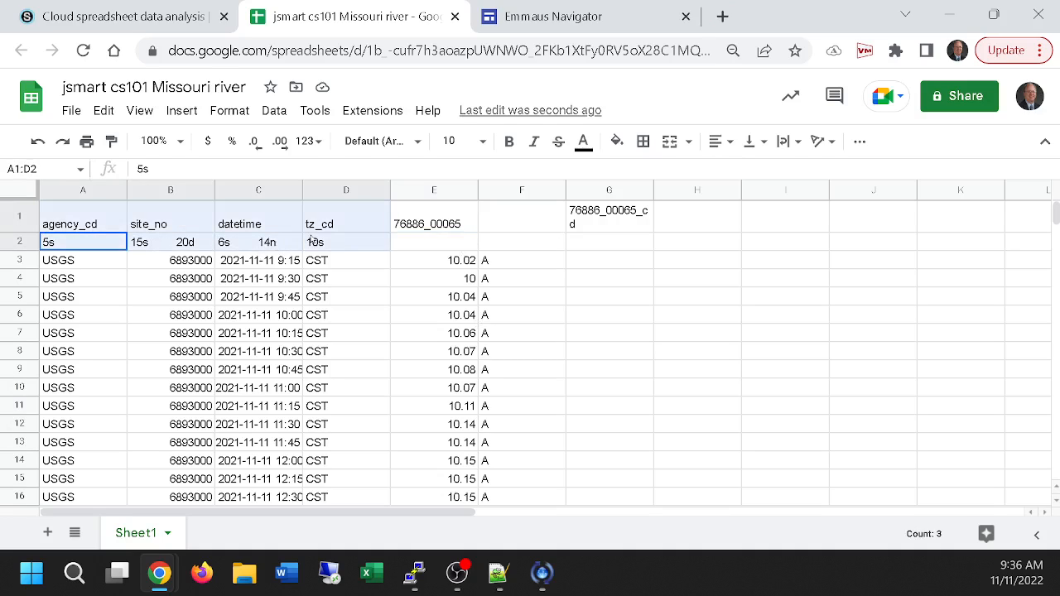
click(64, 262)
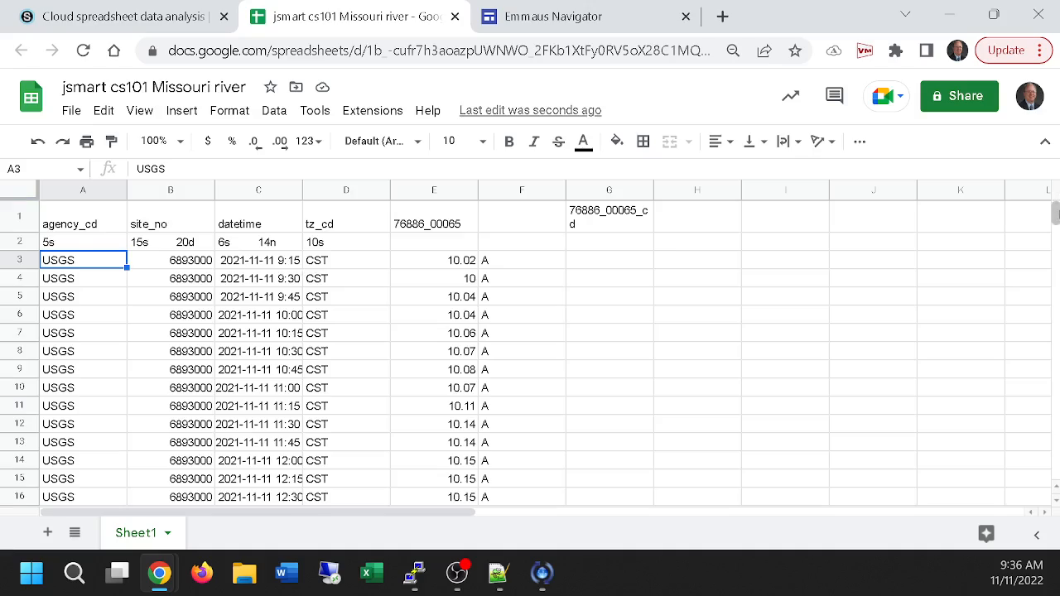
mouse_move(1055, 213)
mouse_down()
mouse_move(1055, 466)
mouse_move(1055, 213)
mouse_up()
click(573, 247)
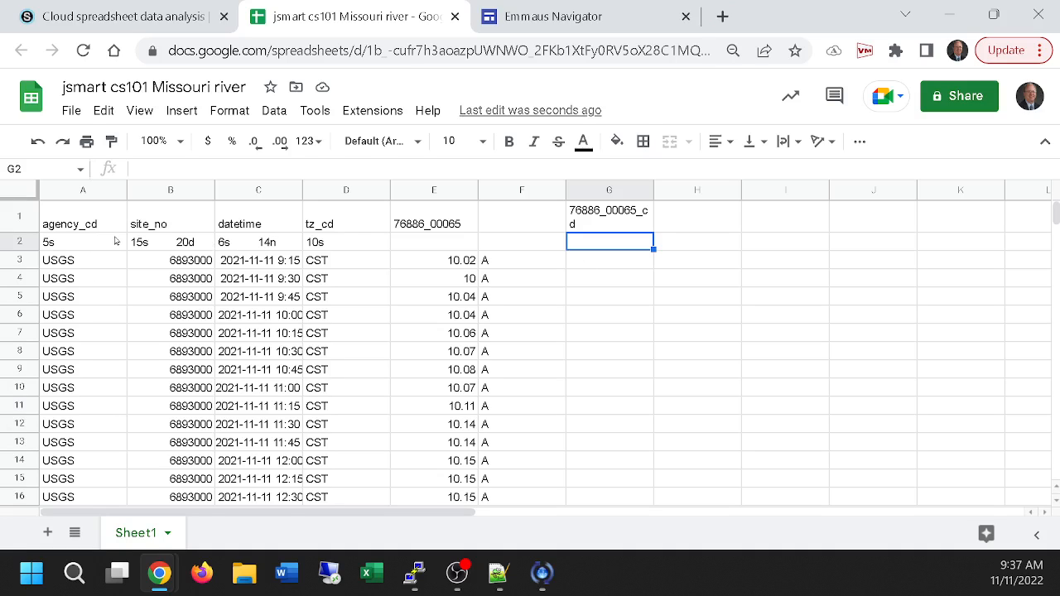
click(71, 196)
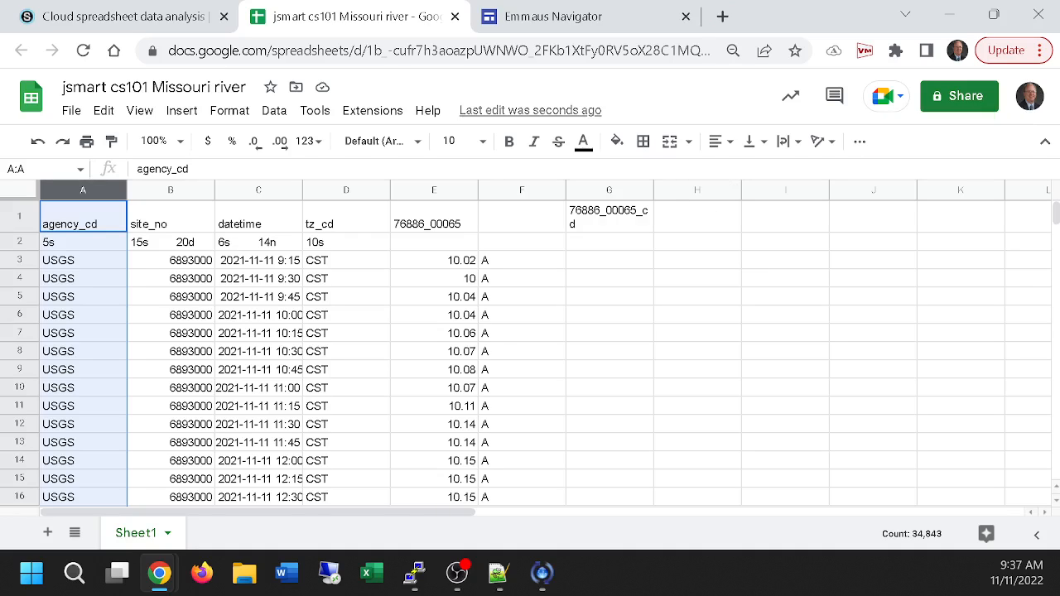
click(122, 20)
scroll(568, 319, down, 5)
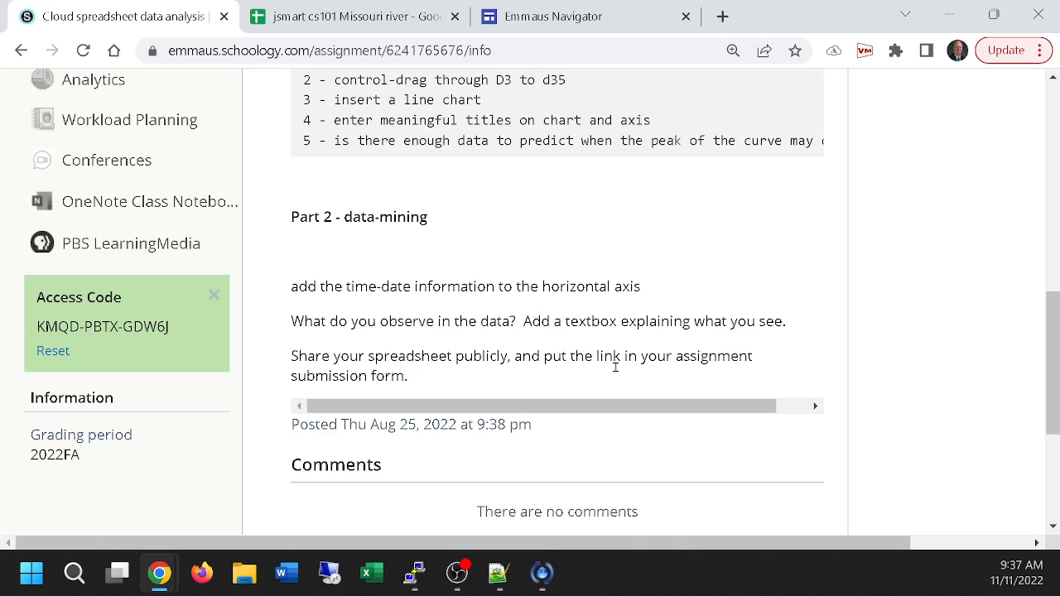
click(320, 18)
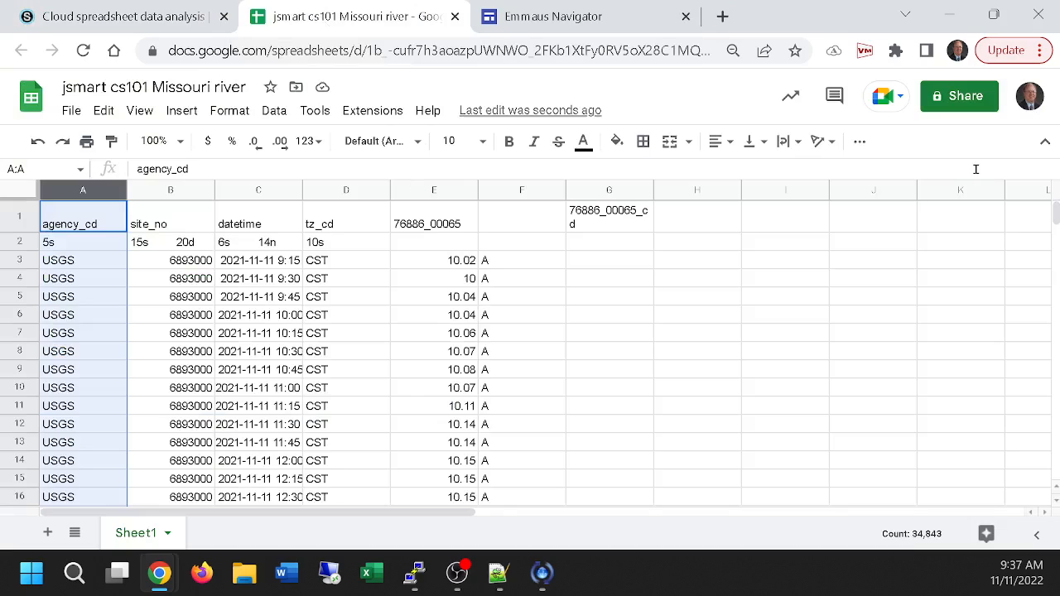
- Share the spreadsheet as viewable by anyone with the link and copy that link
click(956, 97)
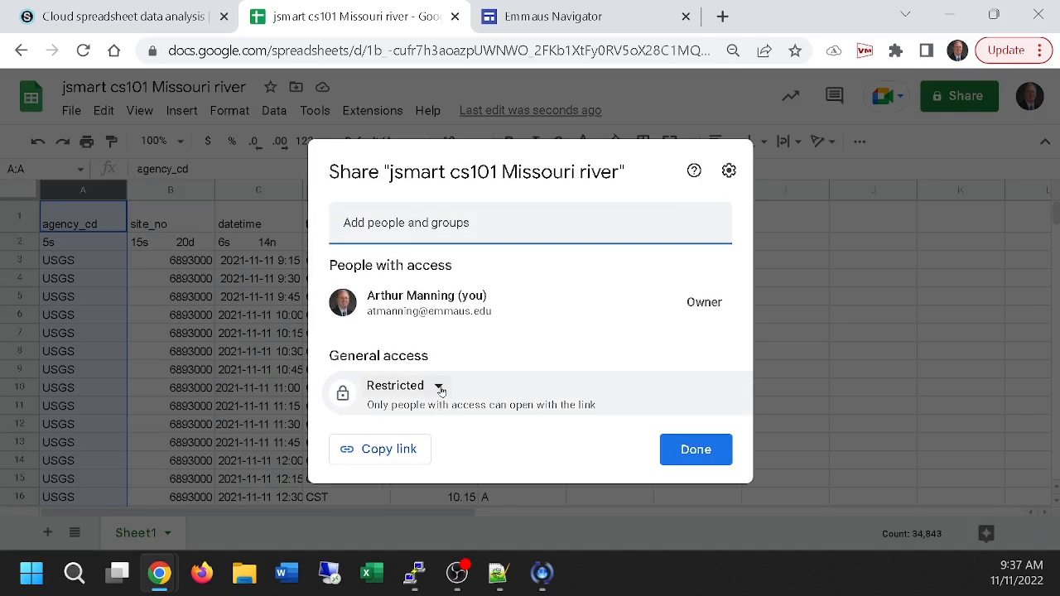
click(438, 388)
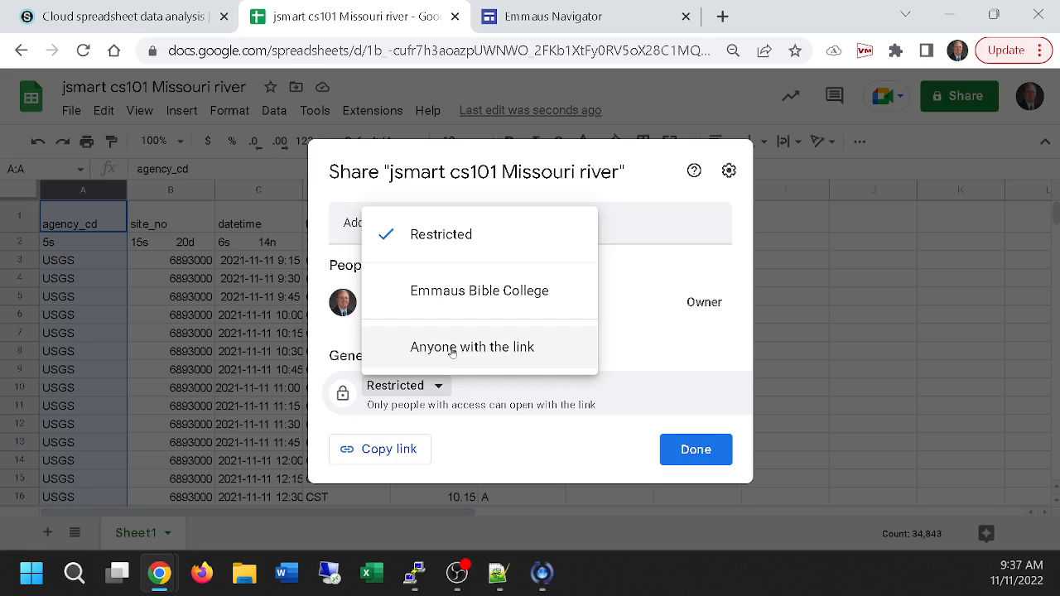
click(452, 352)
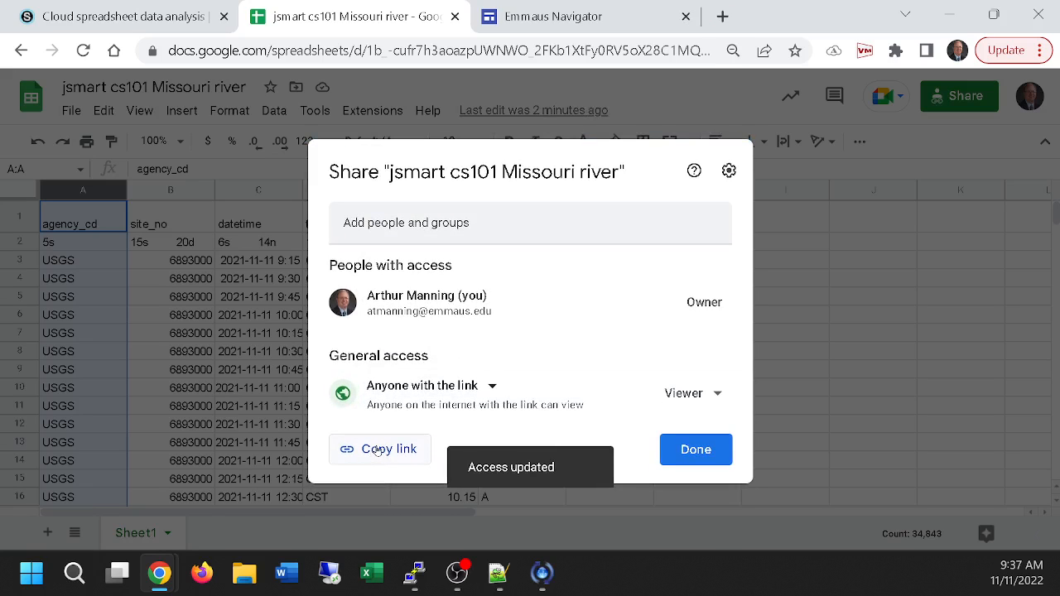
click(377, 449)
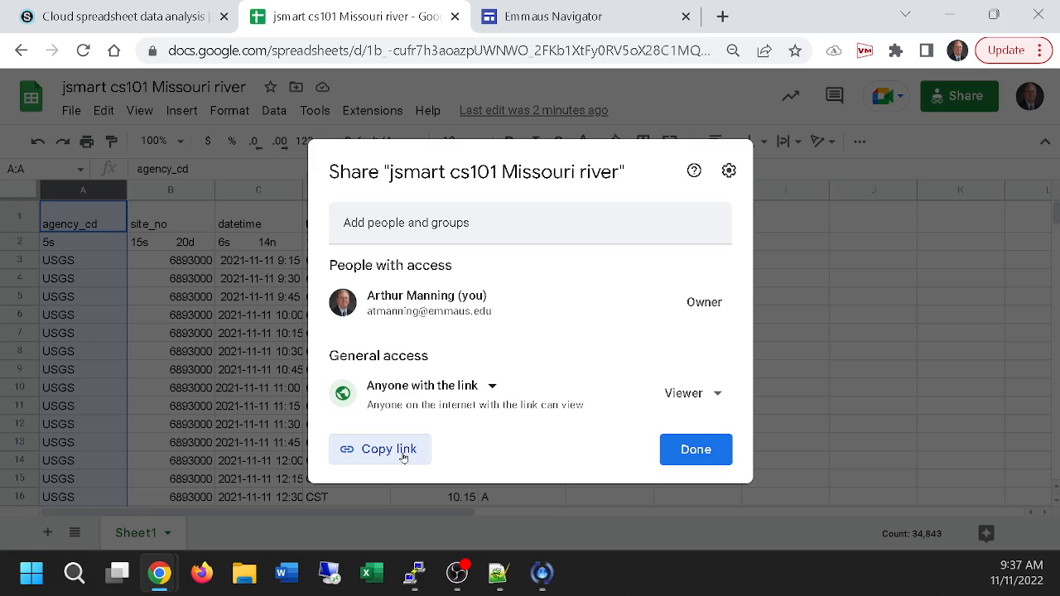
click(696, 449)
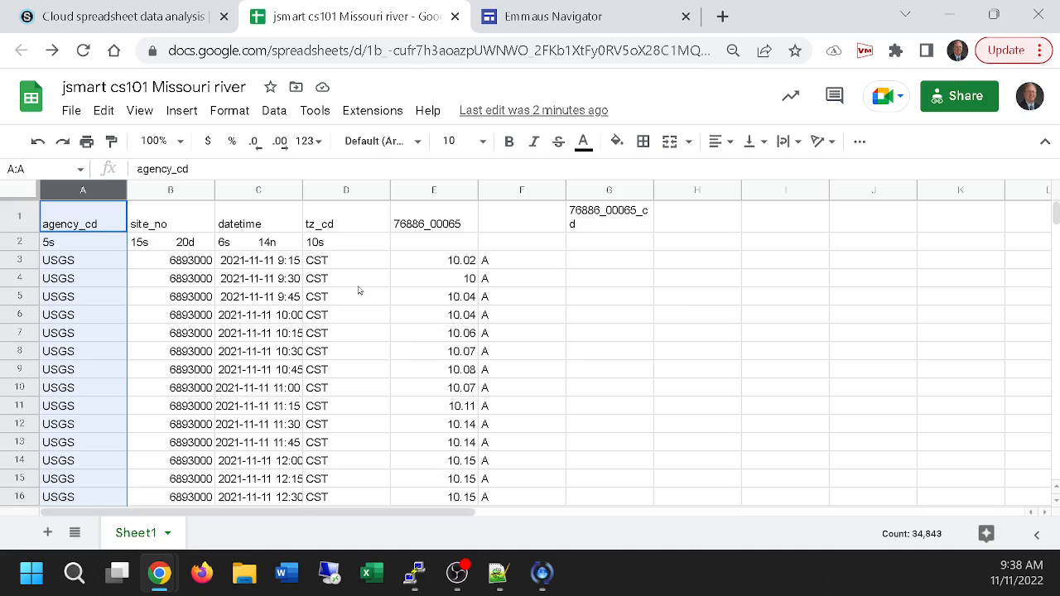
scroll(354, 328, down, 2)
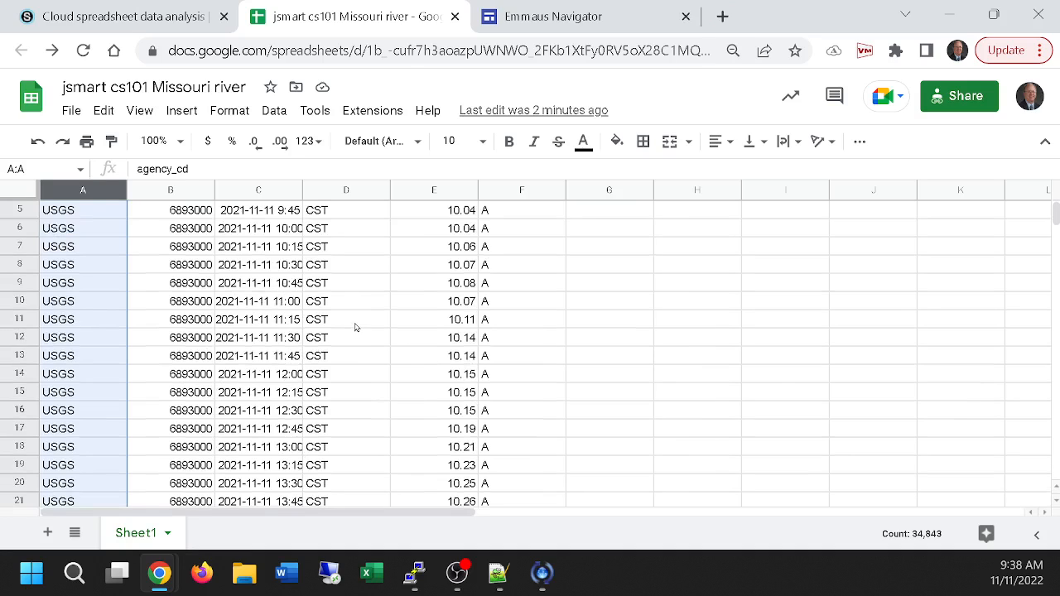
scroll(354, 326, up, 2)
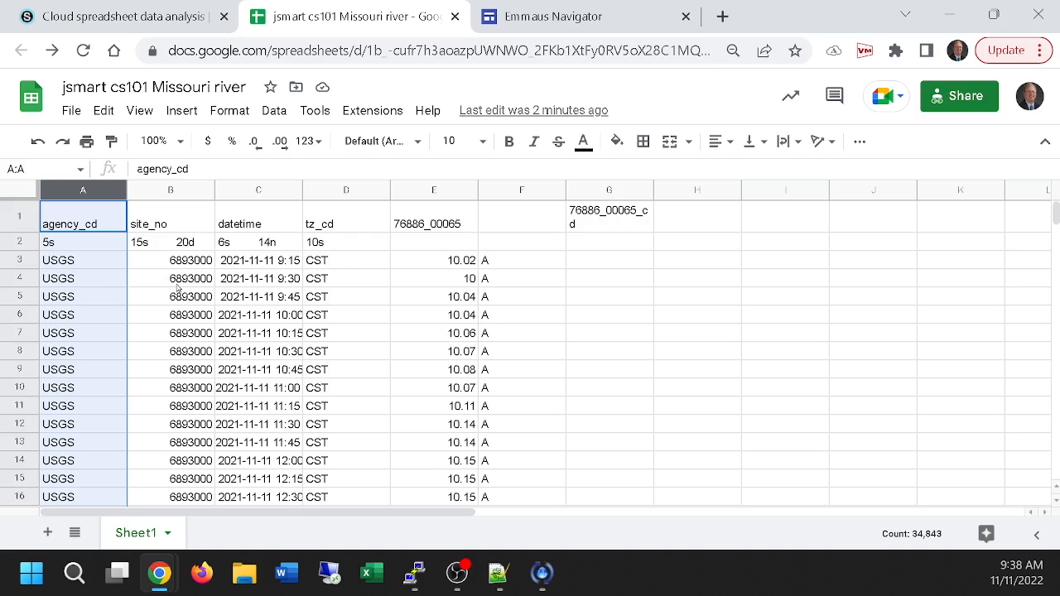
click(99, 263)
click(170, 267)
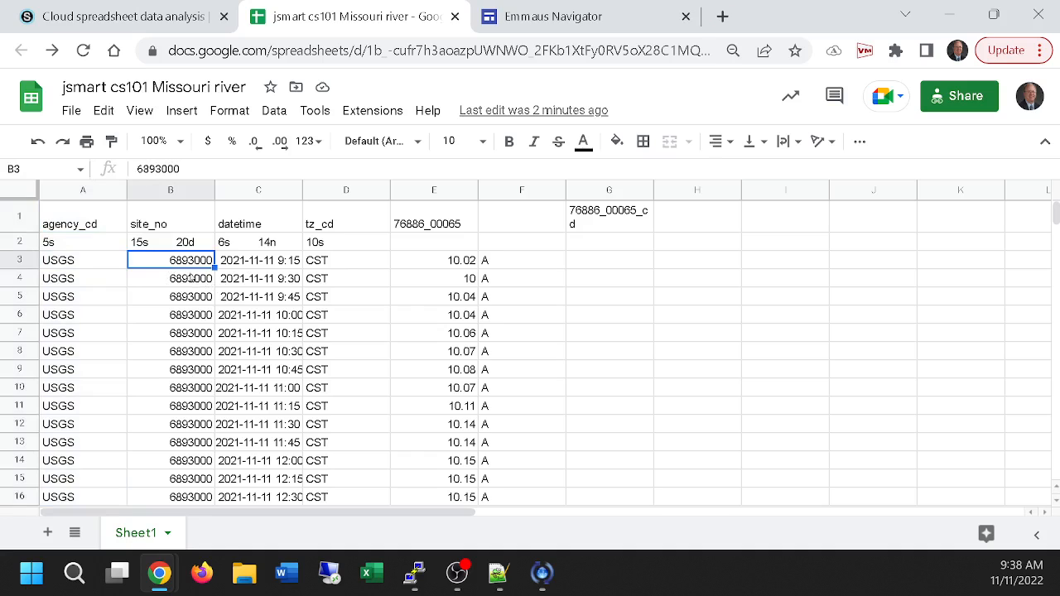
scroll(198, 397, down, 7)
scroll(211, 407, up, 7)
mouse_move(274, 262)
mouse_down()
mouse_move(264, 478)
mouse_move(261, 264)
mouse_up()
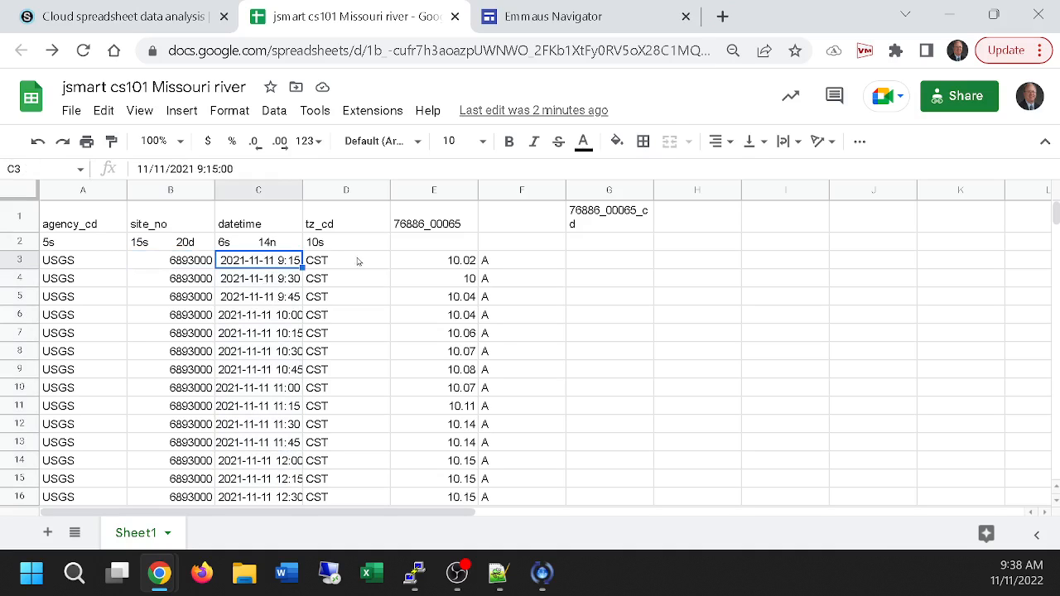
mouse_move(440, 262)
mouse_down()
mouse_move(447, 484)
mouse_move(439, 245)
mouse_move(441, 260)
mouse_up()
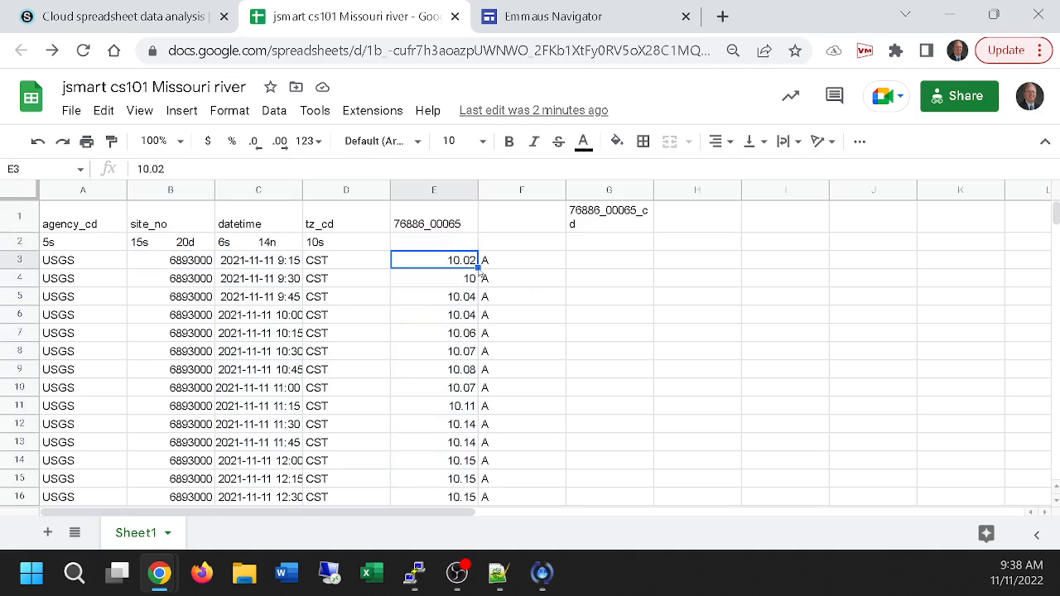
drag(1055, 210, 1055, 346)
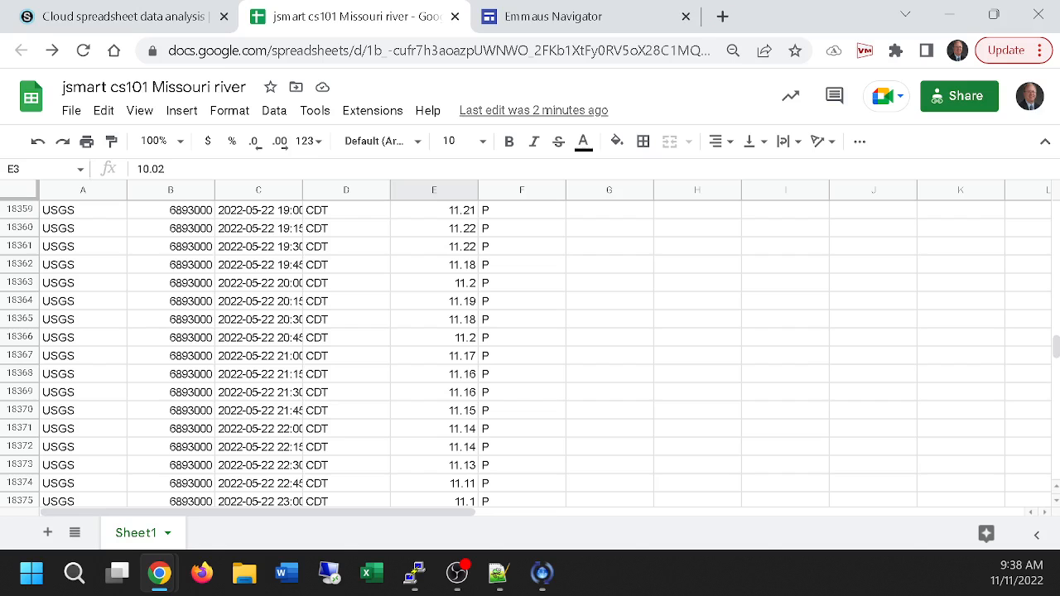
drag(1057, 348, 1057, 211)
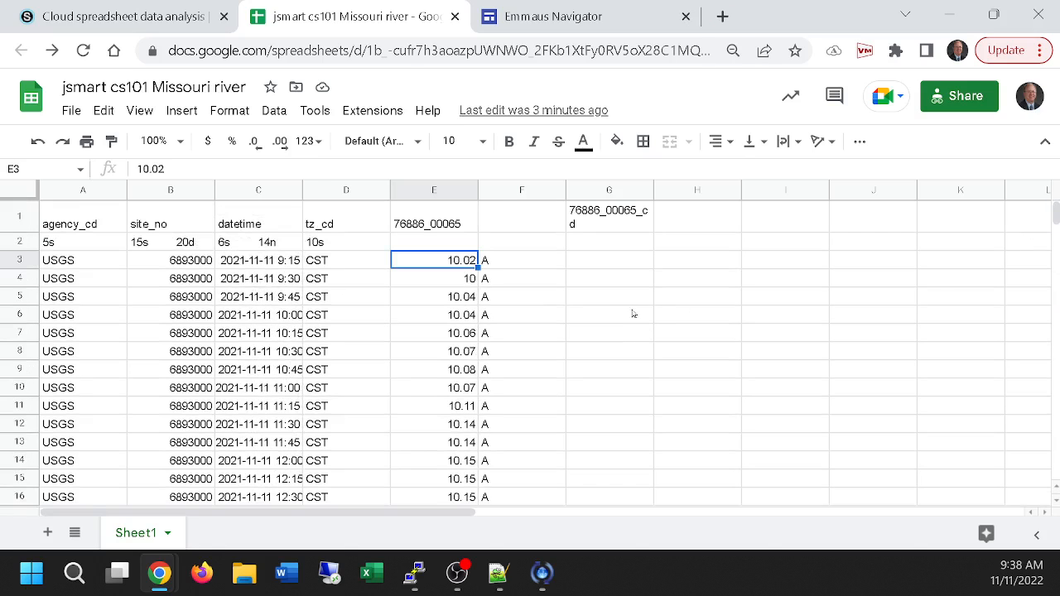
click(133, 22)
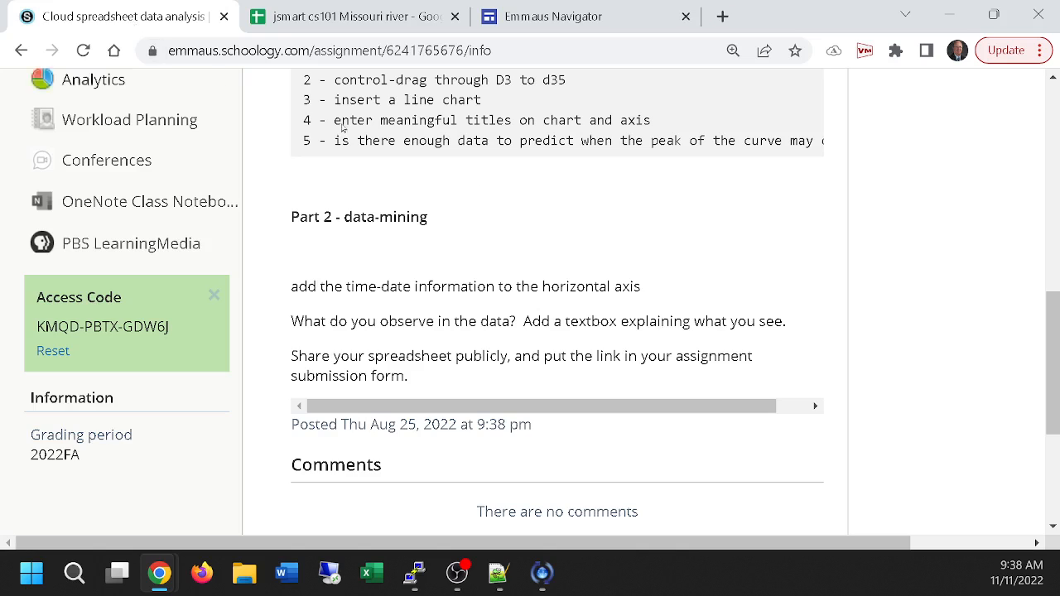
scroll(601, 290, up, 3)
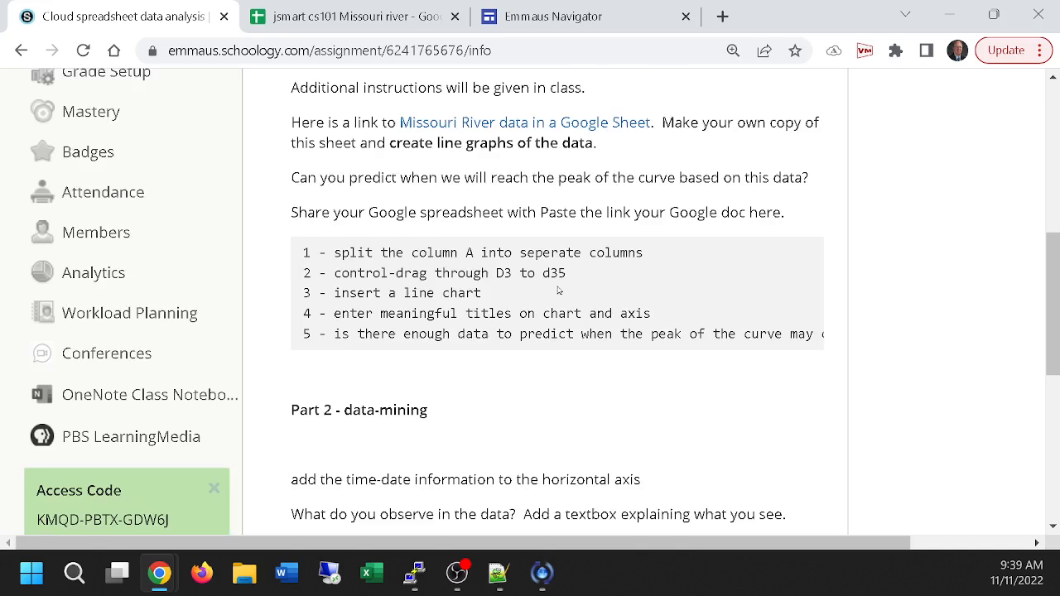
scroll(559, 290, up, 1)
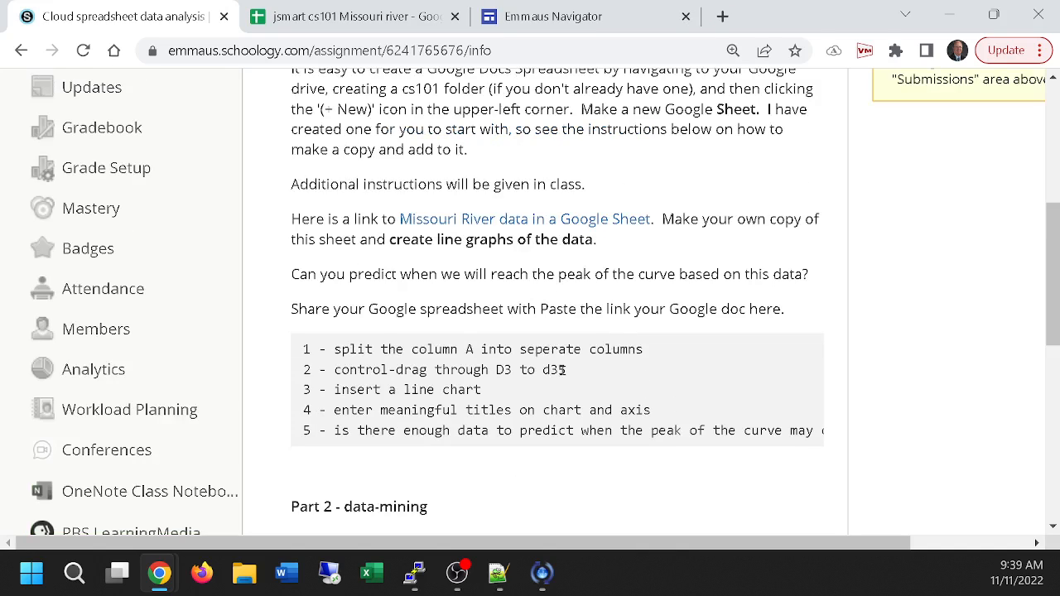
drag(574, 371, 462, 371)
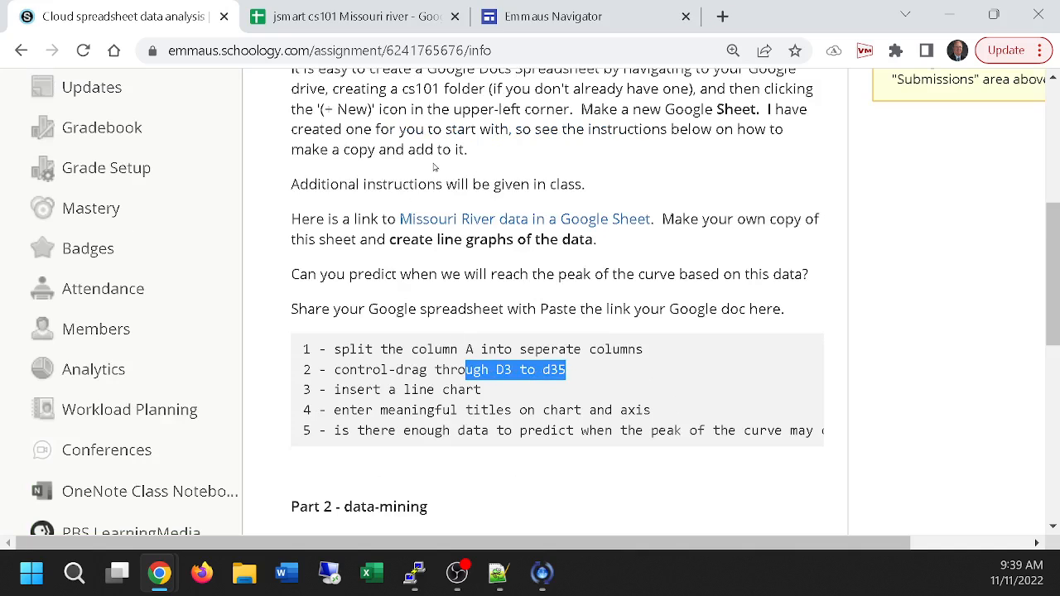
click(364, 18)
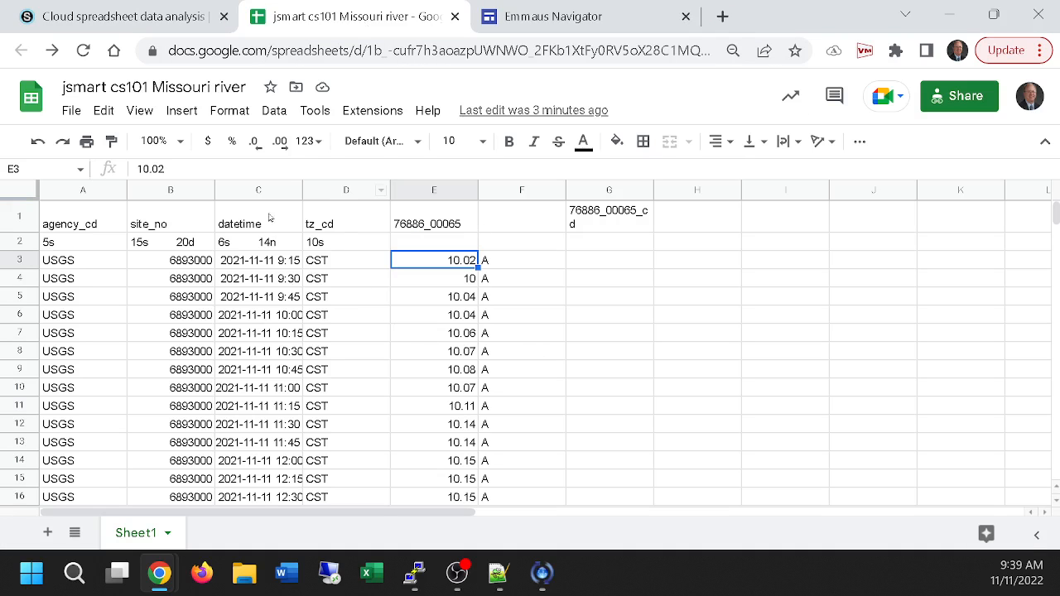
click(255, 188)
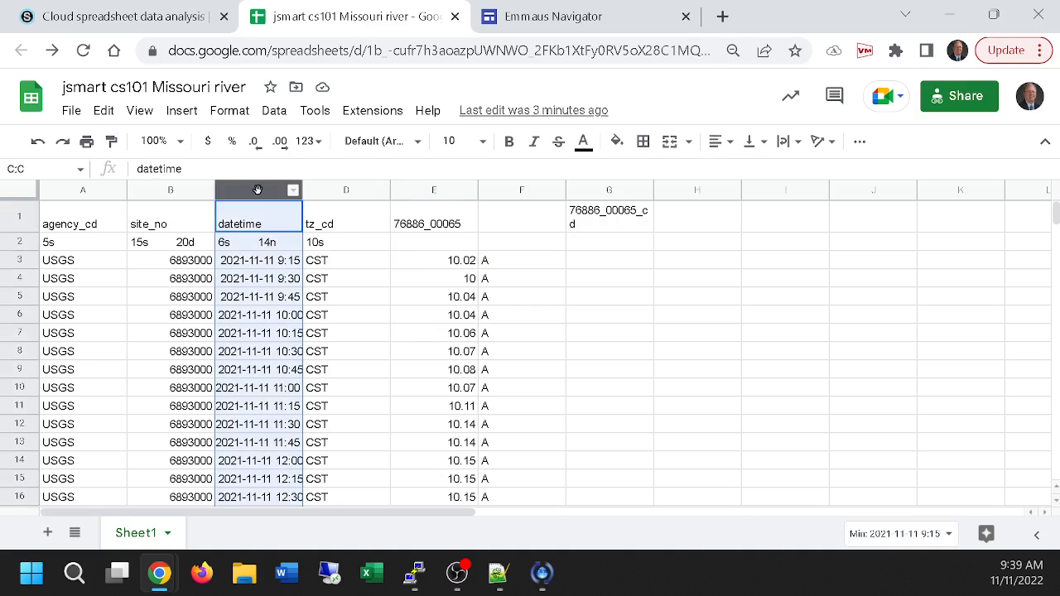
click(450, 195)
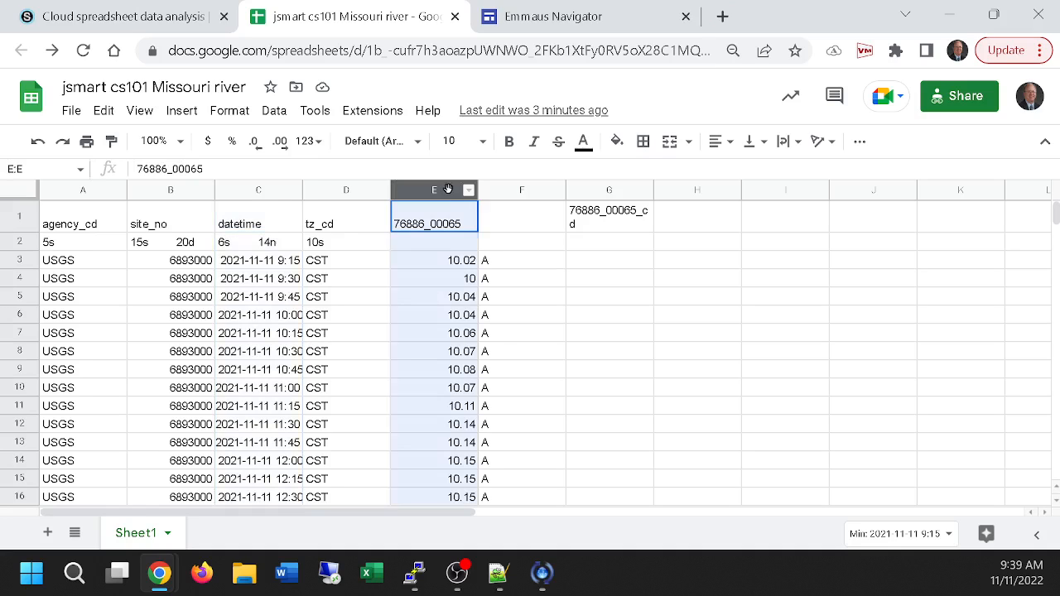
click(569, 315)
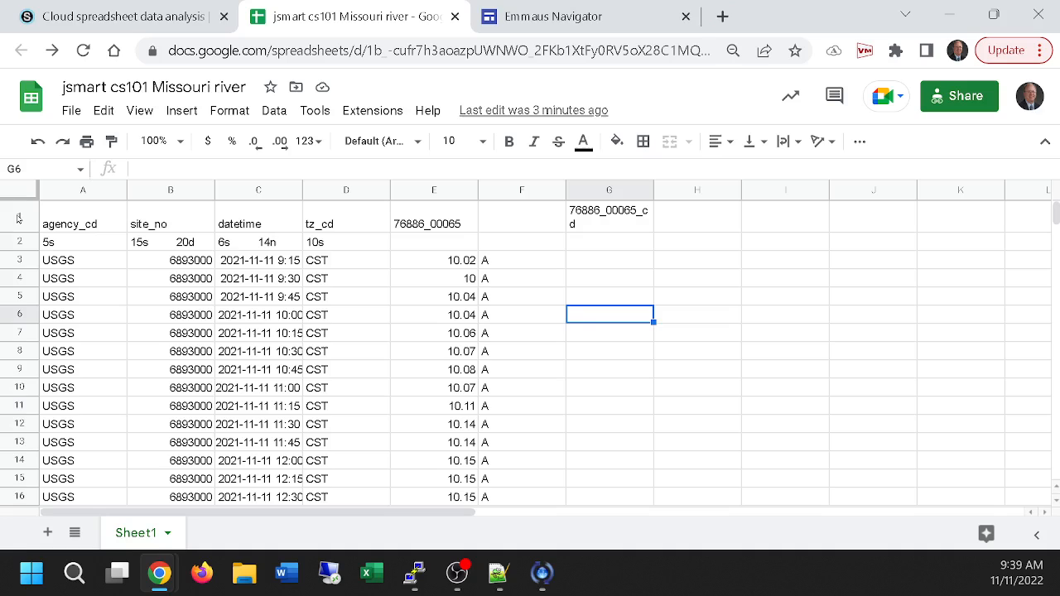
click(253, 262)
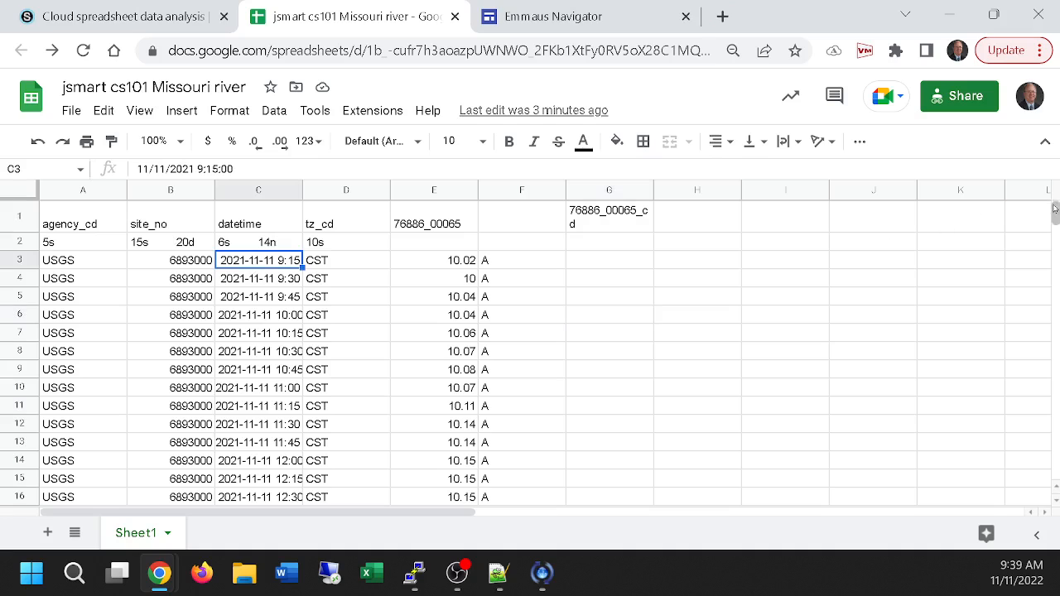
drag(1056, 214, 1055, 493)
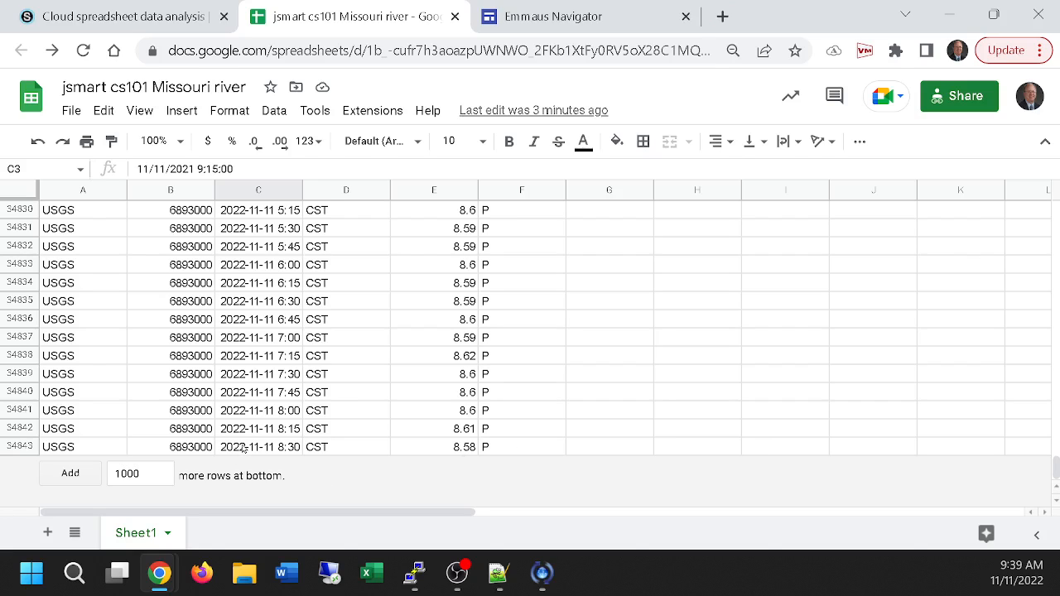
shift+click(246, 446)
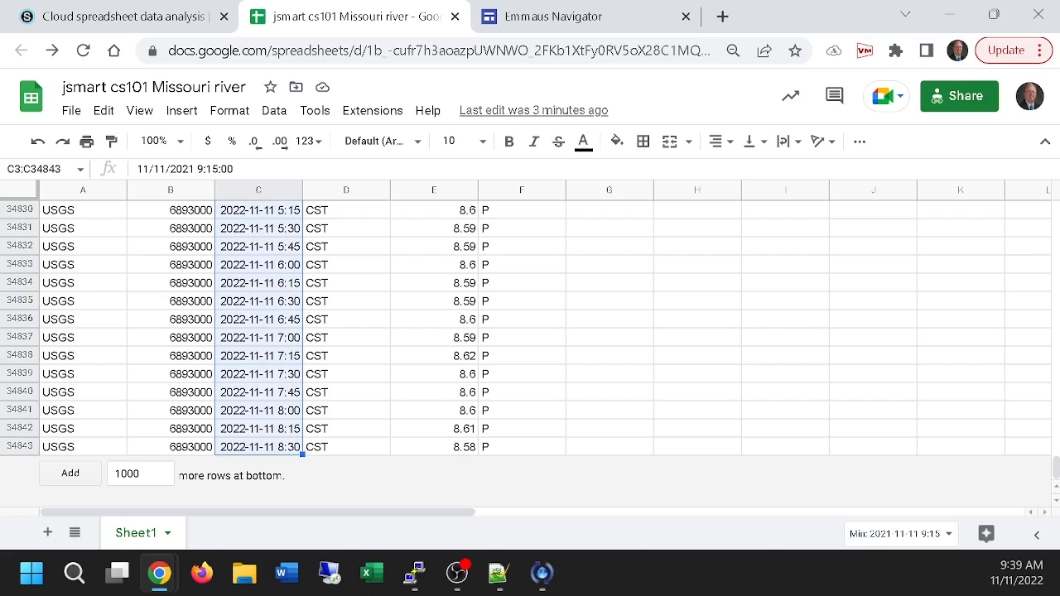
drag(1055, 469, 1055, 202)
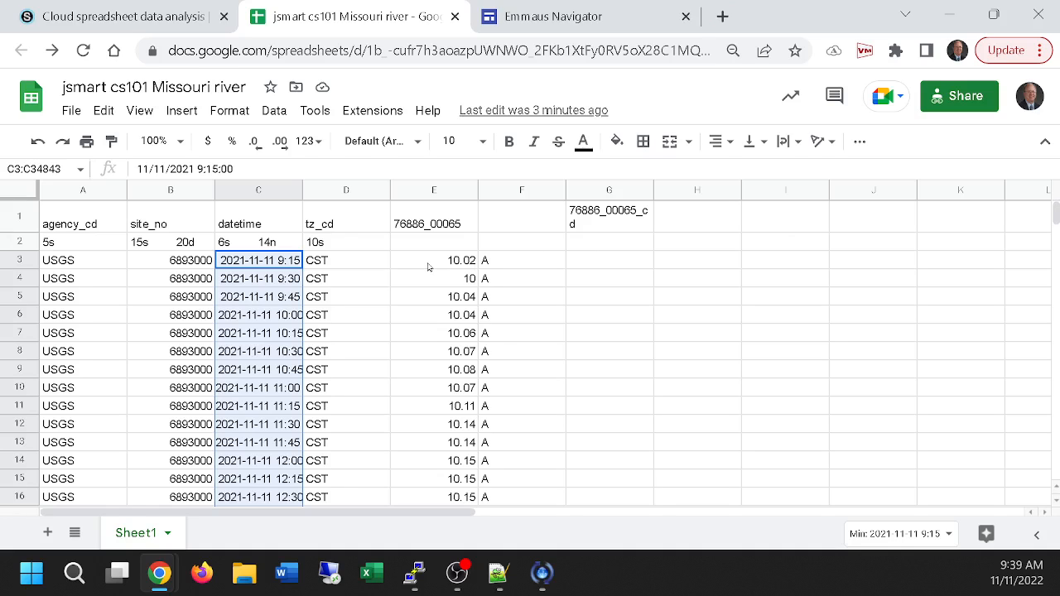
drag(429, 263, 447, 517)
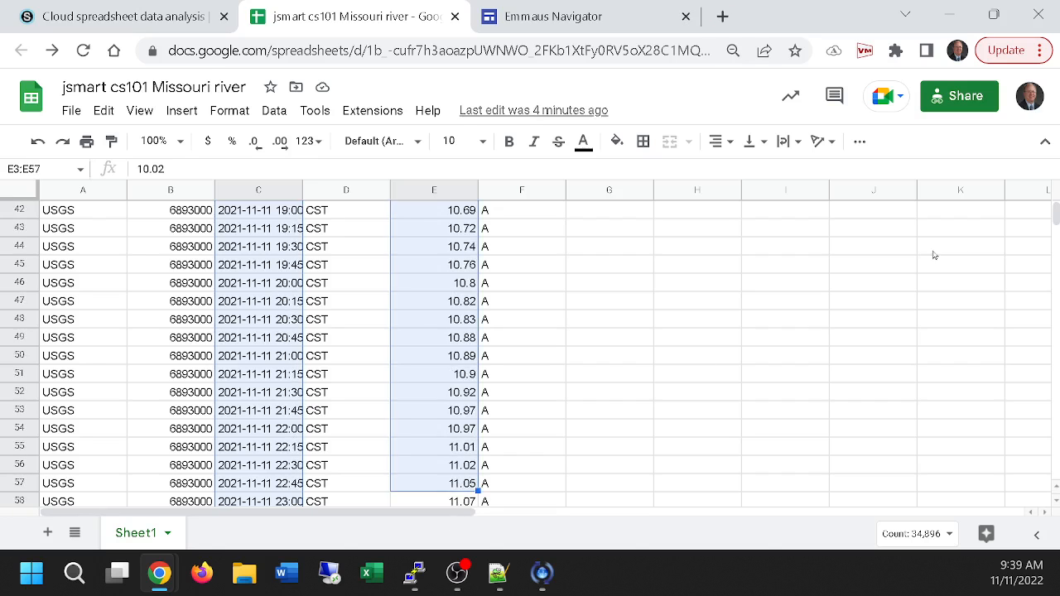
drag(1047, 213, 1046, 495)
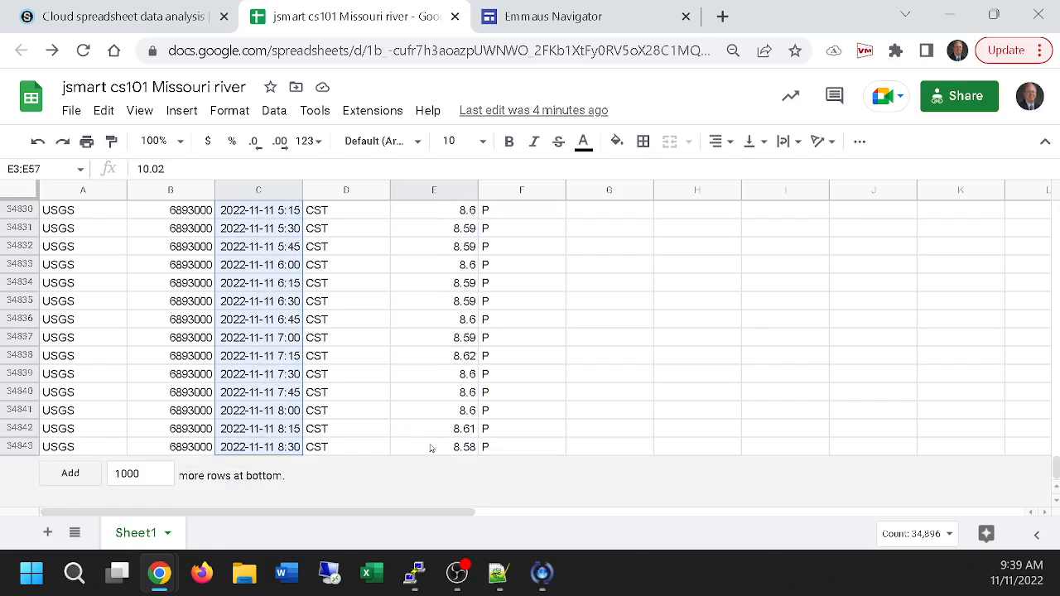
shift+click(431, 448)
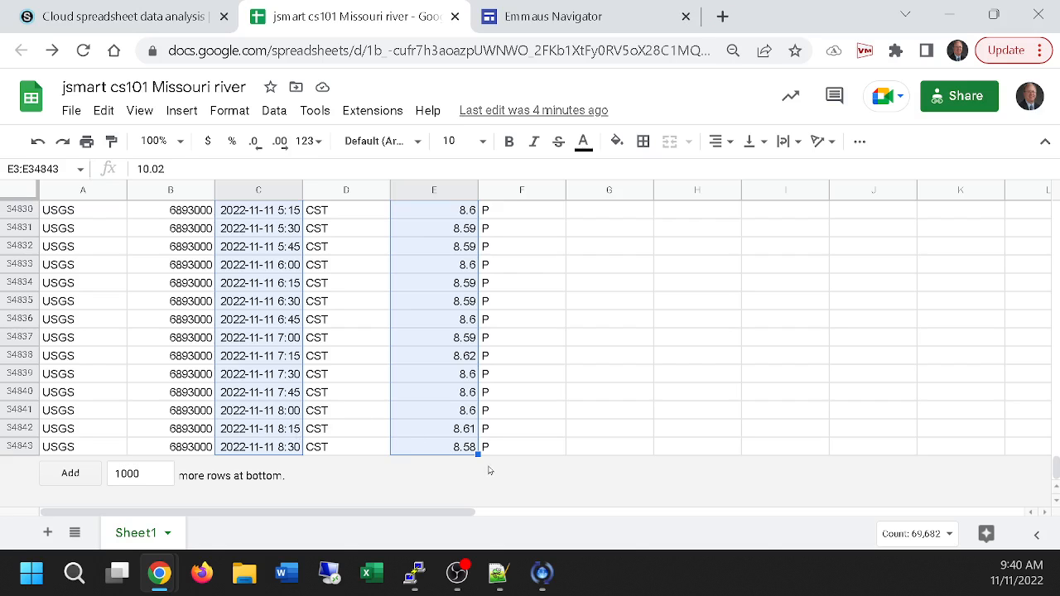
drag(1054, 468, 1055, 214)
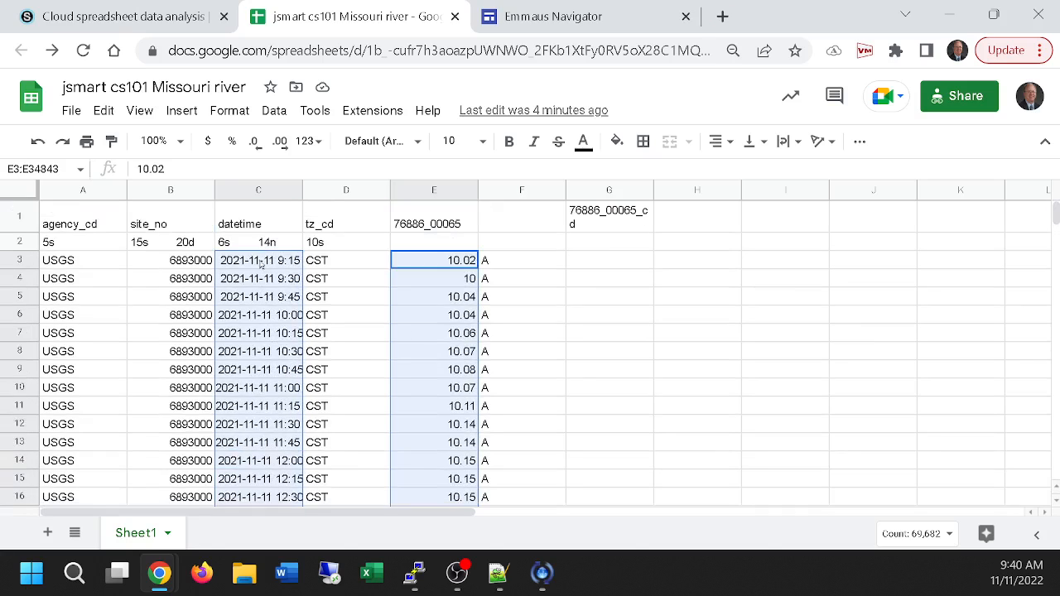
click(260, 261)
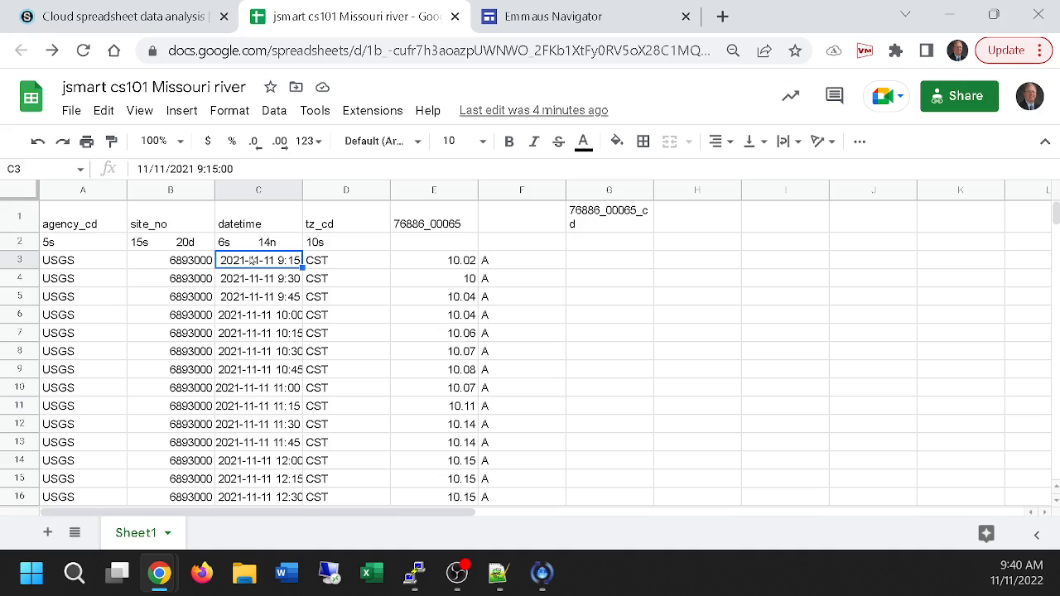
click(418, 261)
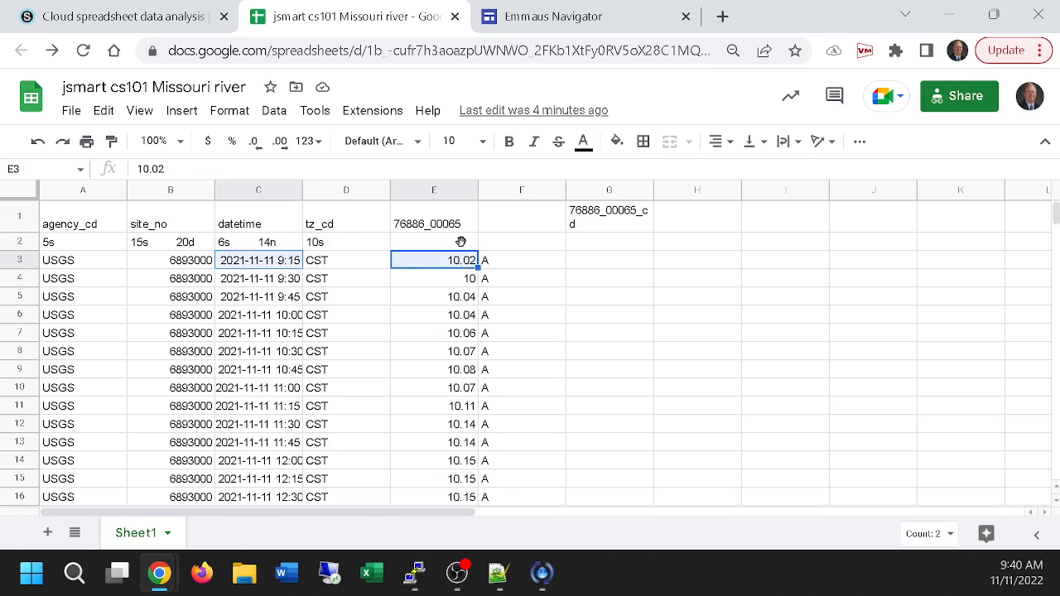
drag(1056, 222, 1056, 476)
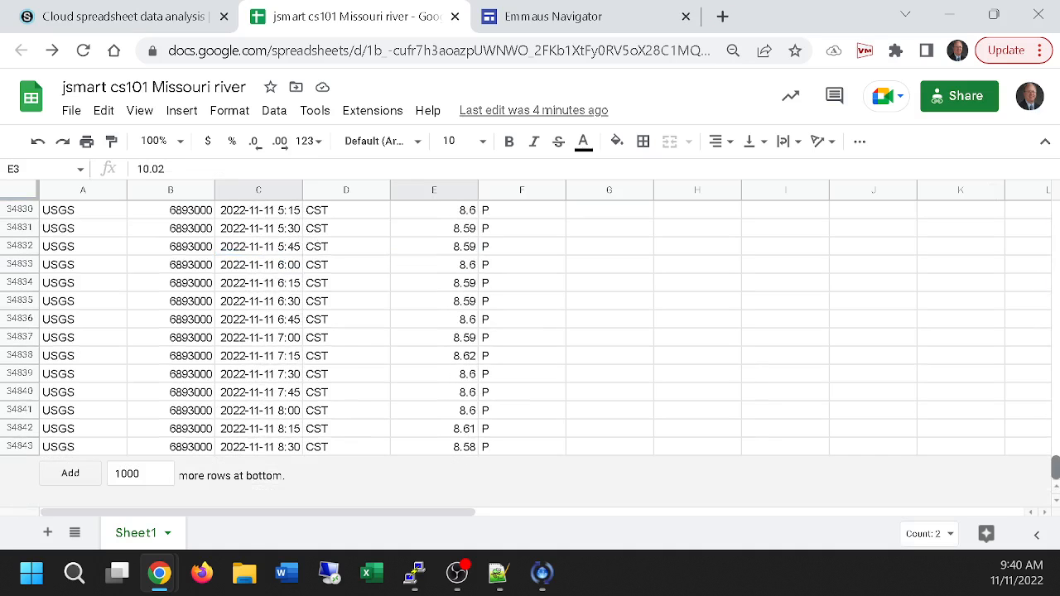
shift+click(438, 447)
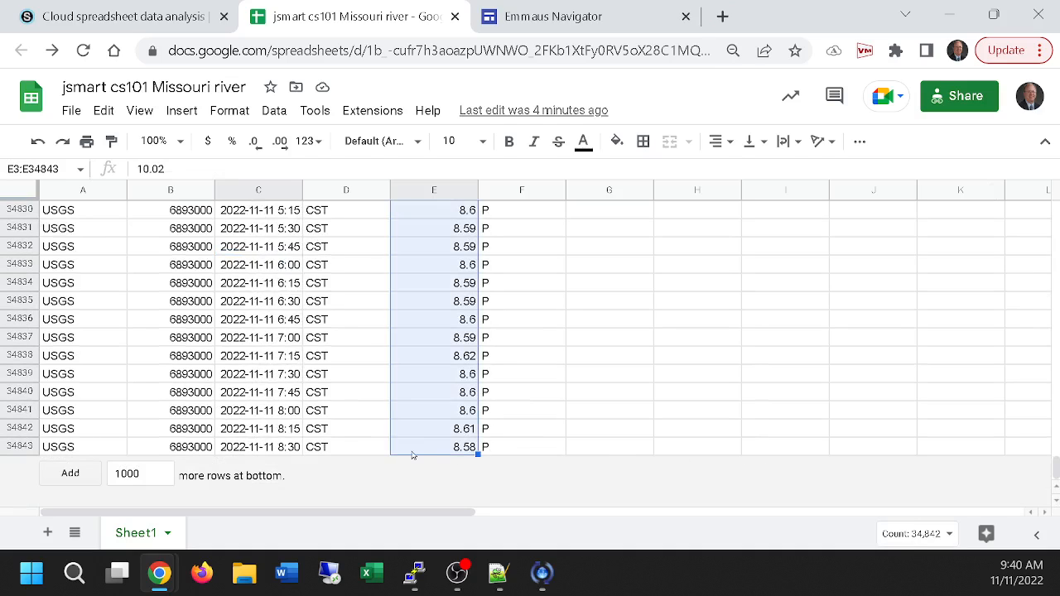
shift+click(244, 447)
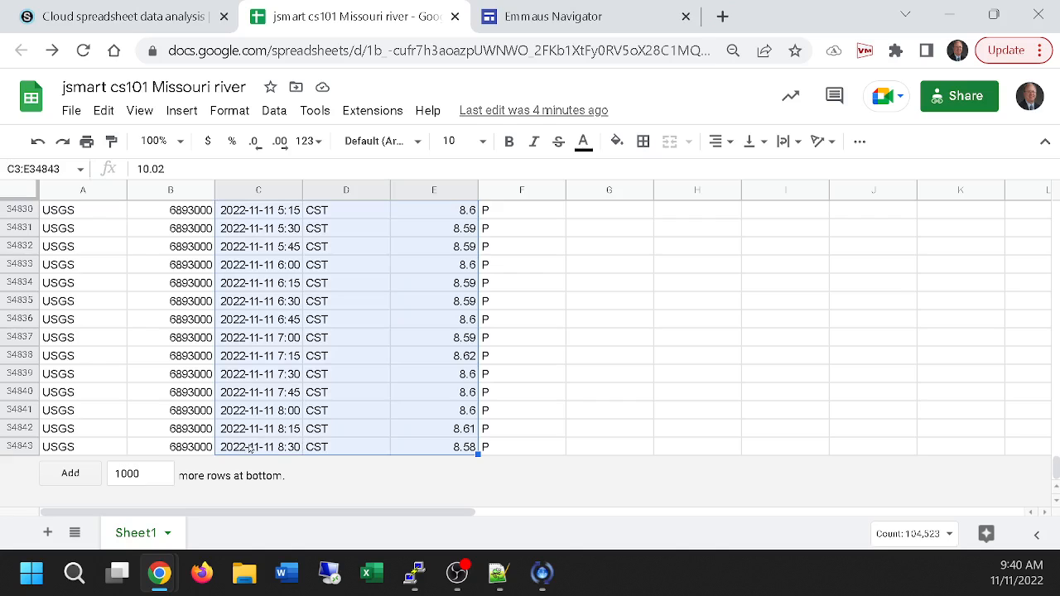
key(ctrl+z)
click(255, 446)
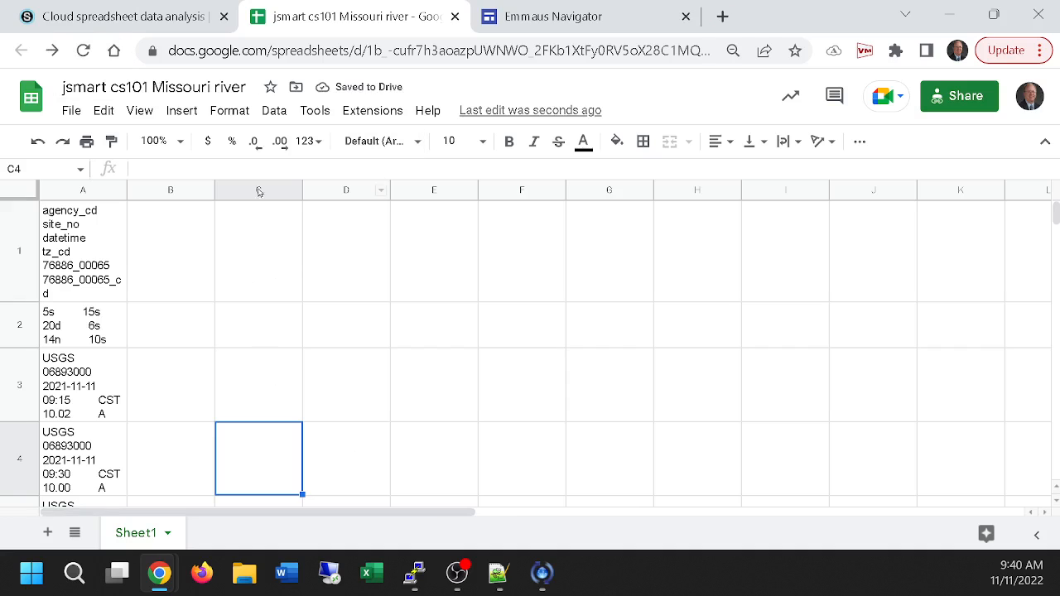
click(56, 142)
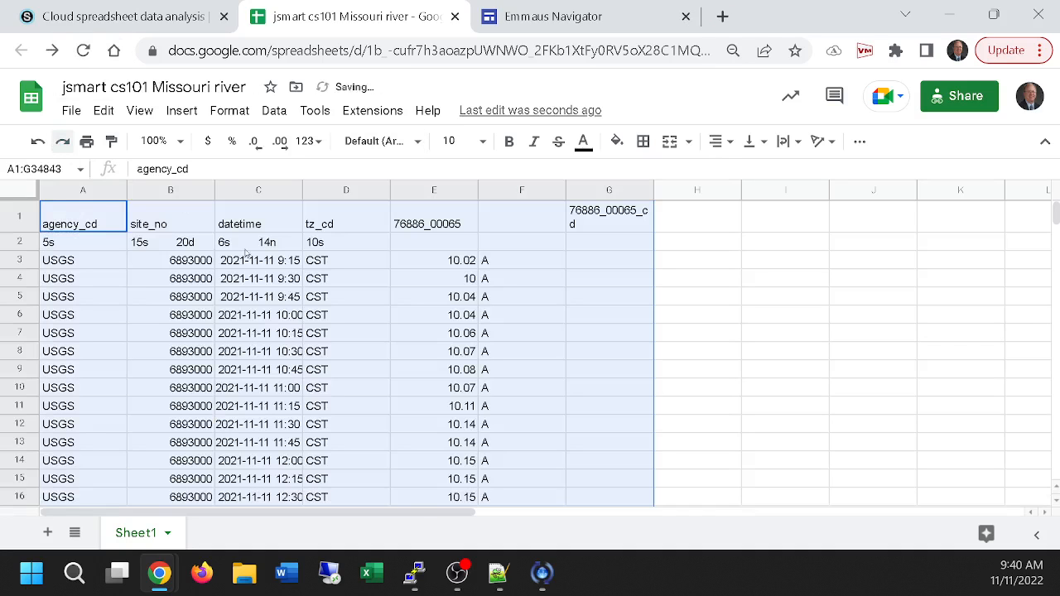
click(791, 320)
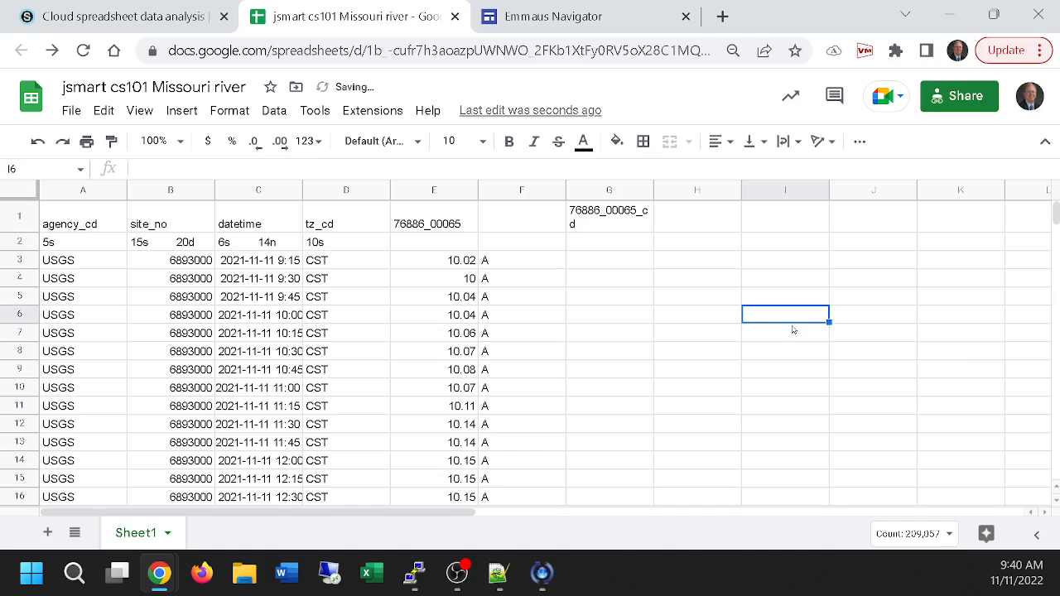
click(245, 260)
drag(1055, 212, 1051, 485)
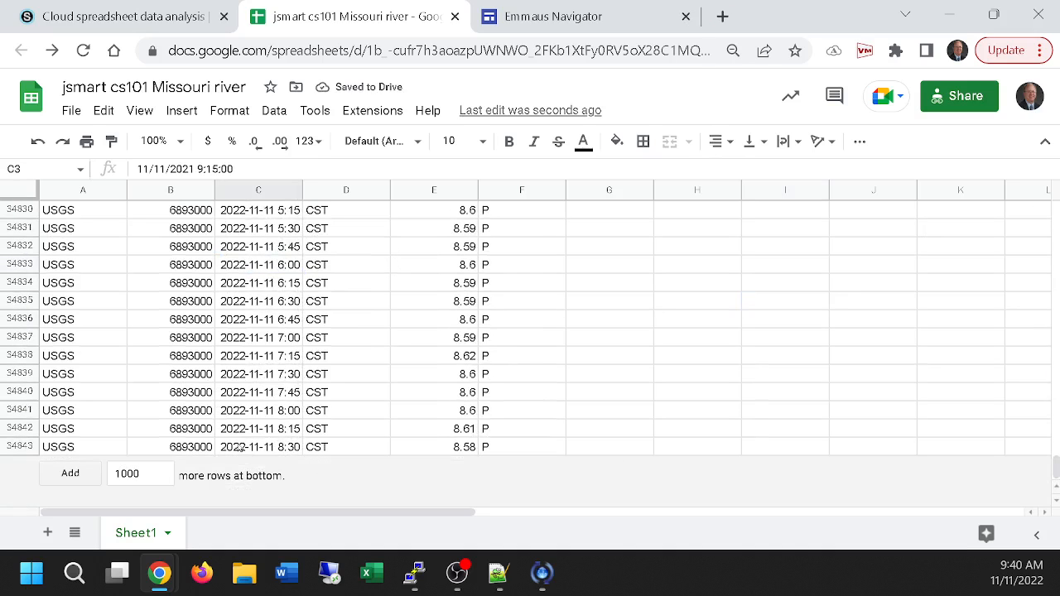
- Select the datetime range C3:C34843
click(241, 448)
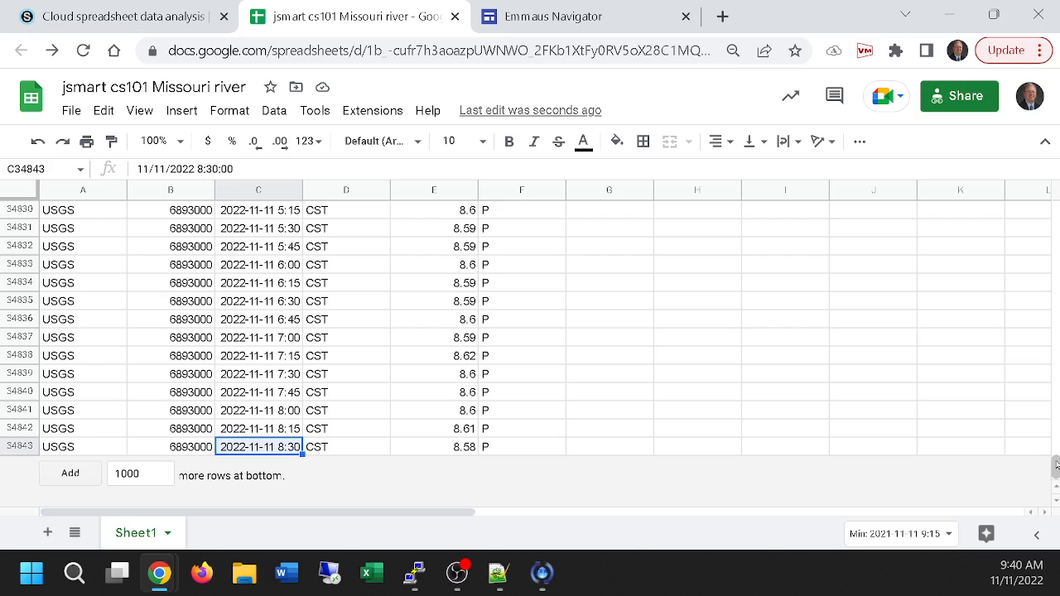
drag(1055, 462, 1055, 207)
click(284, 261)
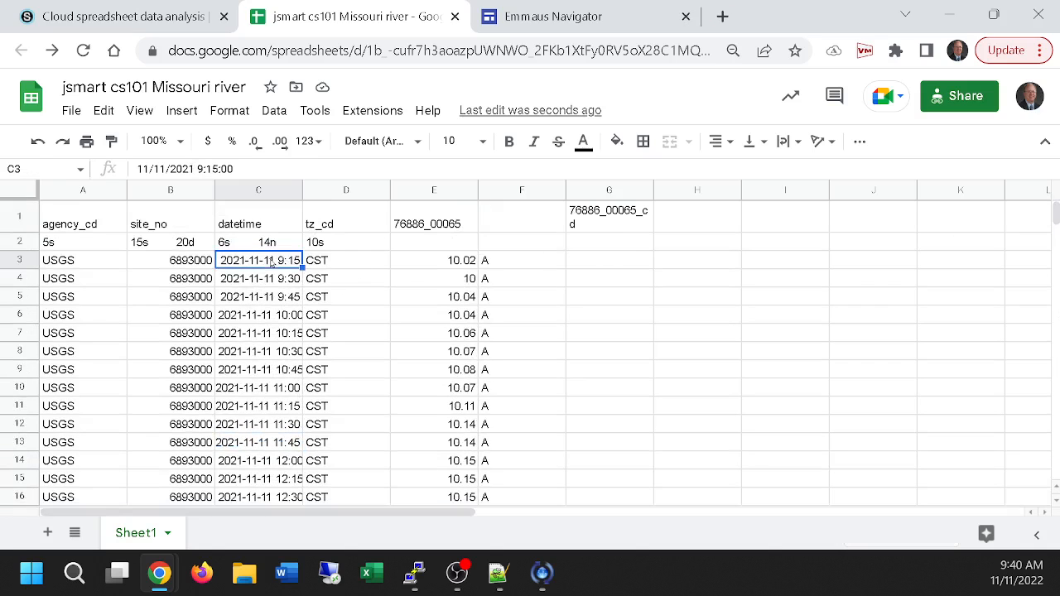
drag(1049, 221, 1055, 481)
shift+click(260, 447)
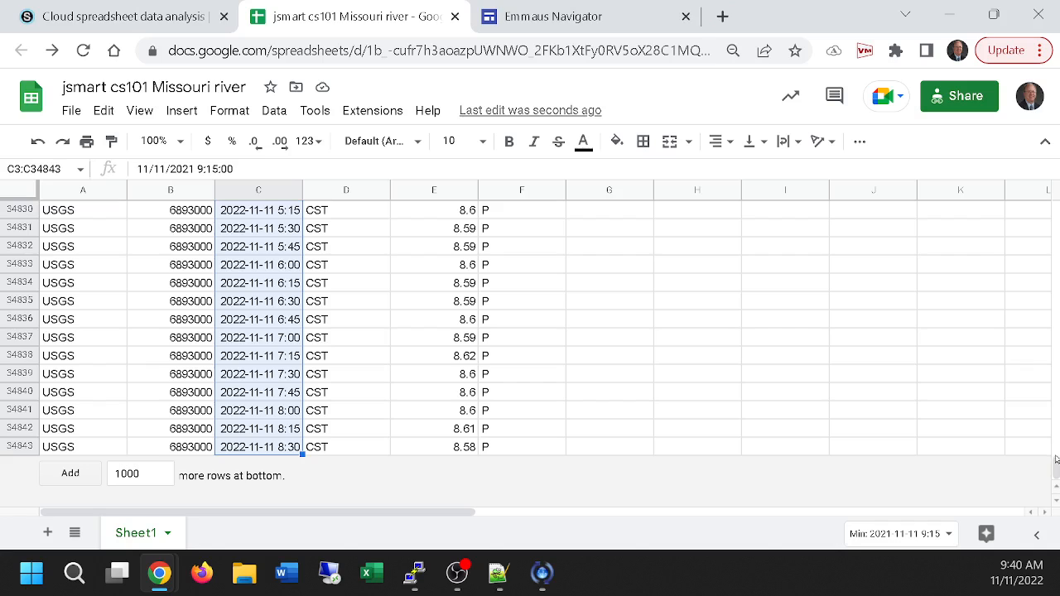
drag(1027, 448, 1047, 206)
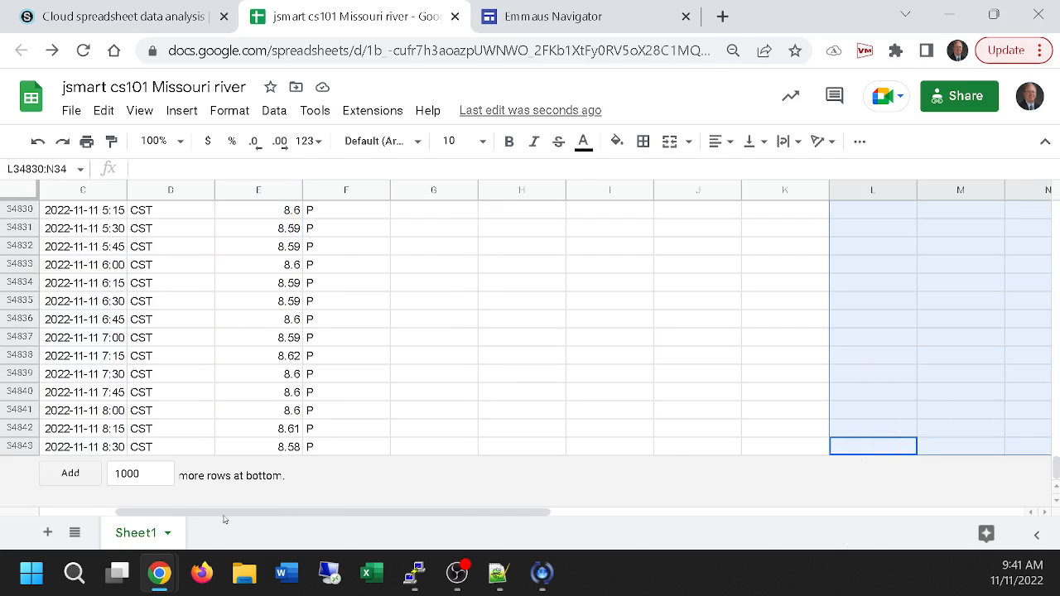
drag(130, 518, 34, 503)
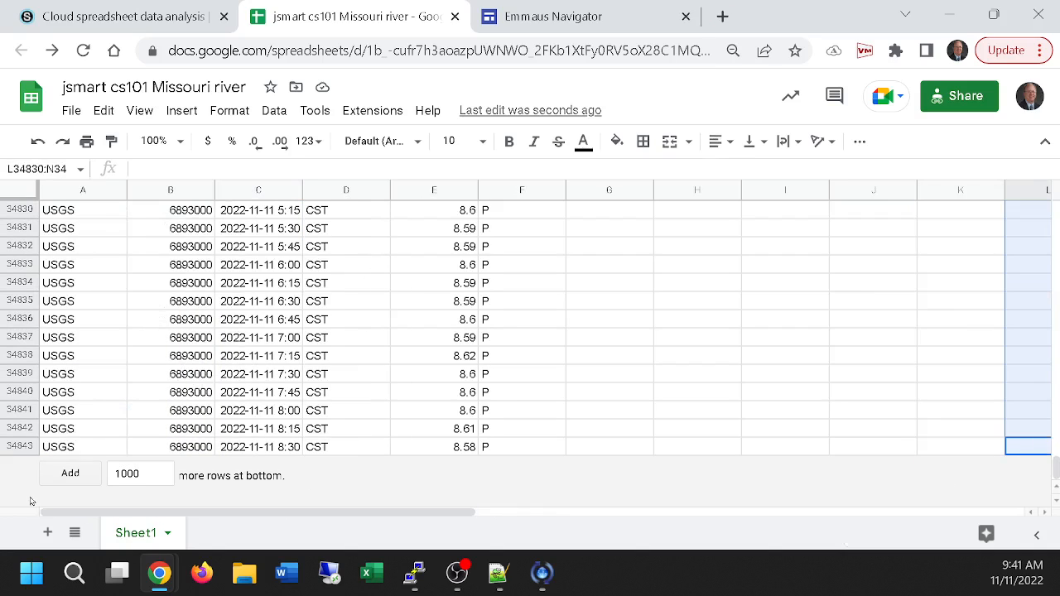
scroll(405, 352, up, 2)
scroll(418, 350, up, 15)
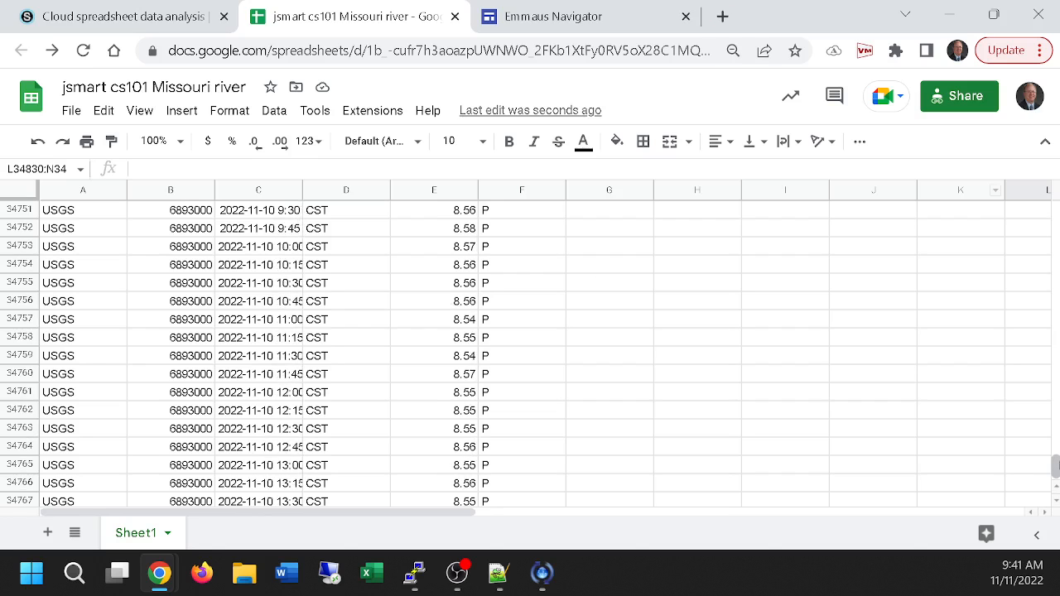
drag(1055, 467, 1049, 207)
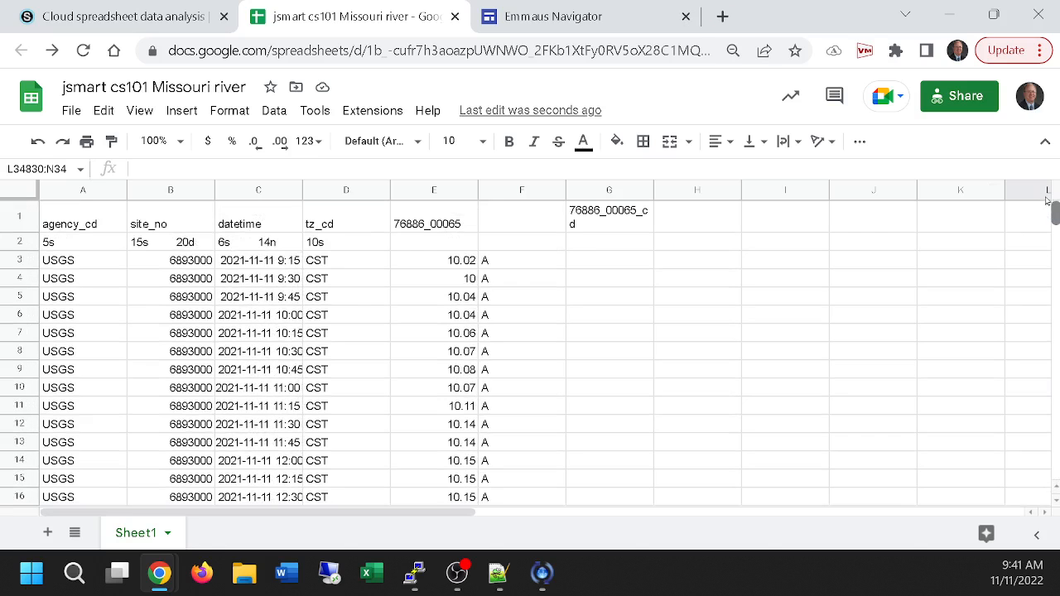
click(256, 264)
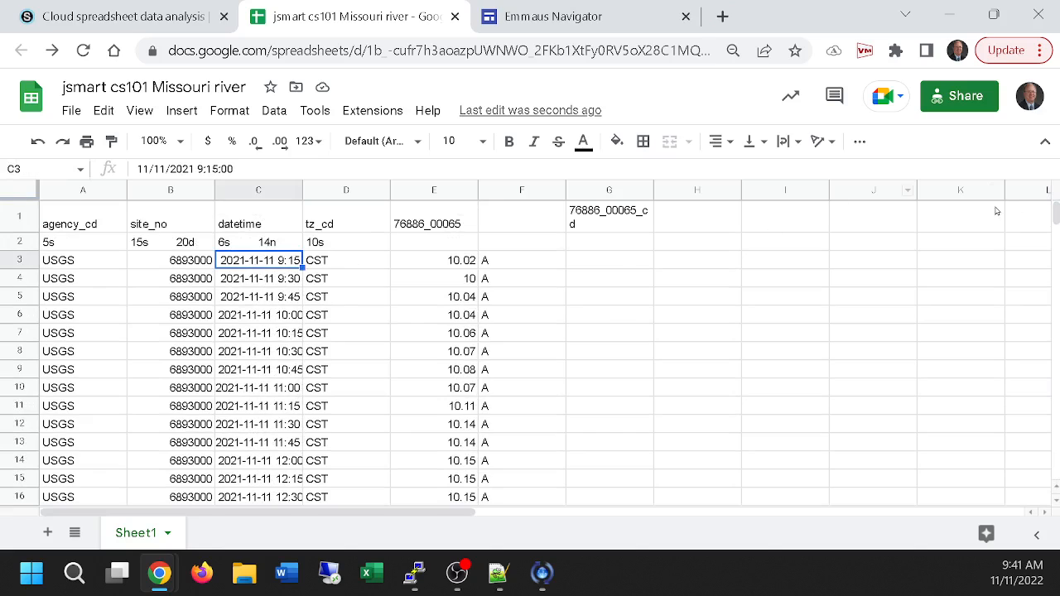
drag(1054, 214, 1055, 467)
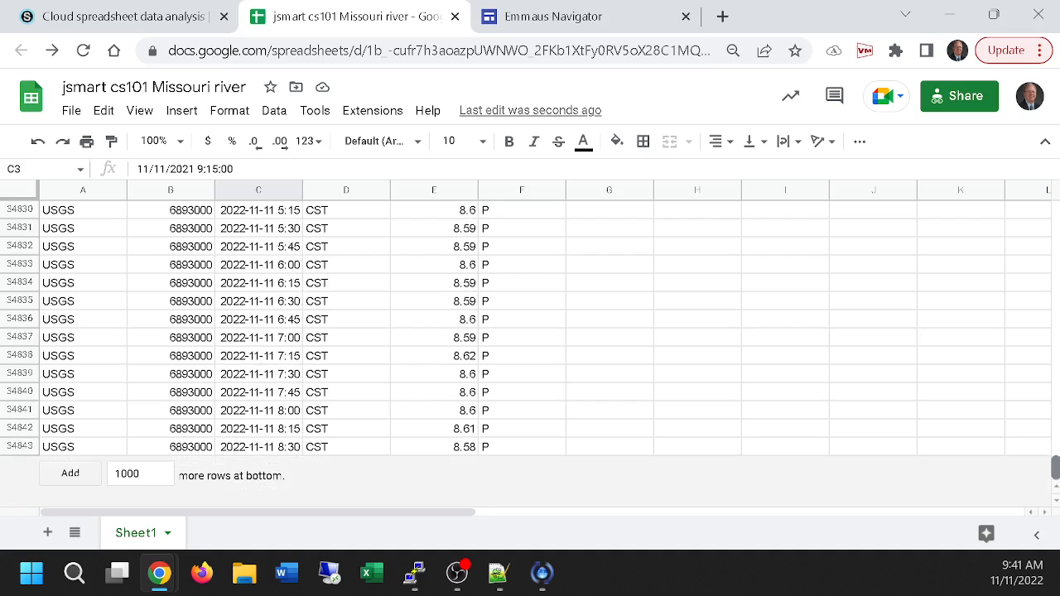
shift+click(237, 448)
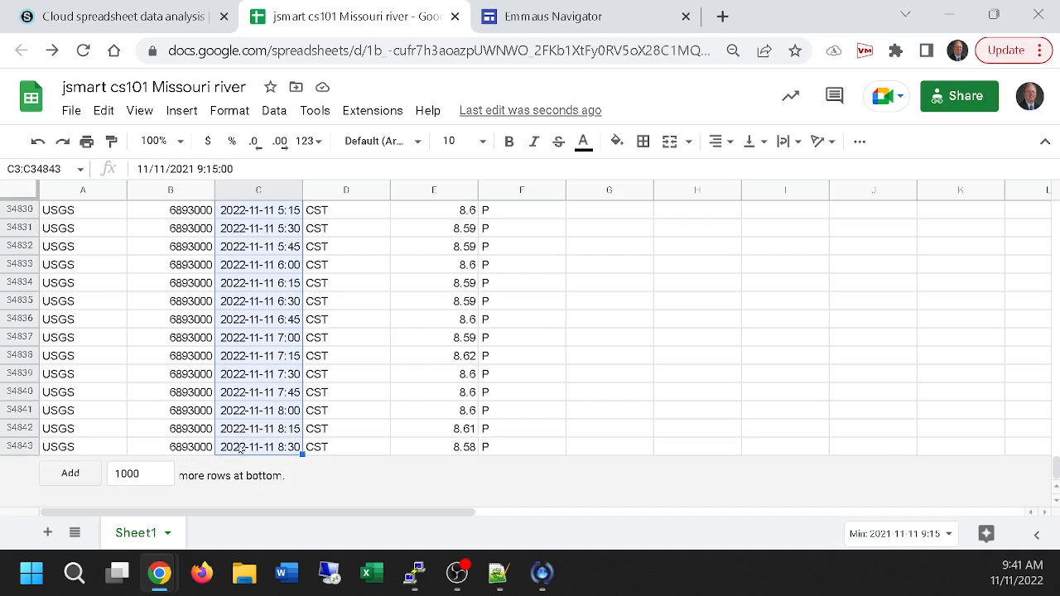
- Add the gauge readings E3:E34843 to the date selection
ctrl+click(433, 448)
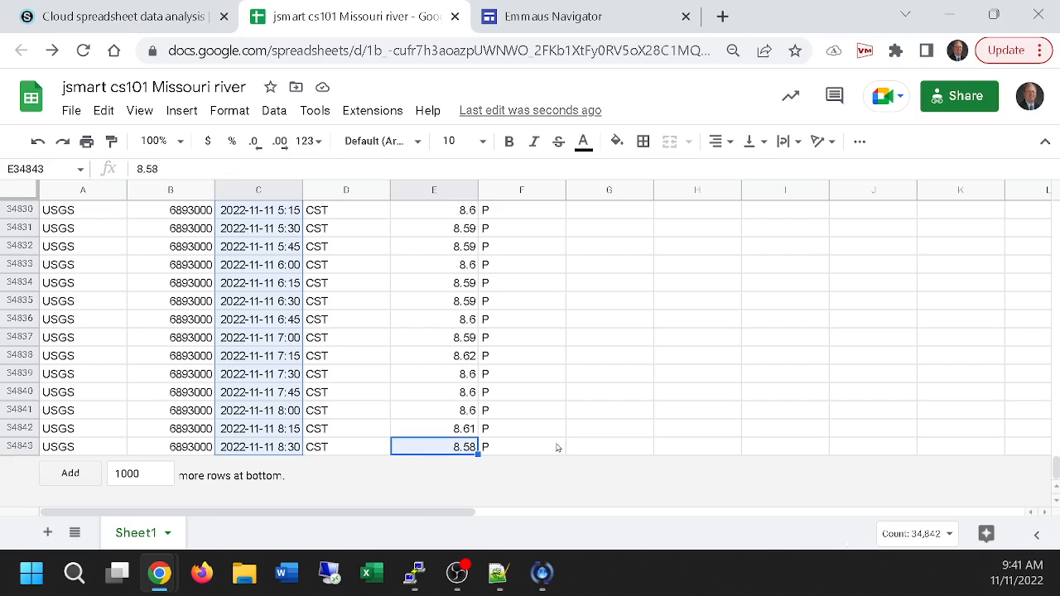
drag(1057, 473, 1056, 213)
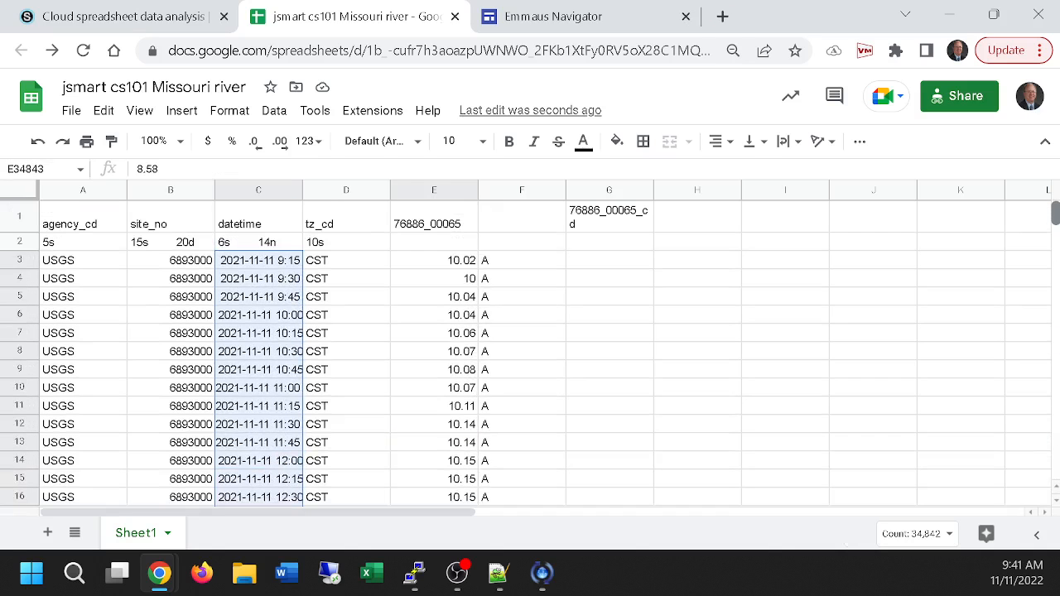
ctrl+shift+click(434, 263)
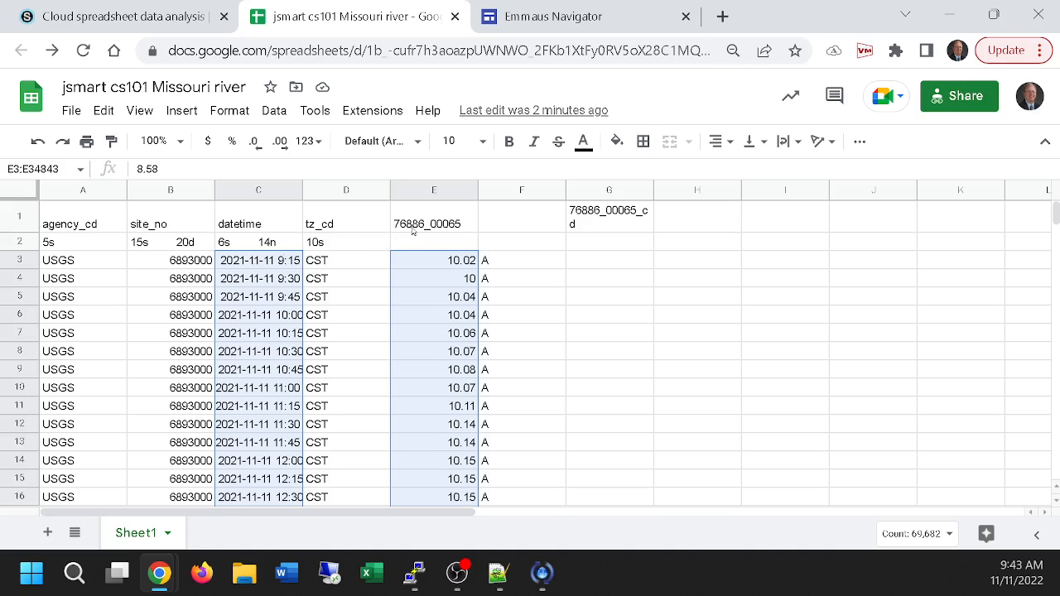
- Insert a trial chart of the selected dates and readings, then delete the column chart
click(183, 113)
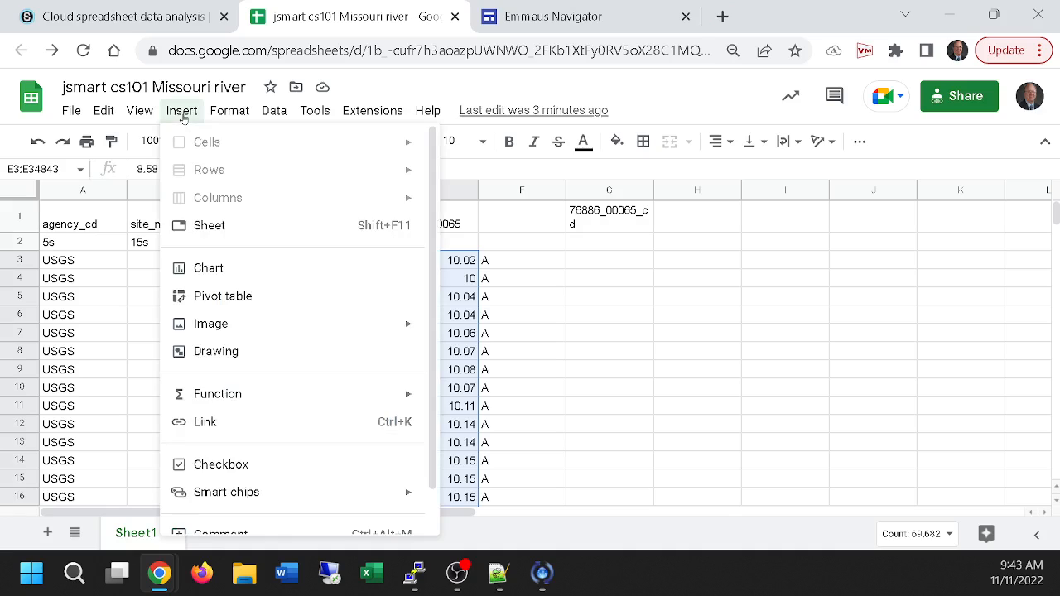
click(222, 269)
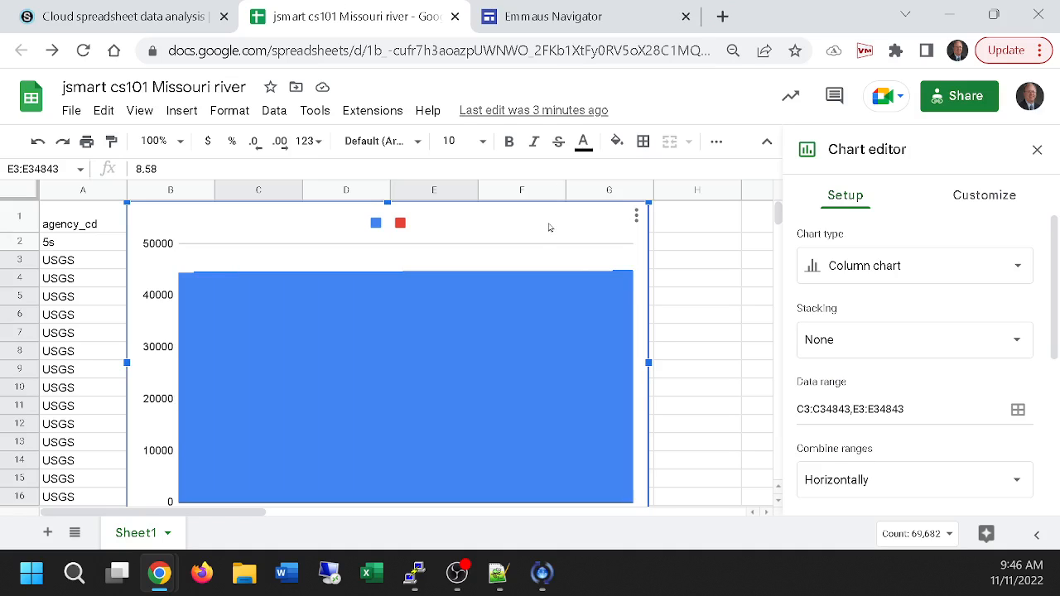
key(Delete)
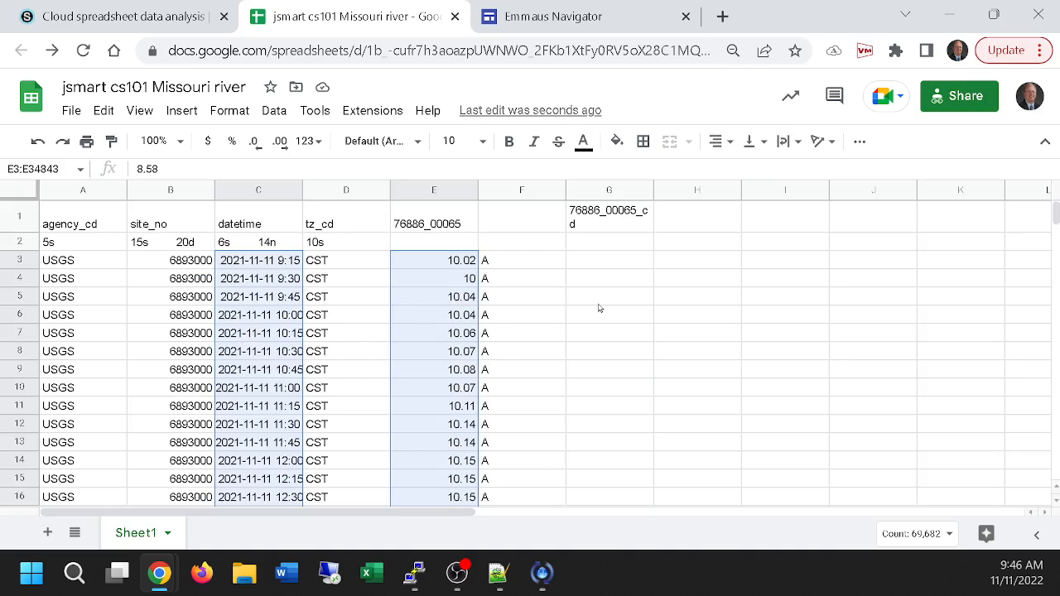
- Freeze Sheet1 up to row 4 with View > Freeze
click(20, 279)
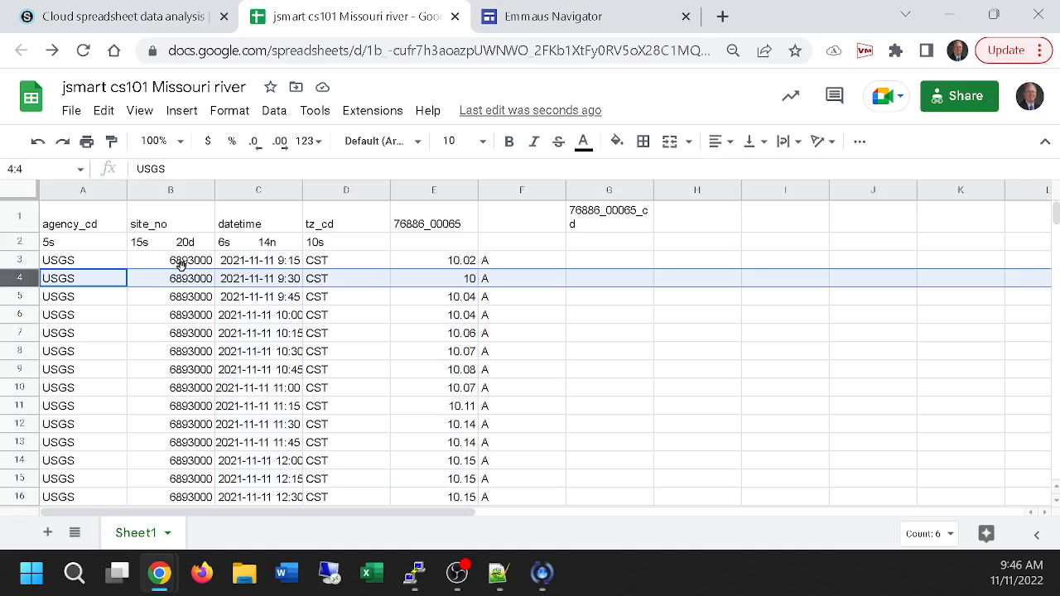
click(140, 113)
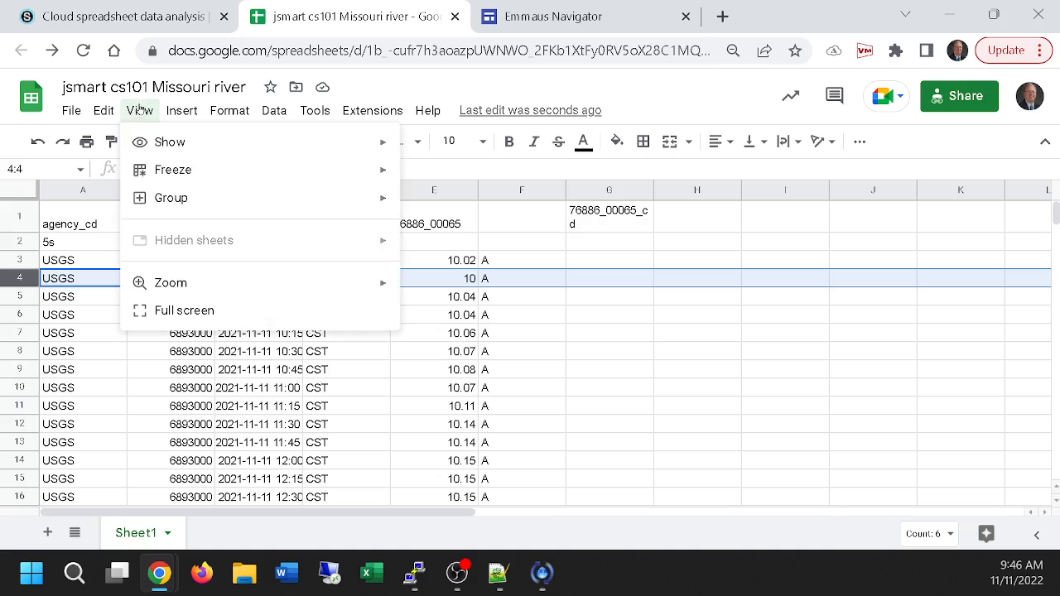
mouse_move(142, 177)
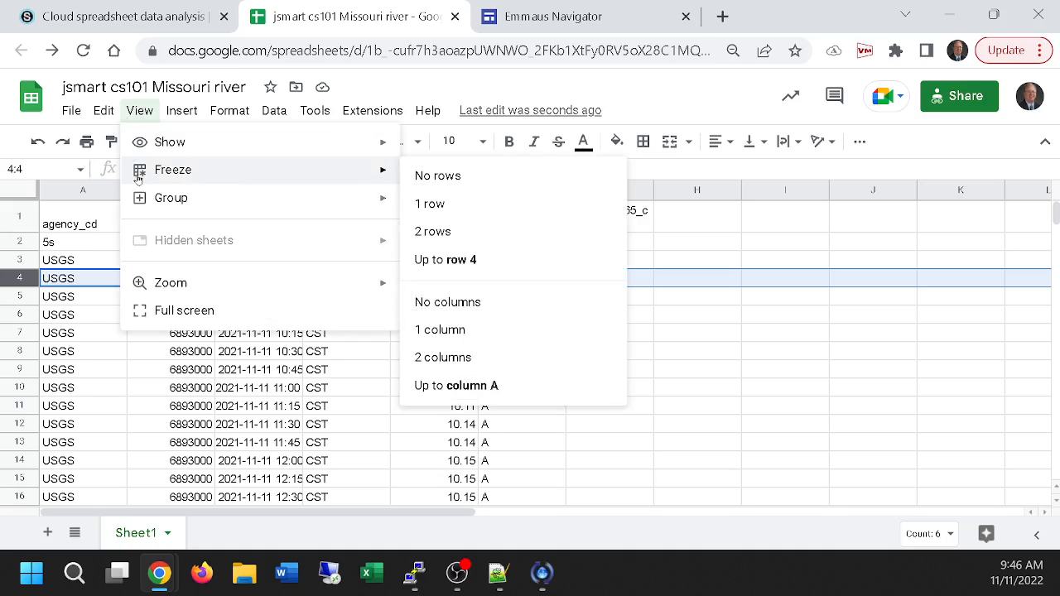
click(454, 261)
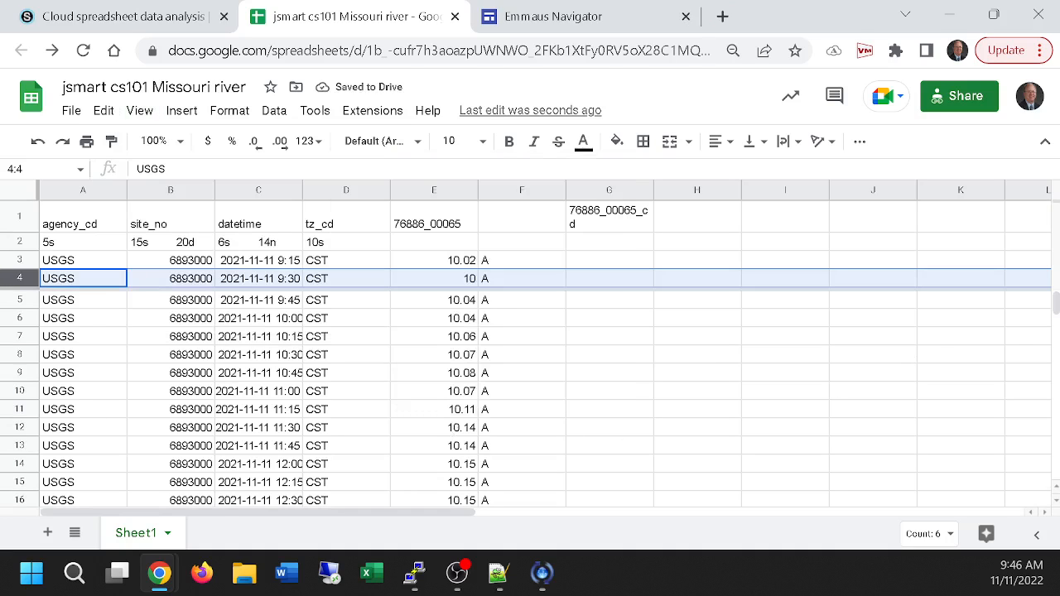
drag(1055, 303, 1056, 493)
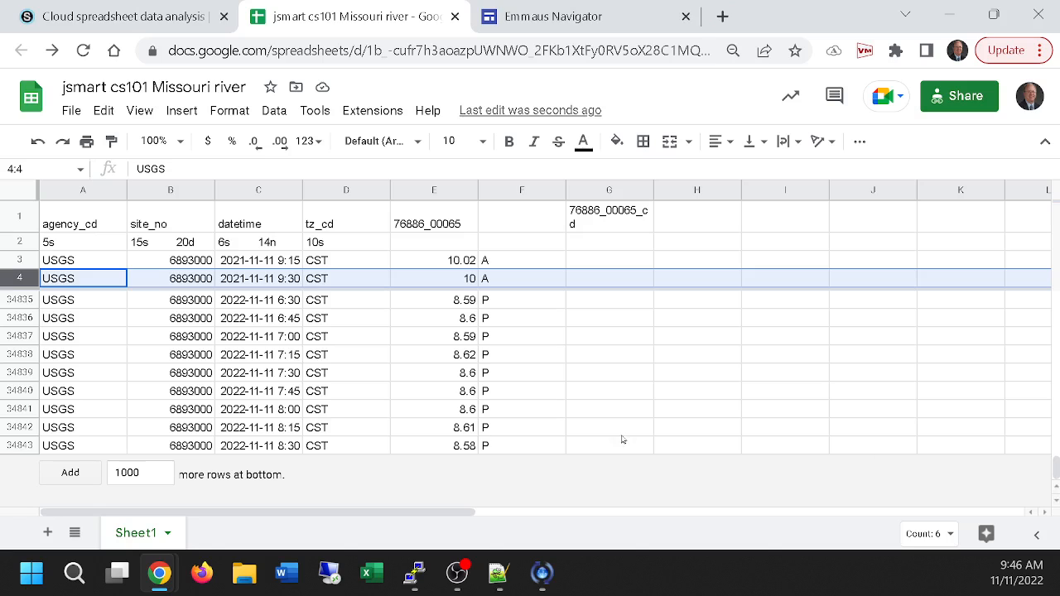
click(247, 263)
drag(248, 283, 280, 262)
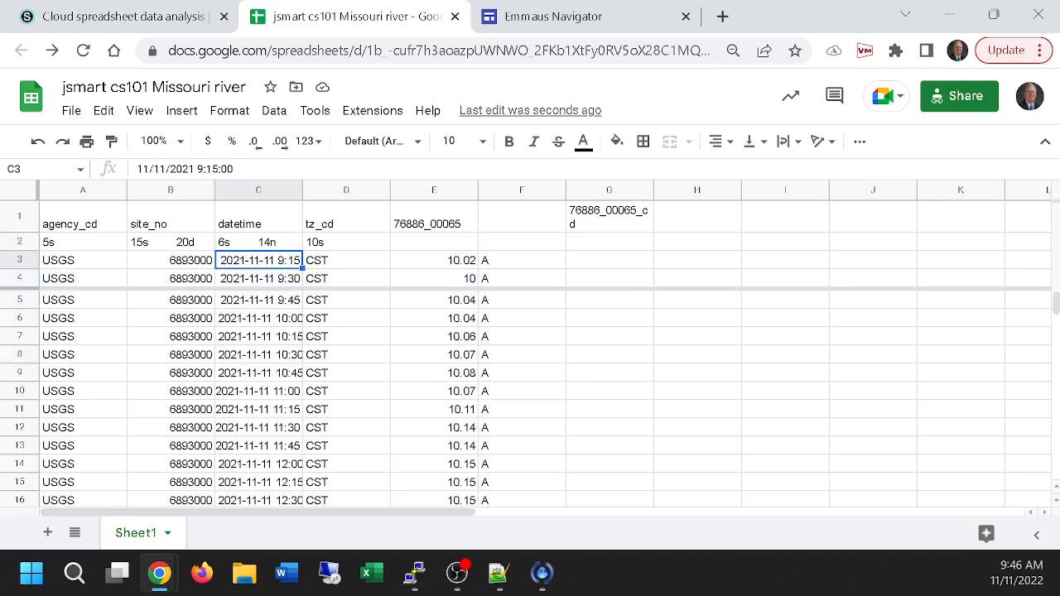
drag(1055, 303, 1055, 473)
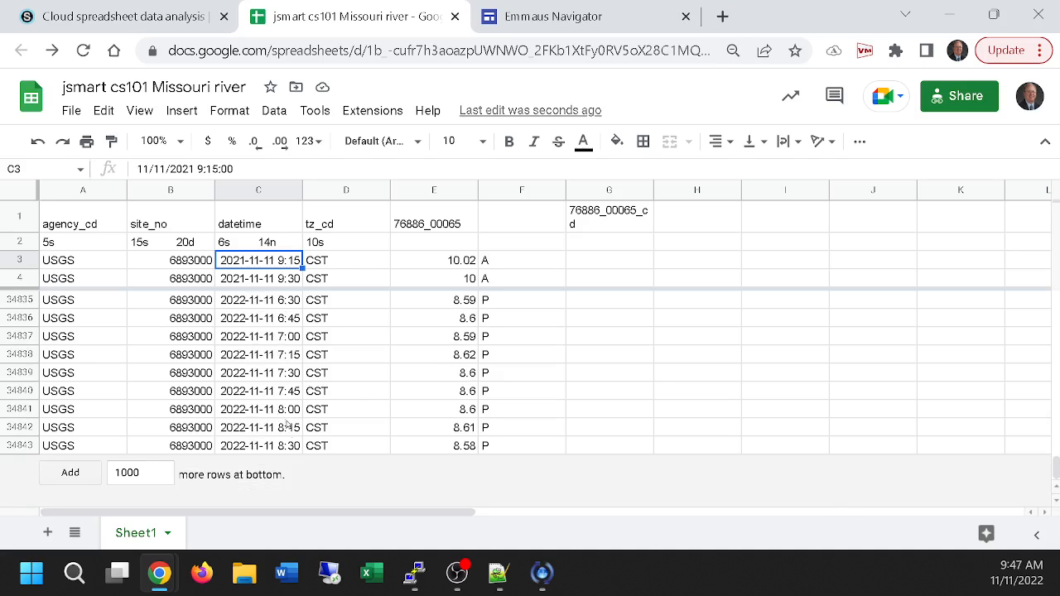
shift+click(255, 447)
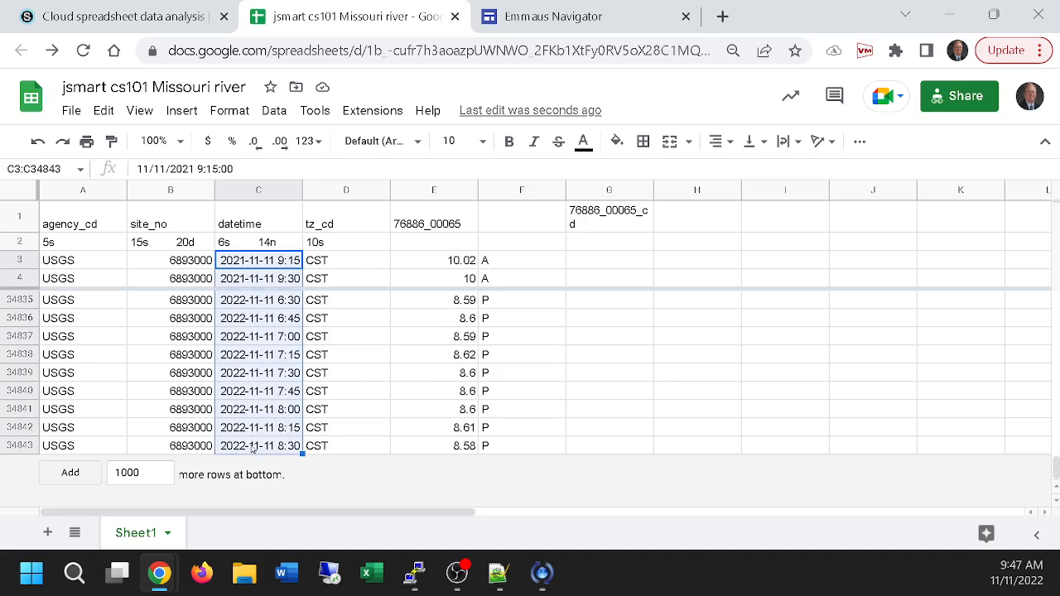
click(430, 263)
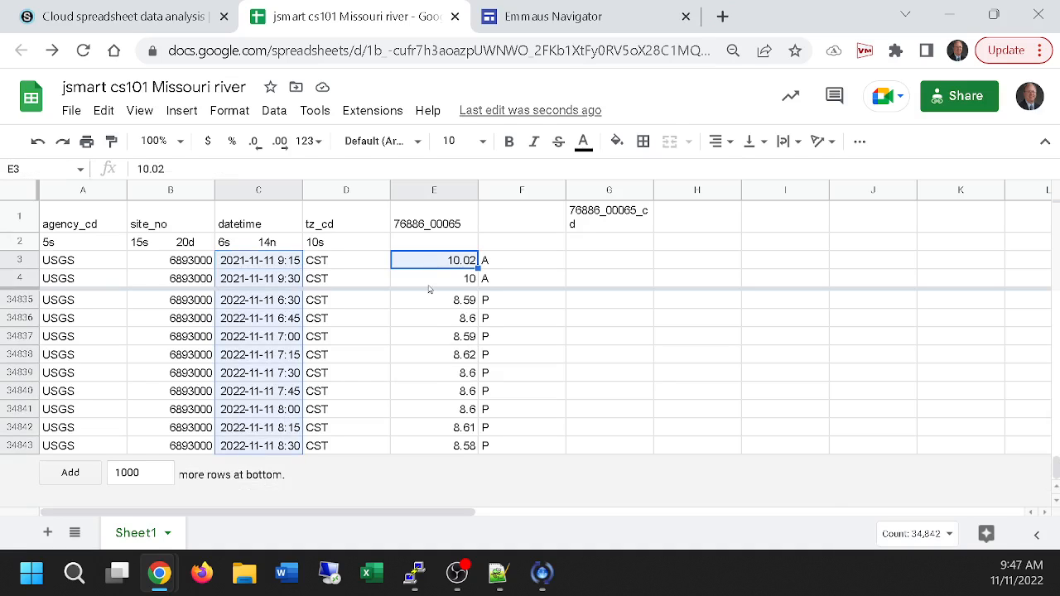
shift+click(438, 449)
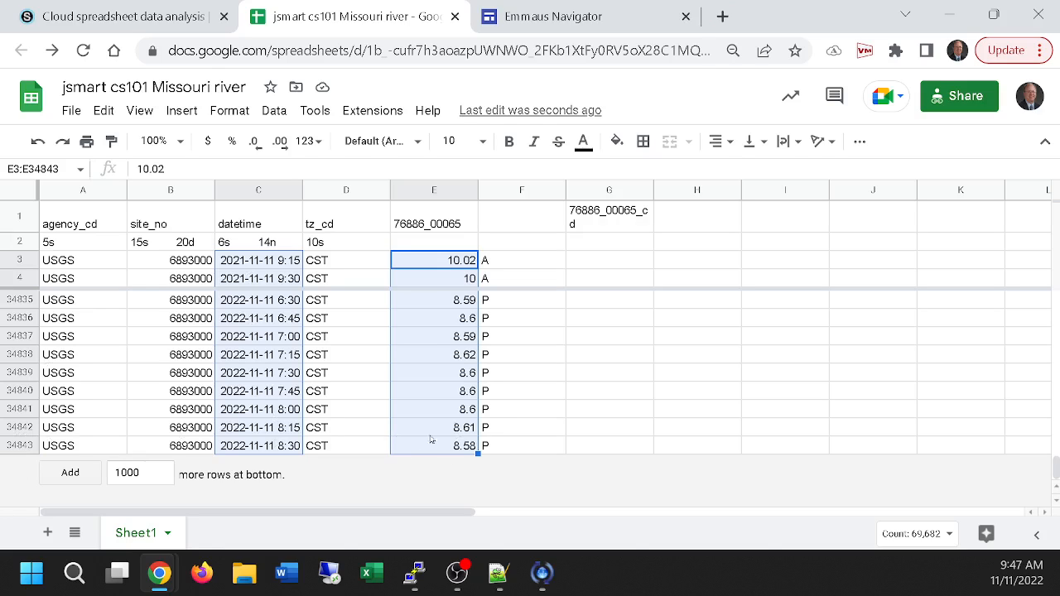
click(626, 364)
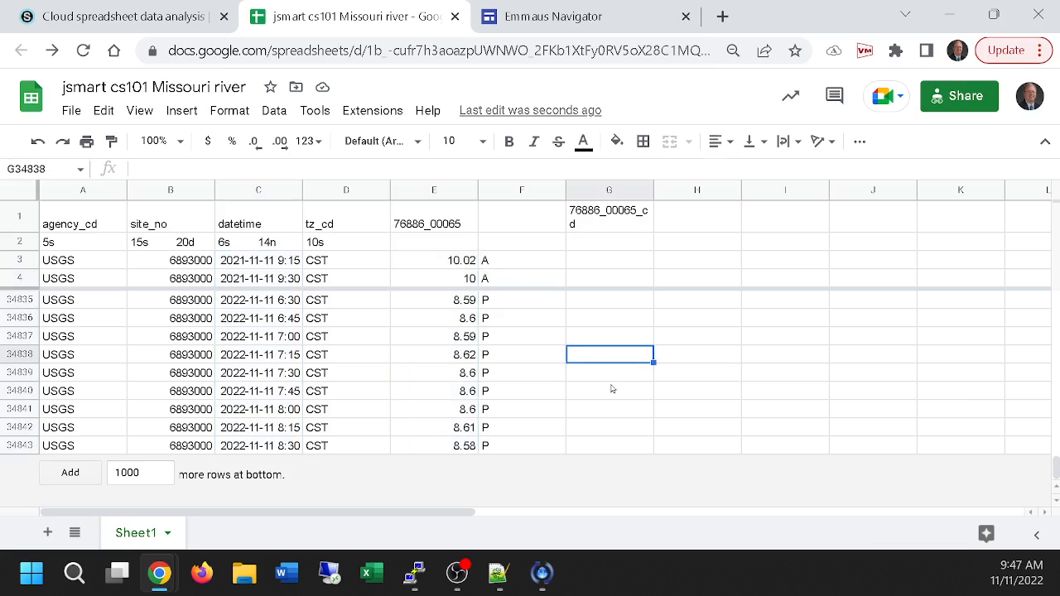
click(139, 110)
mouse_move(193, 214)
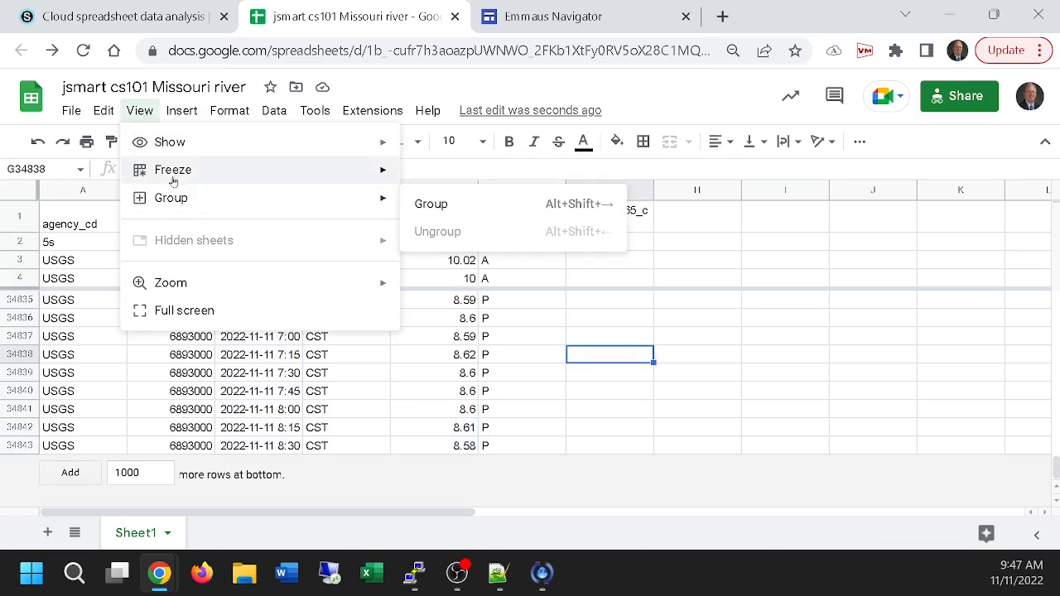
mouse_move(170, 148)
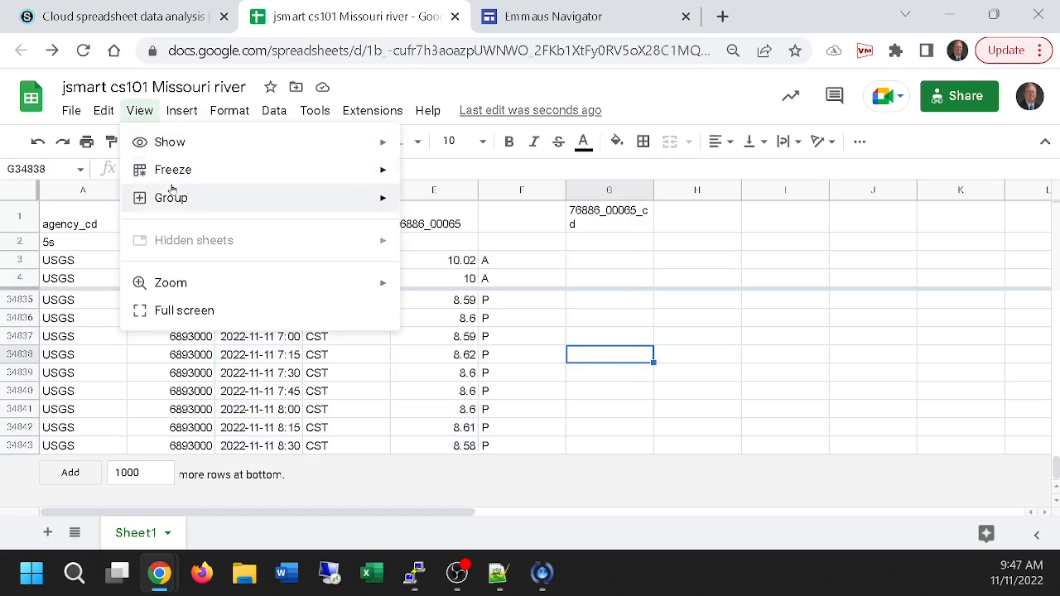
click(16, 278)
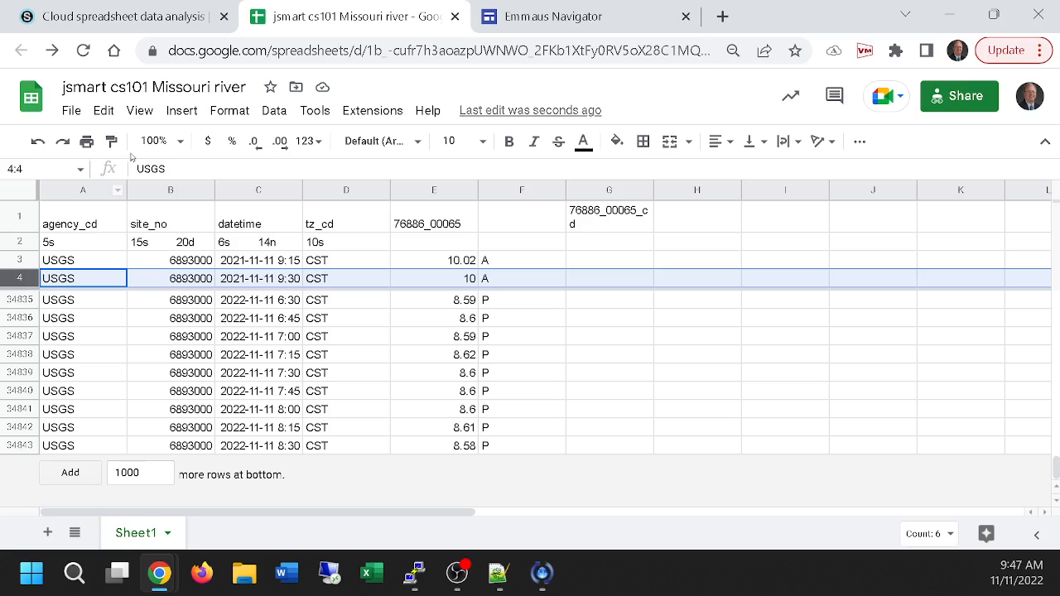
click(139, 110)
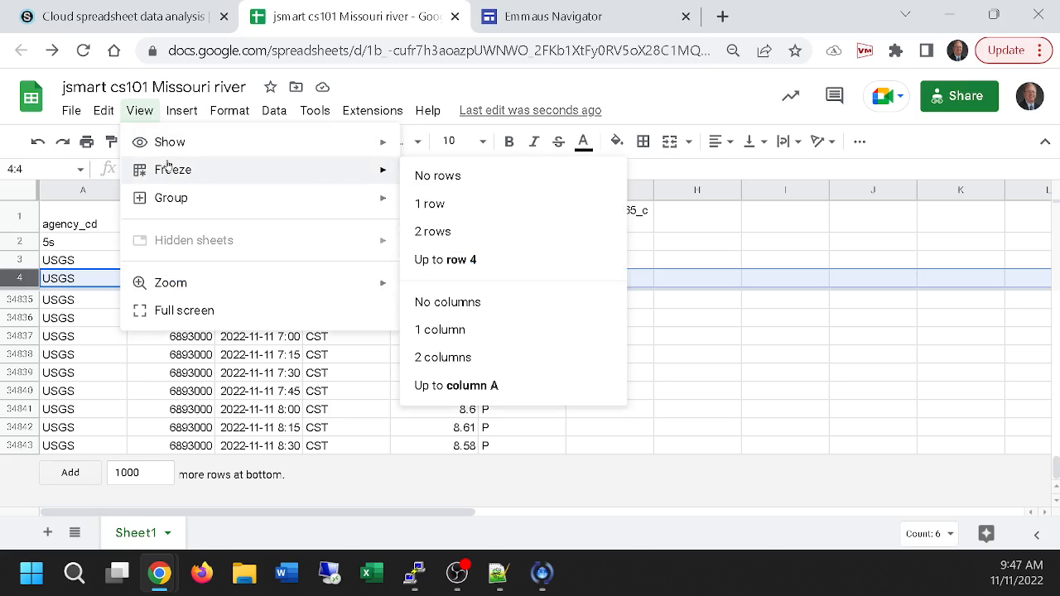
mouse_move(163, 147)
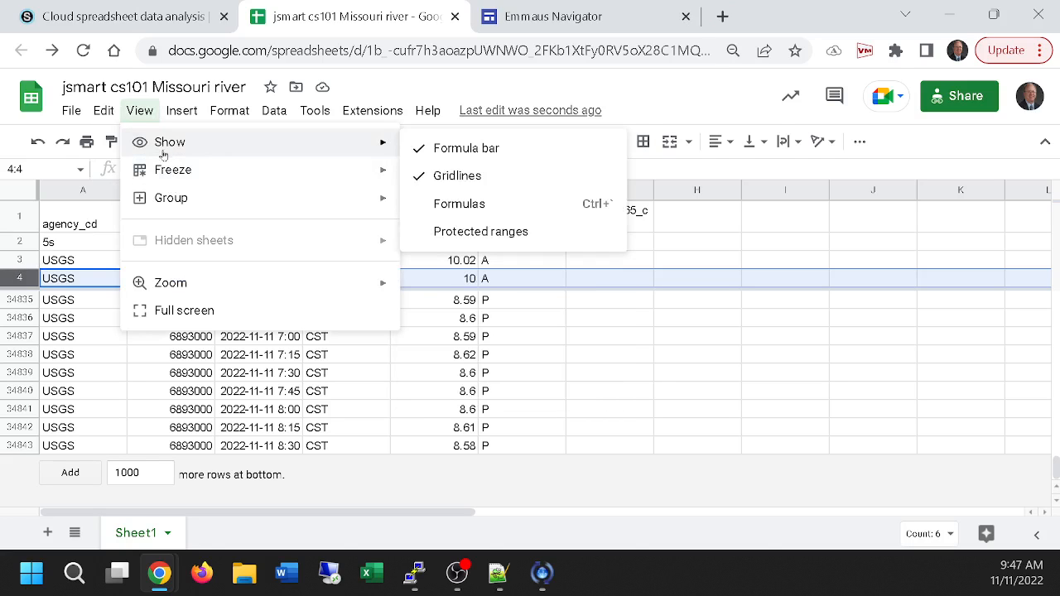
mouse_move(166, 170)
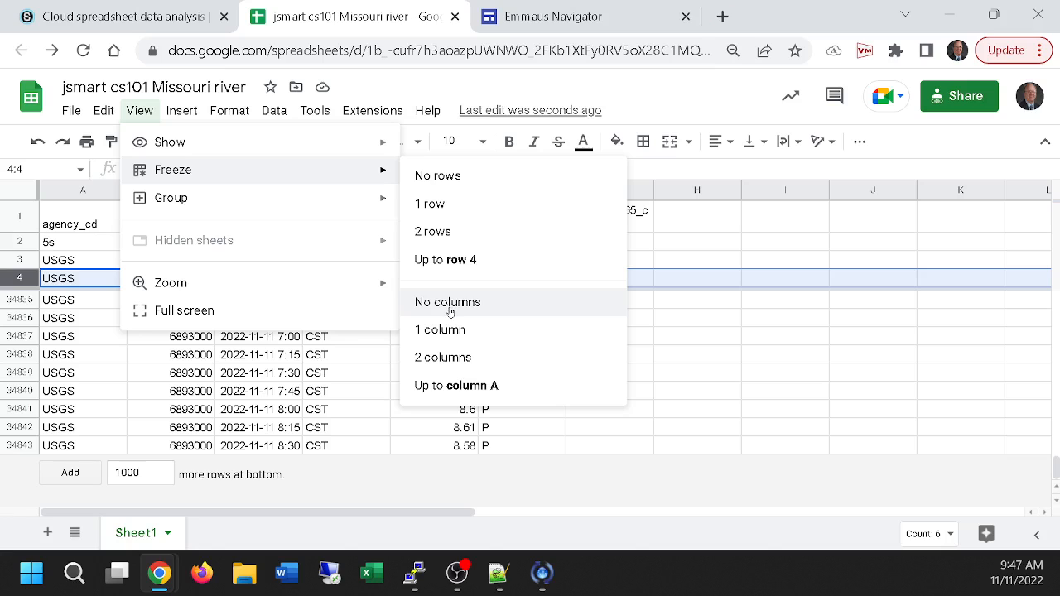
click(435, 174)
click(658, 356)
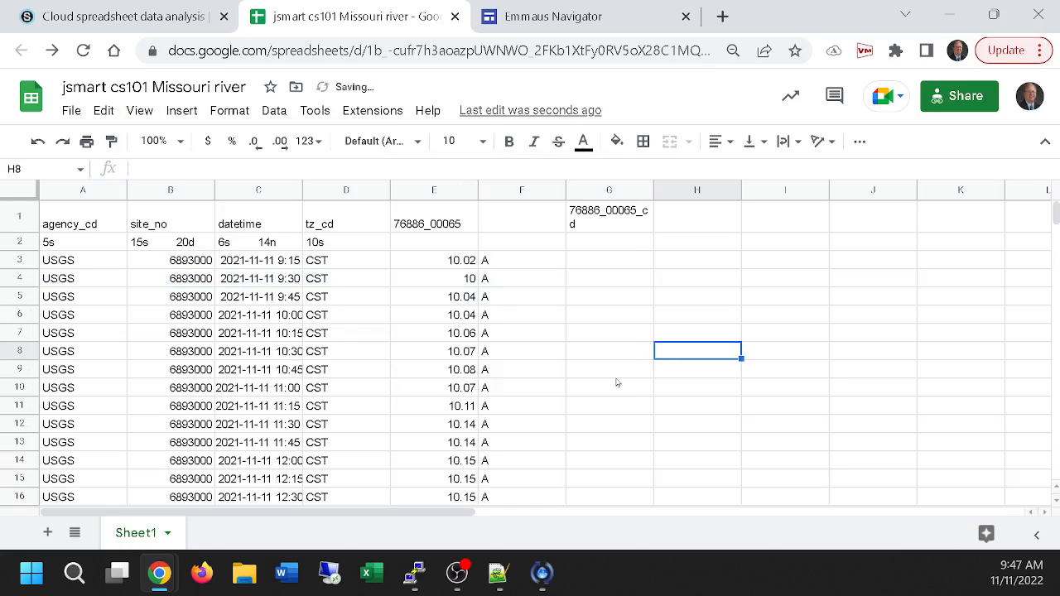
click(19, 279)
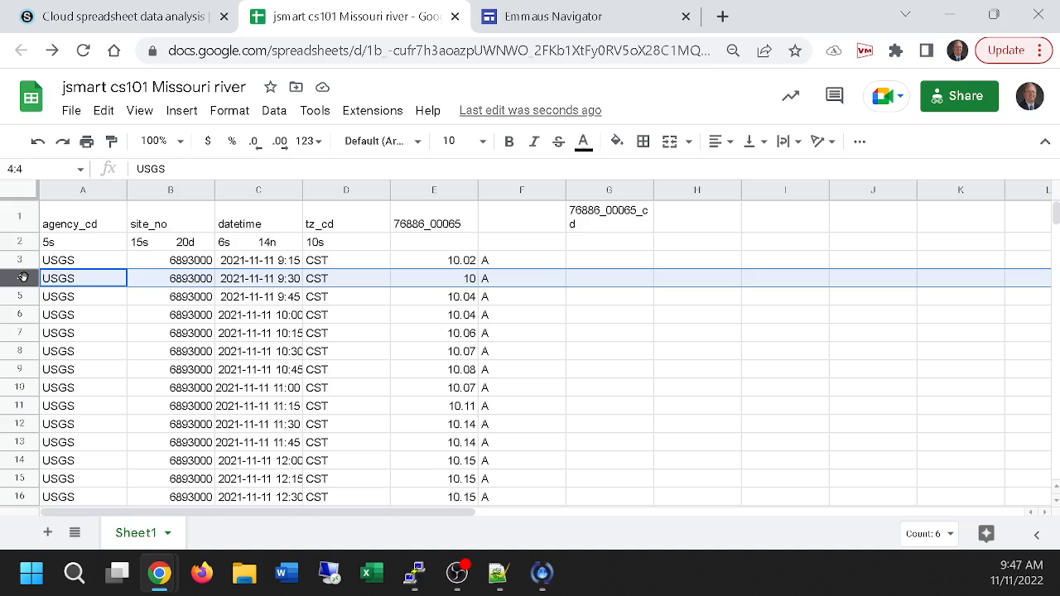
click(139, 110)
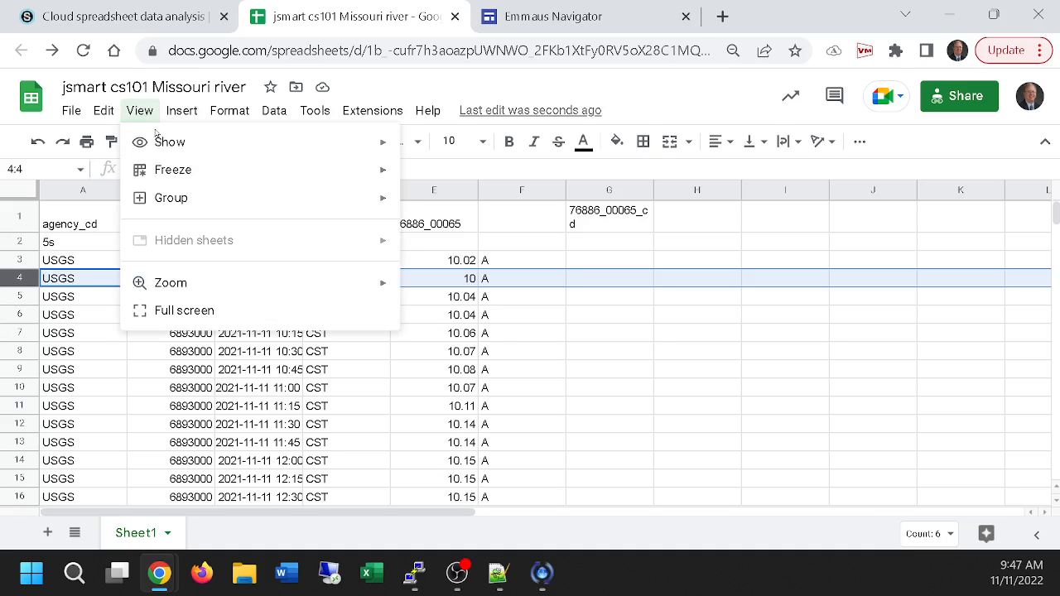
mouse_move(172, 170)
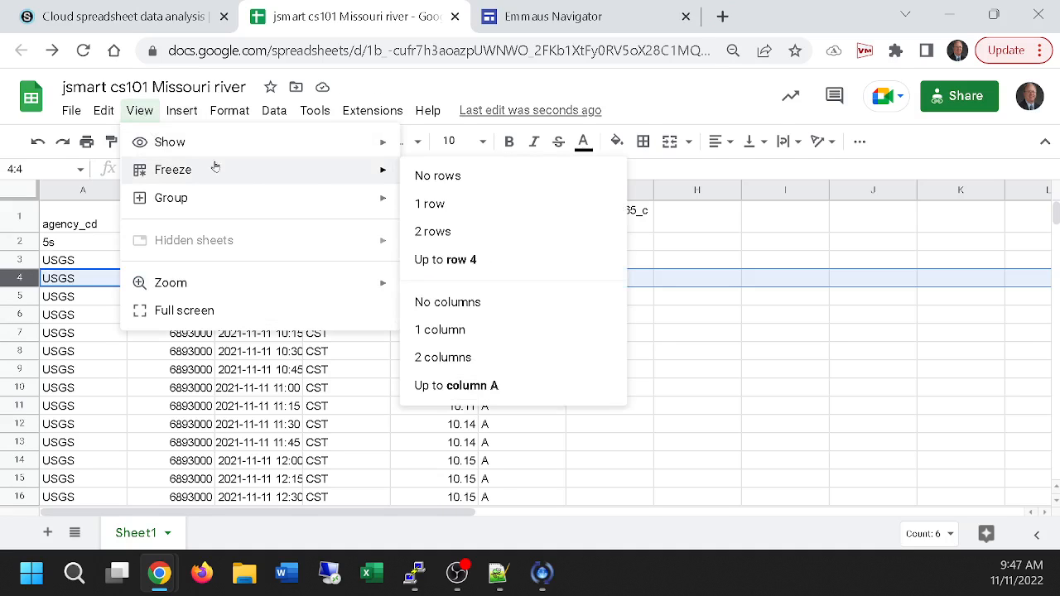
click(463, 260)
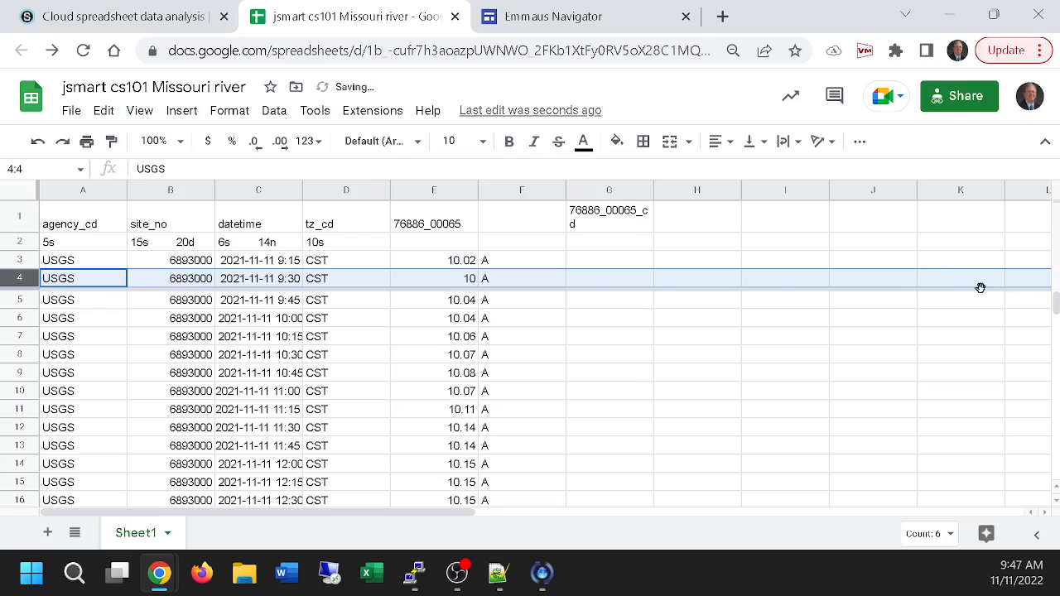
- Select dates C3:C34843 together with gauge readings E3:E34843
drag(1055, 304, 1055, 464)
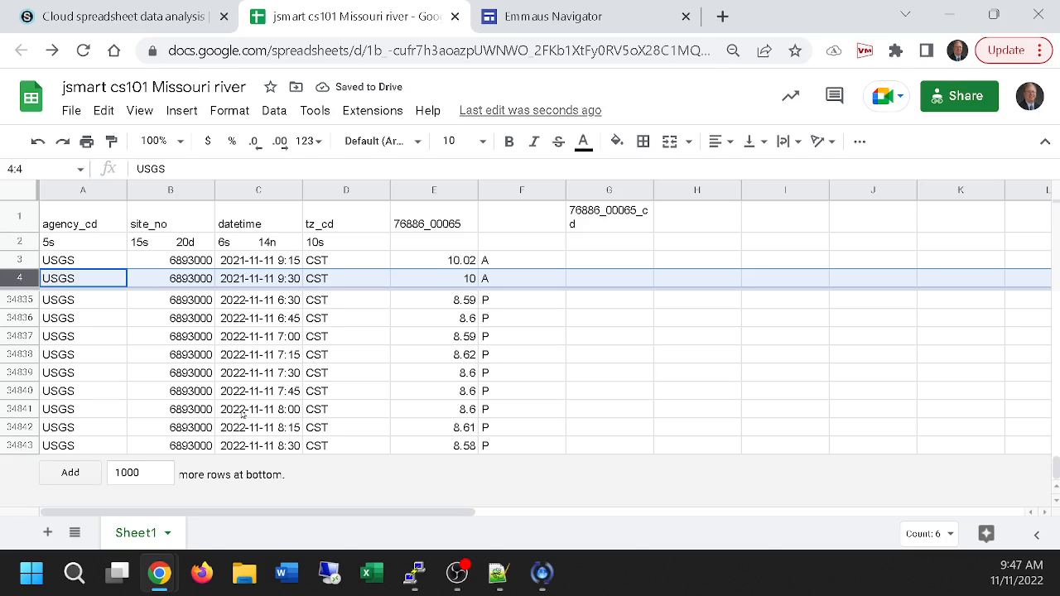
click(249, 261)
shift+click(259, 449)
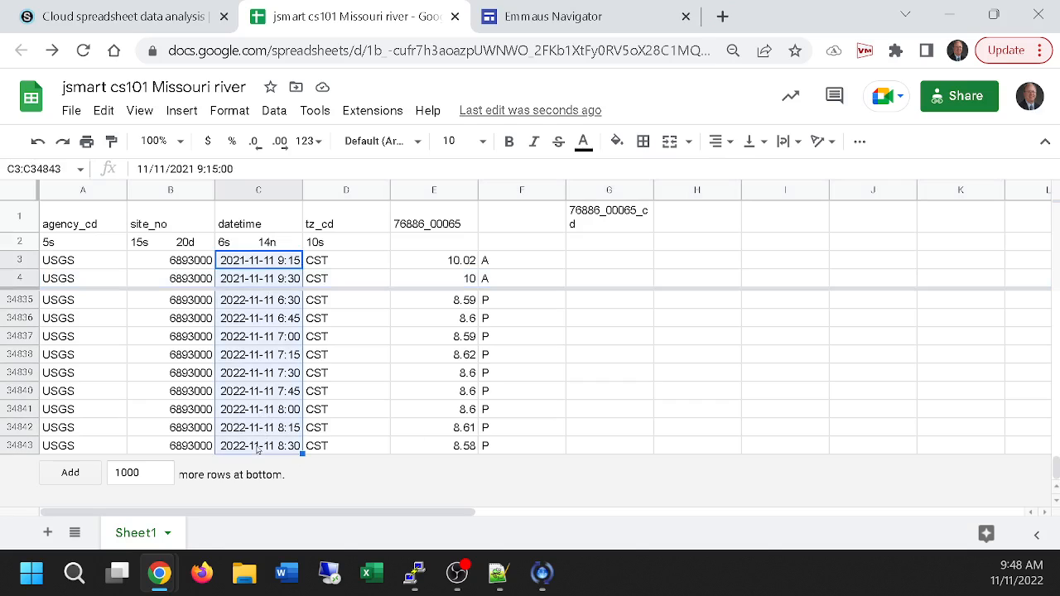
ctrl+click(433, 258)
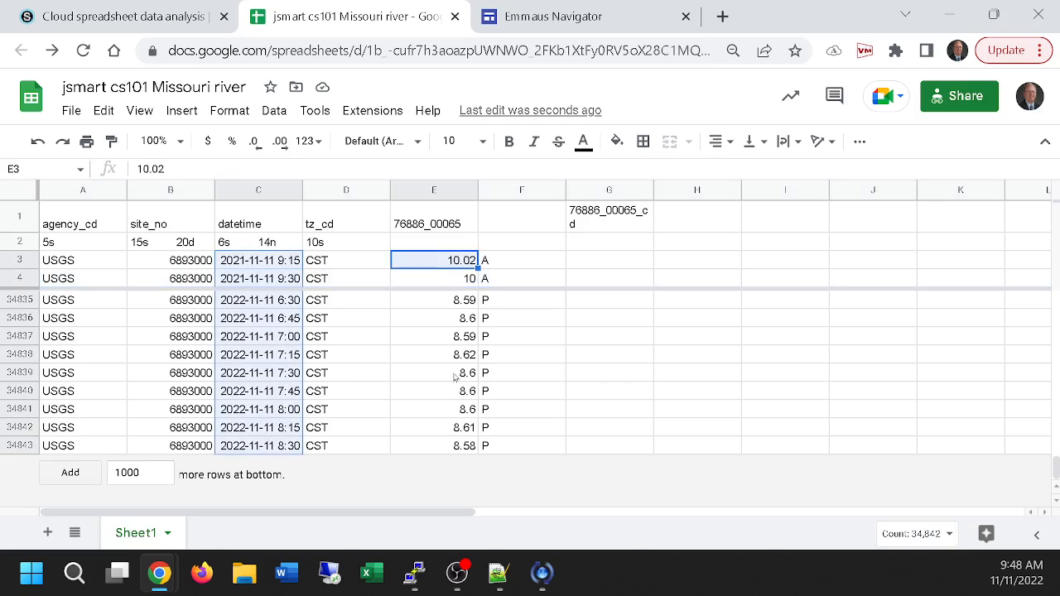
ctrl+shift+click(433, 445)
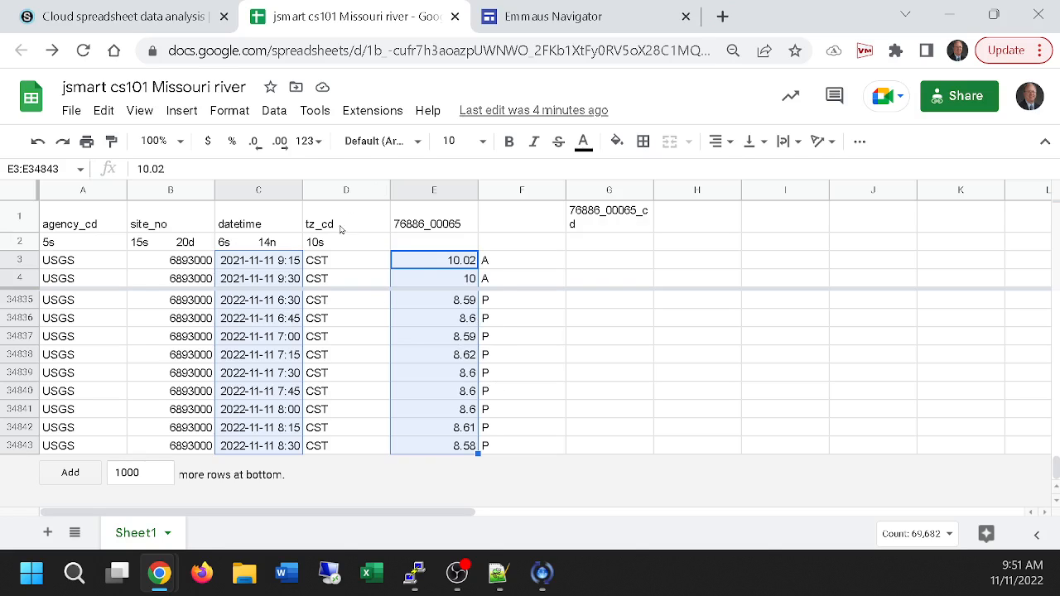
- Insert a column chart of the selected data and drag it off the visible data rows
click(179, 114)
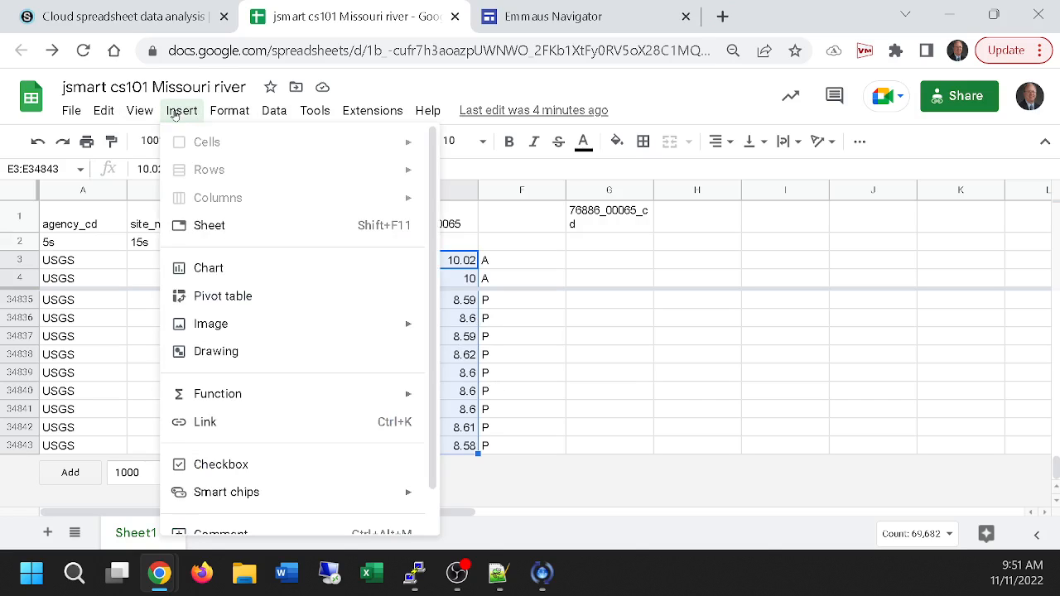
click(209, 268)
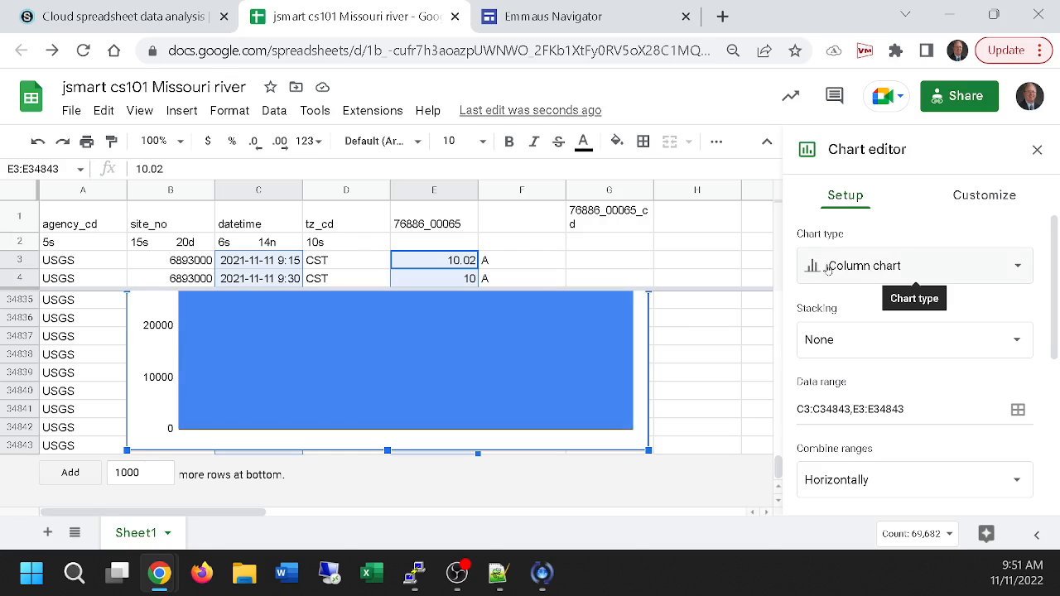
scroll(750, 401, up, 3)
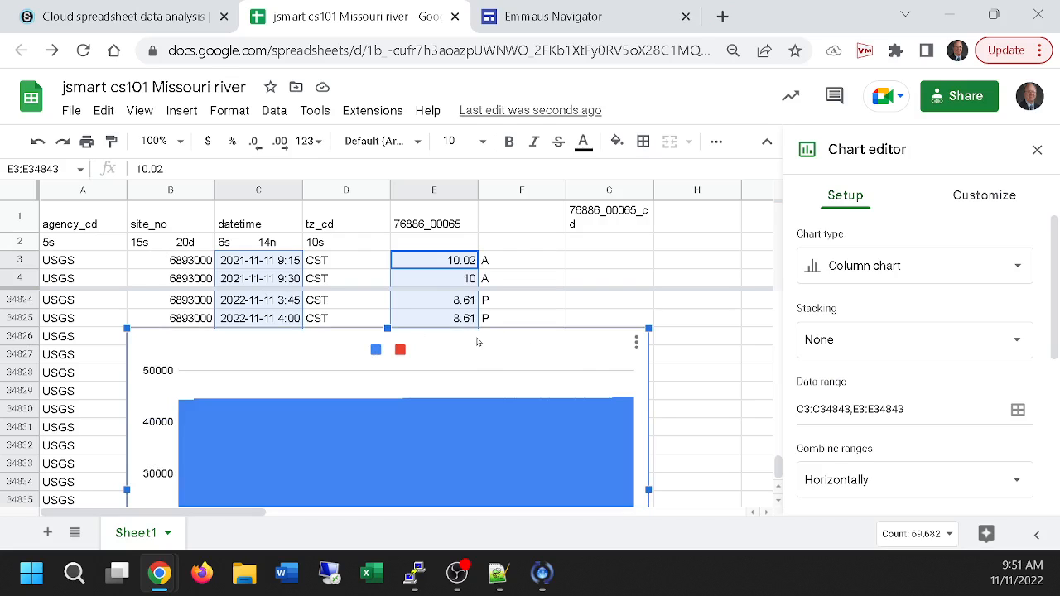
drag(477, 339, 522, 285)
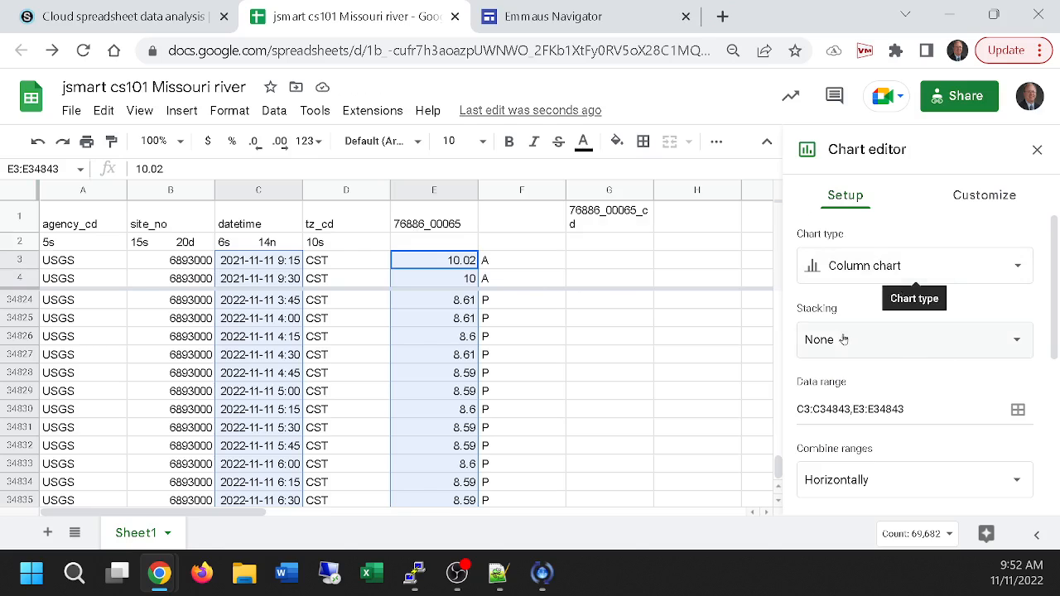
click(779, 471)
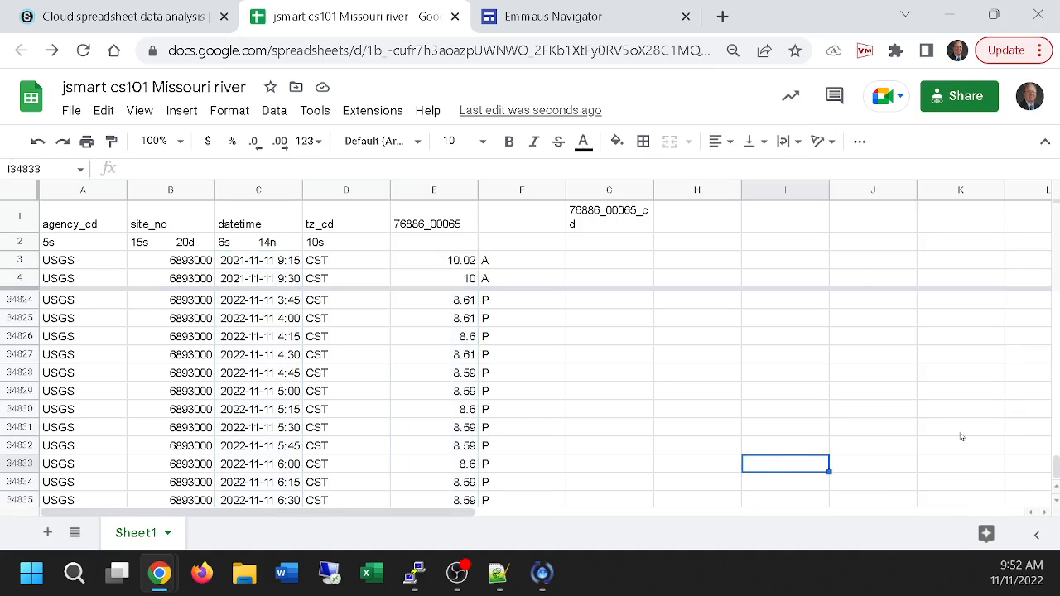
- Reselect the datetimes in C3:C34843 together with the gauge readings in E3:E34843
drag(1055, 470, 1051, 524)
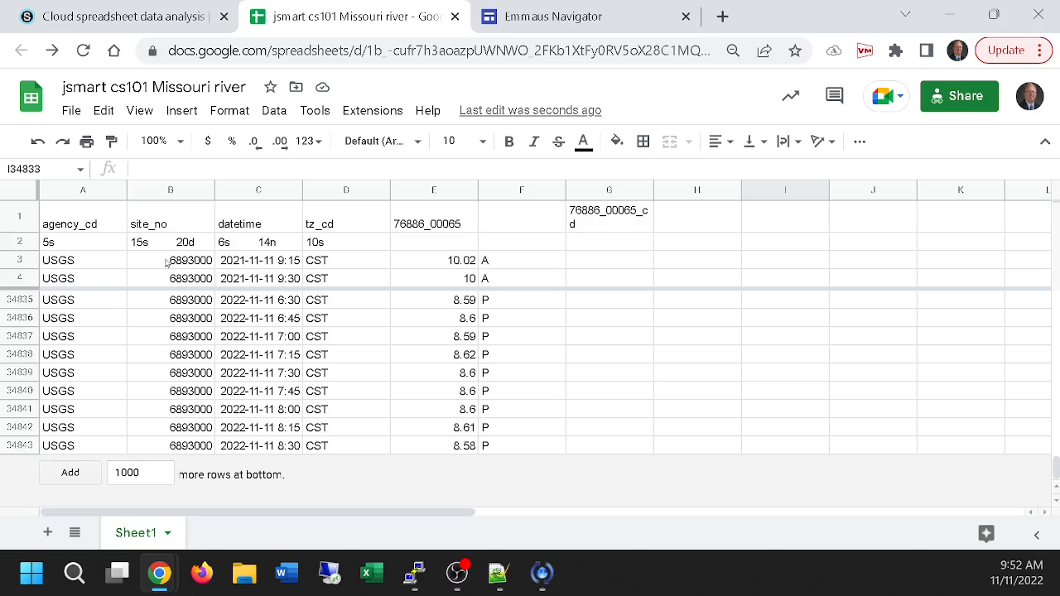
click(255, 263)
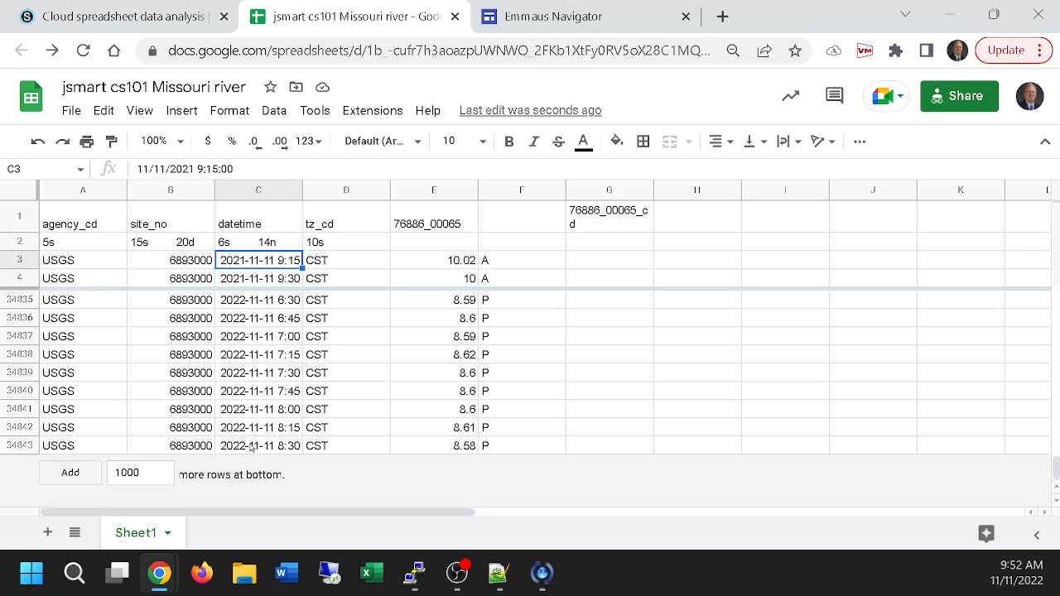
shift+click(251, 448)
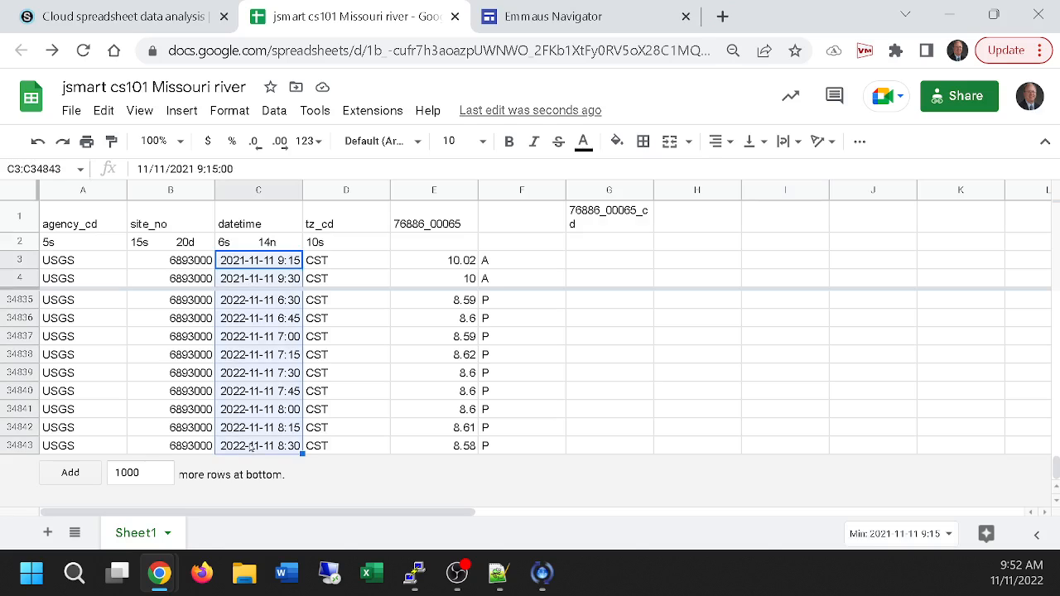
click(425, 262)
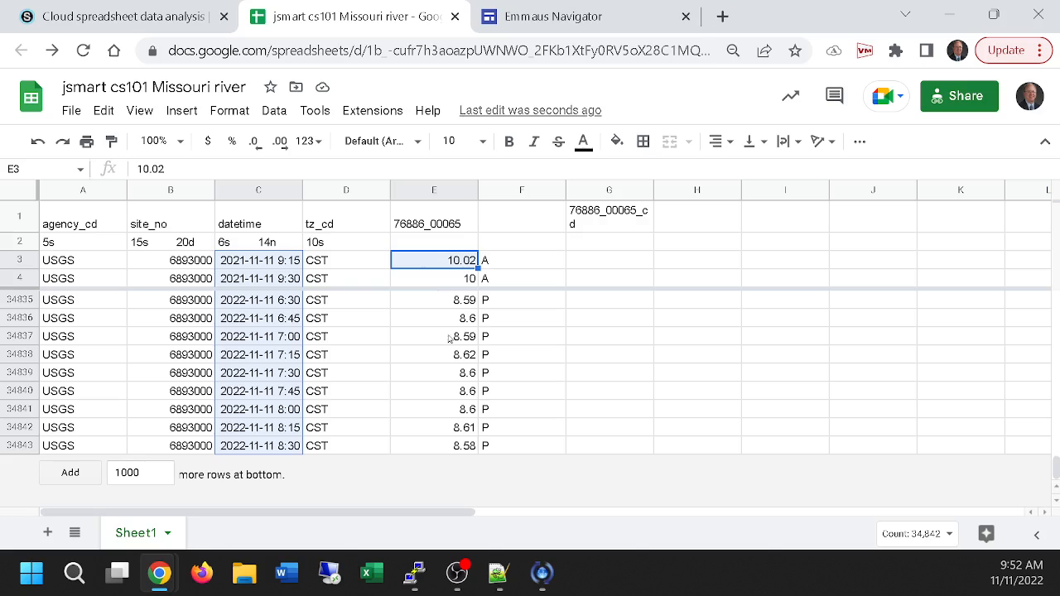
shift+click(456, 447)
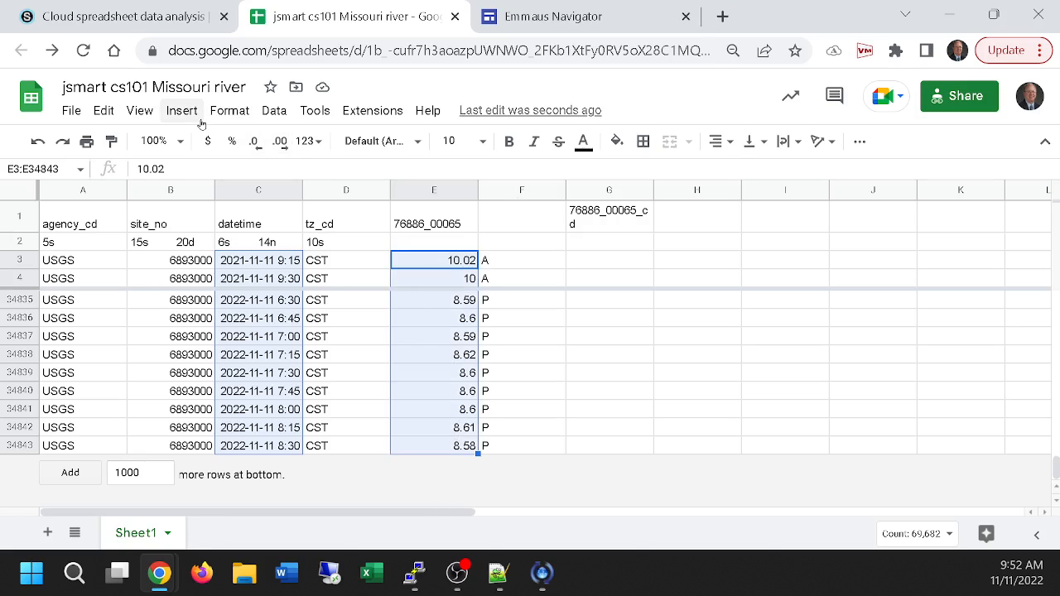
- Insert a chart from C3:C34843 and E3:E34843 and switch its type to Line chart
click(171, 110)
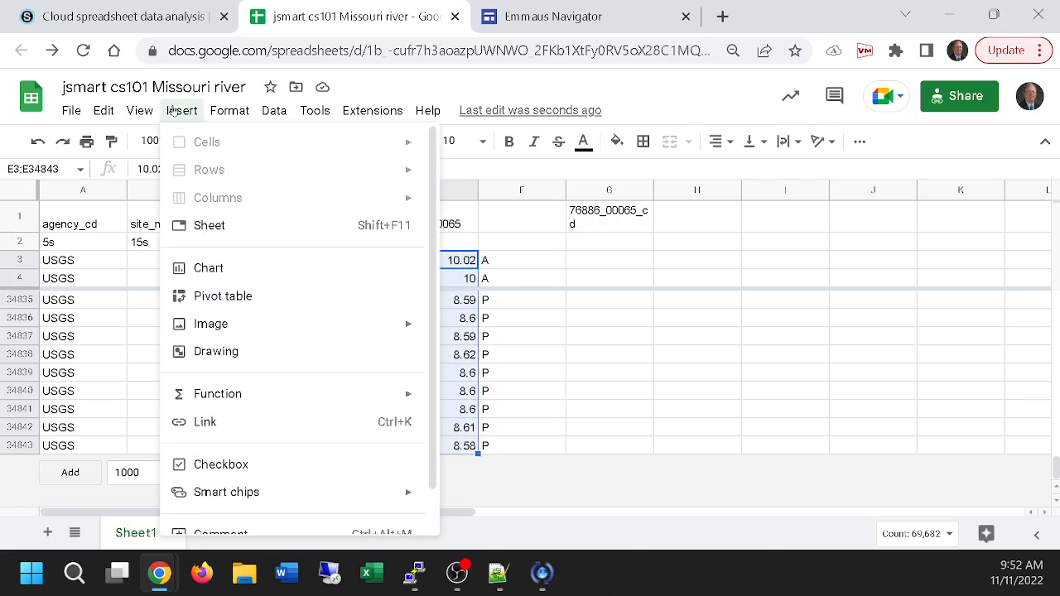
click(201, 265)
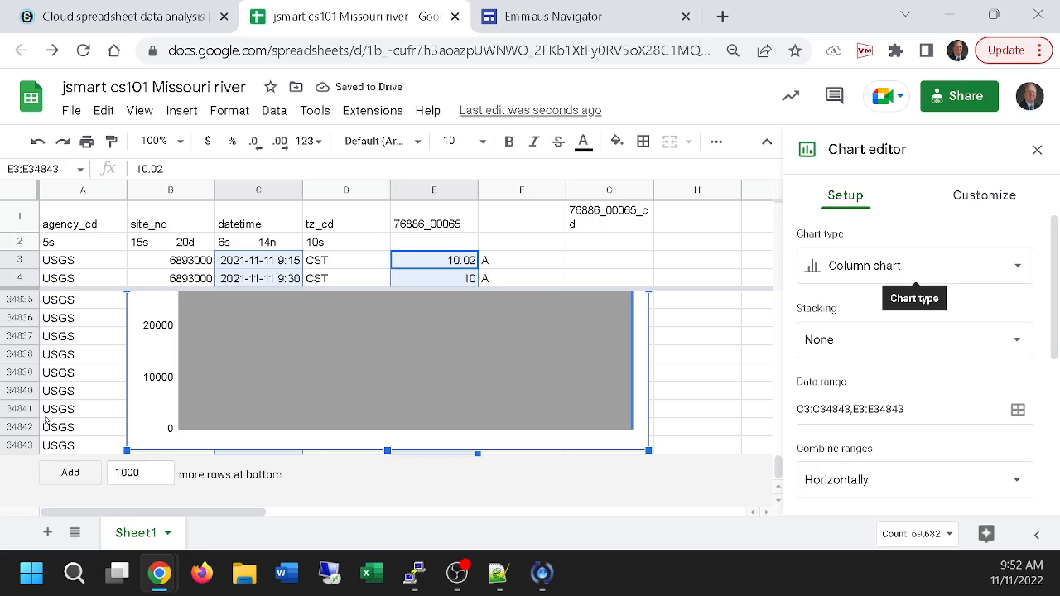
click(867, 265)
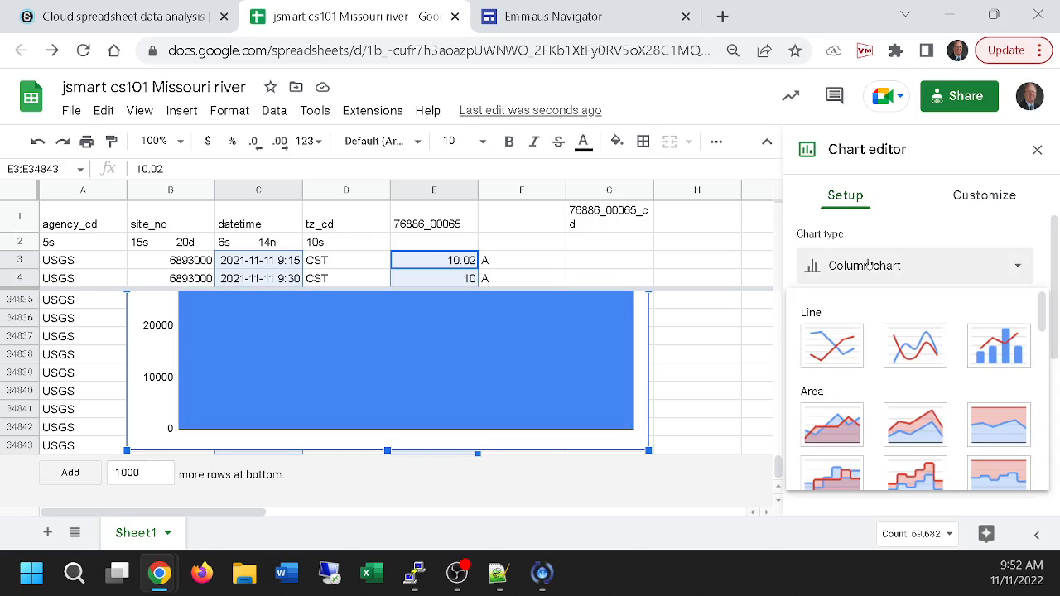
click(830, 345)
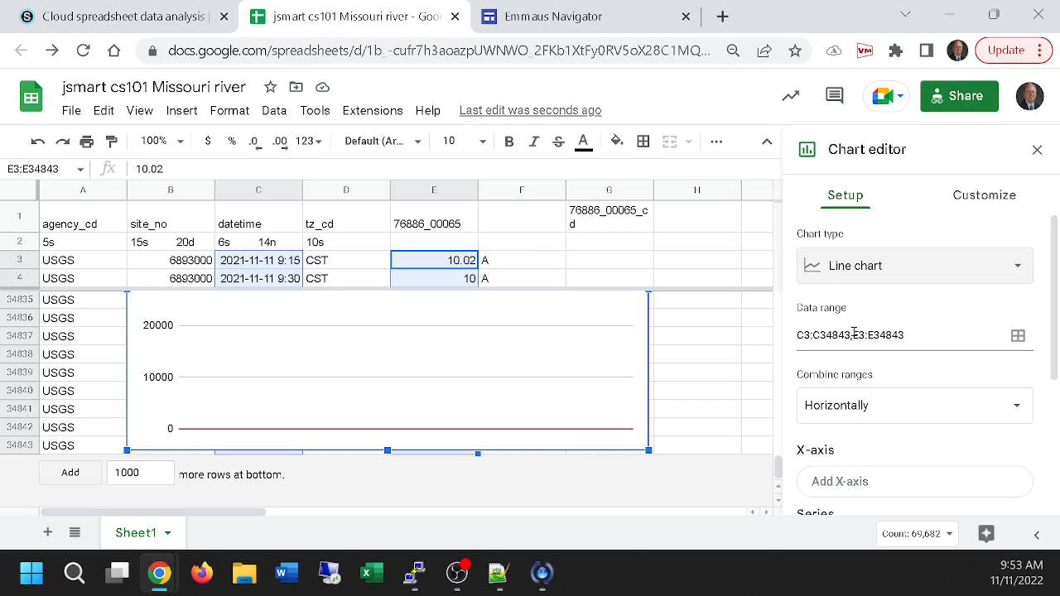
- Remove C3:C34843 from the data range and series so only E3:E34843 is plotted
drag(857, 335, 800, 339)
click(839, 339)
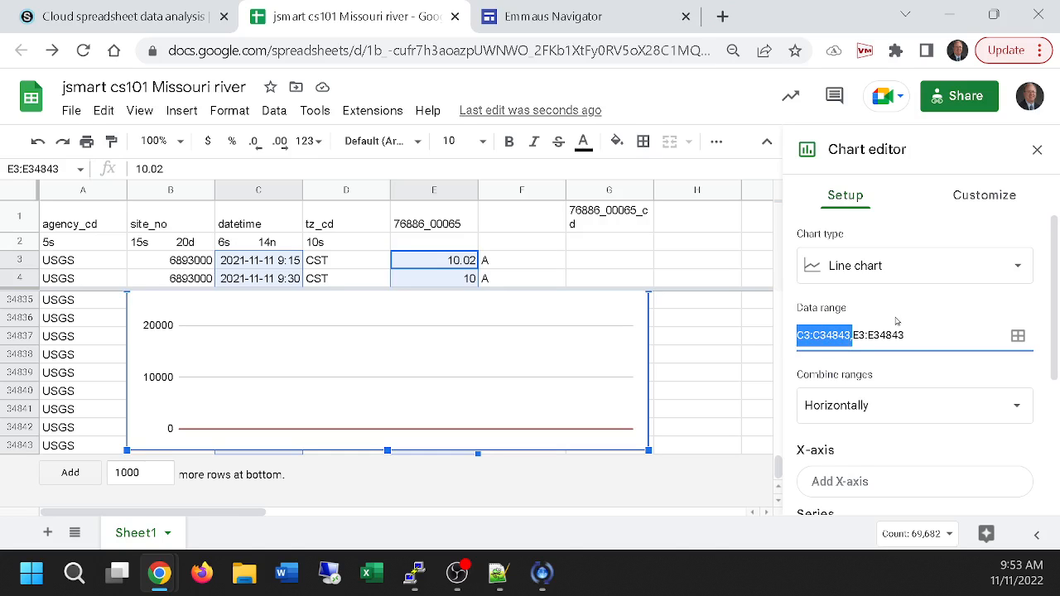
key(BackSpace)
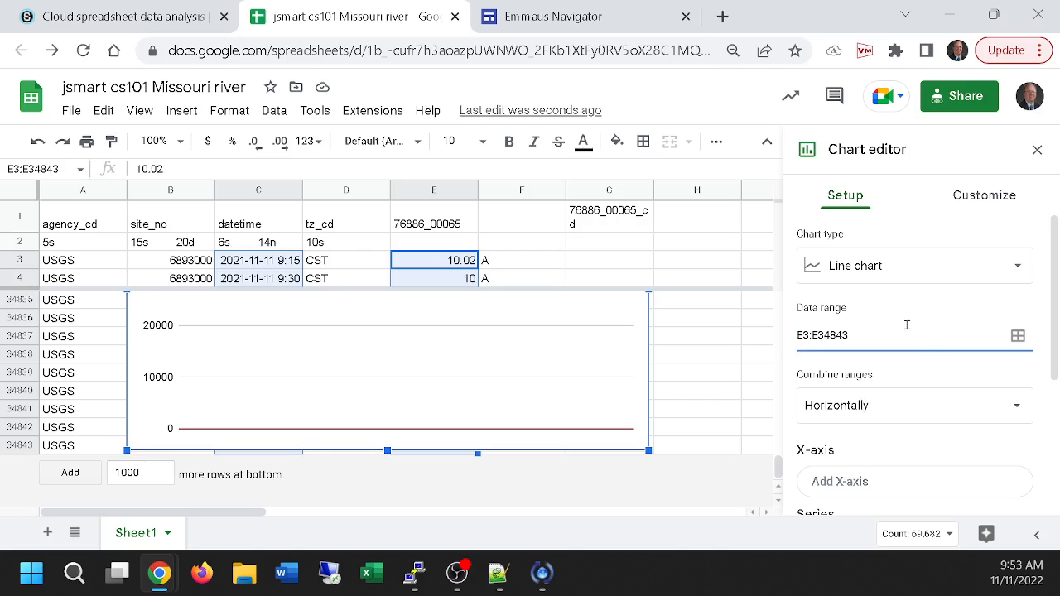
scroll(950, 359, down, 1)
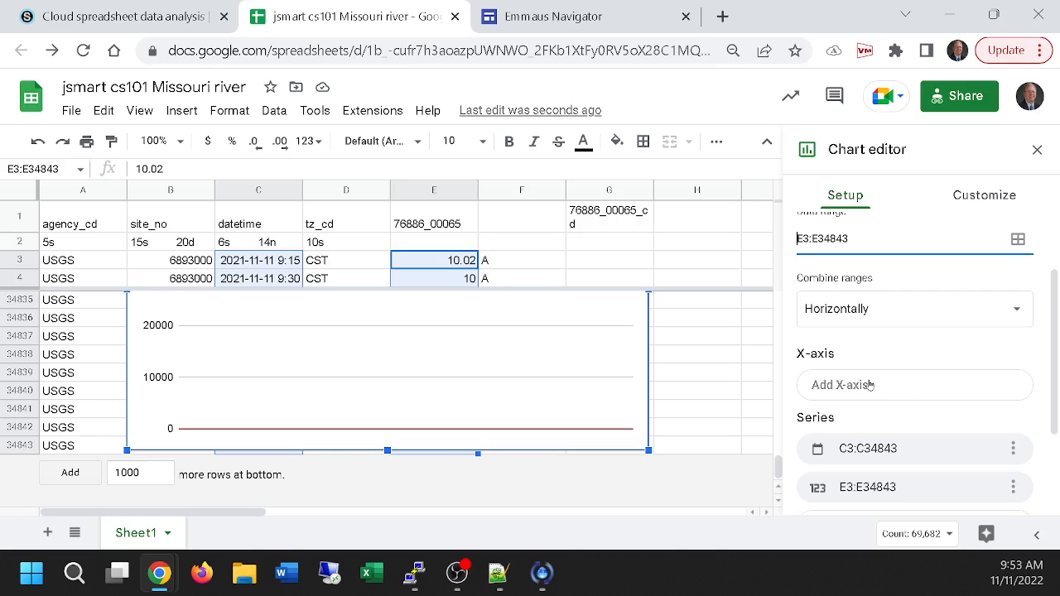
scroll(869, 384, down, 1)
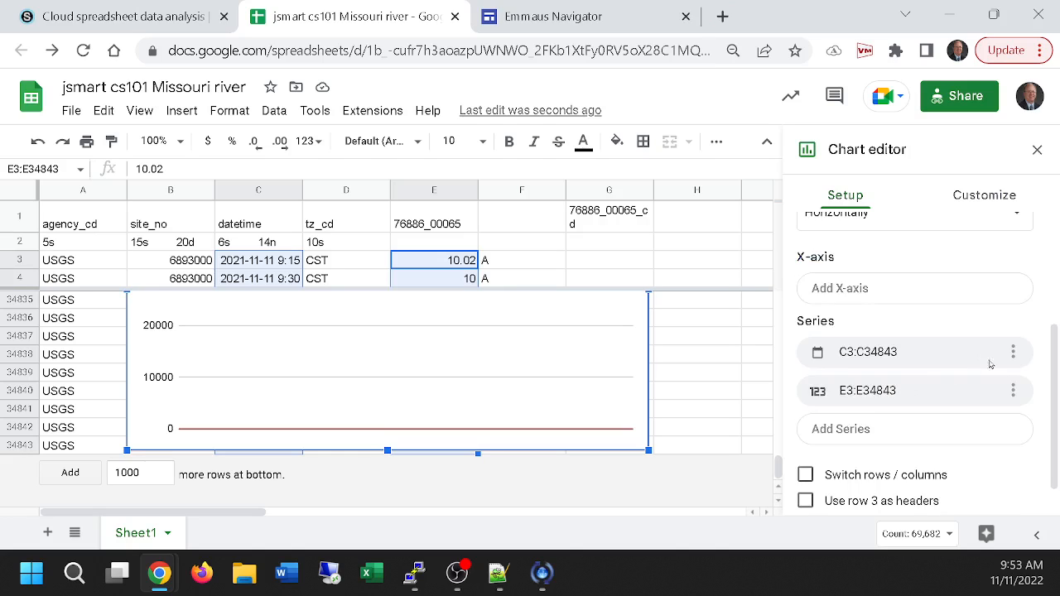
scroll(1000, 378, up, 2)
scroll(1001, 378, down, 2)
click(1011, 352)
click(1011, 352)
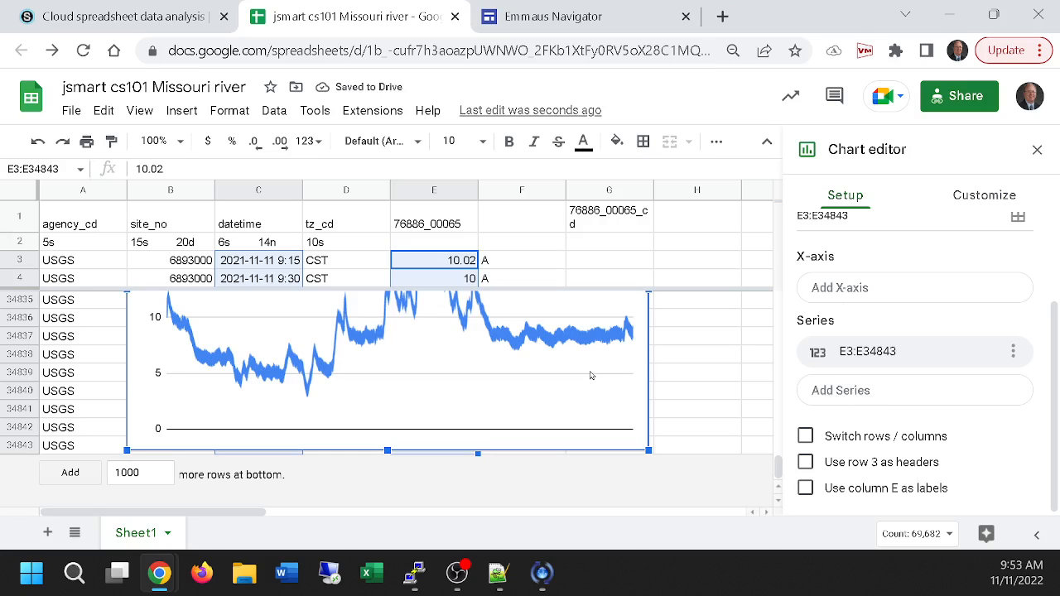
scroll(663, 379, up, 5)
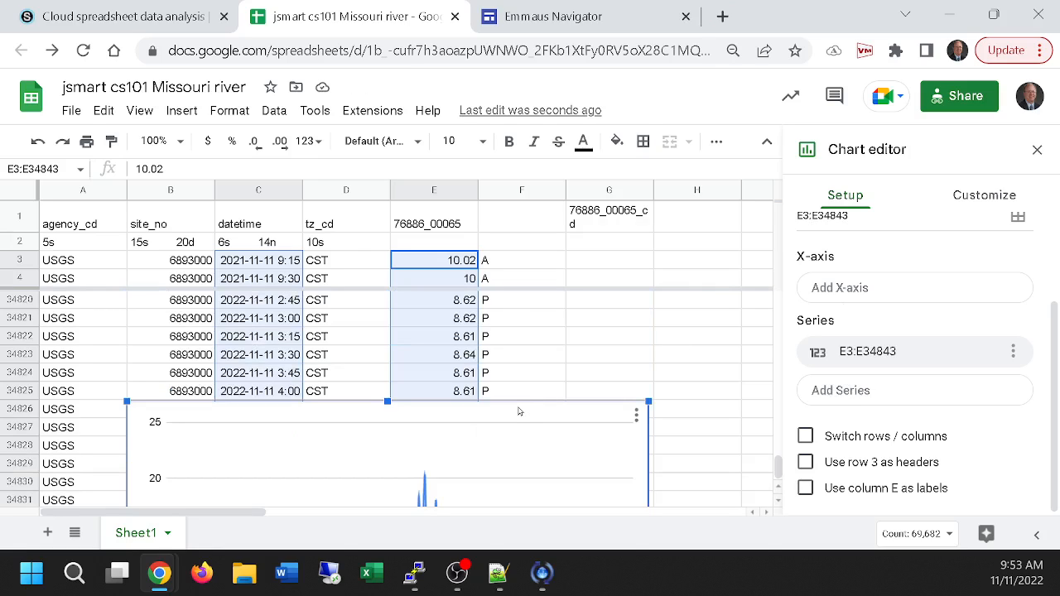
scroll(745, 340, down, 2)
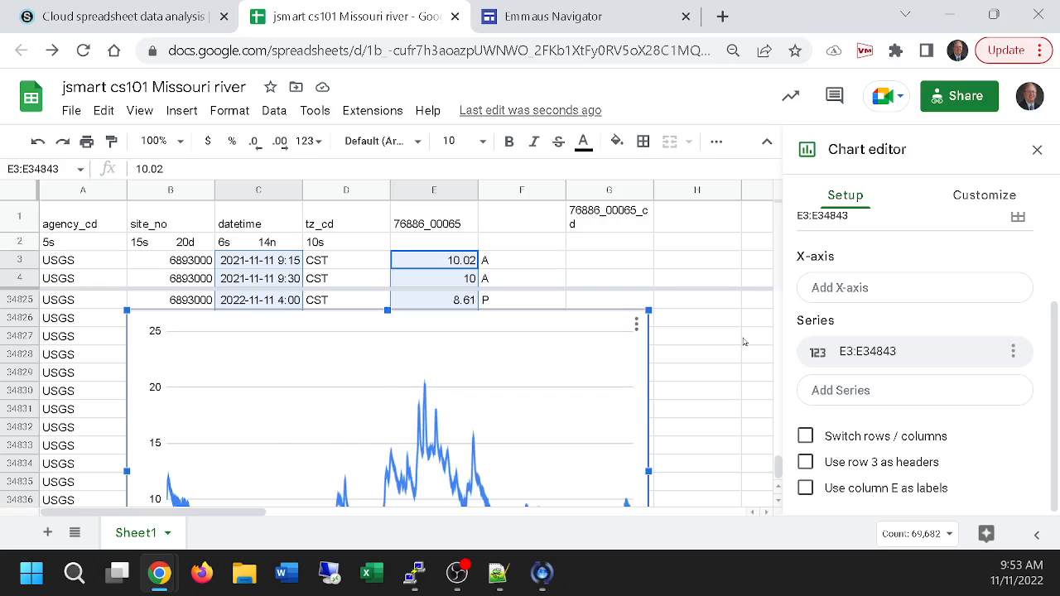
click(636, 324)
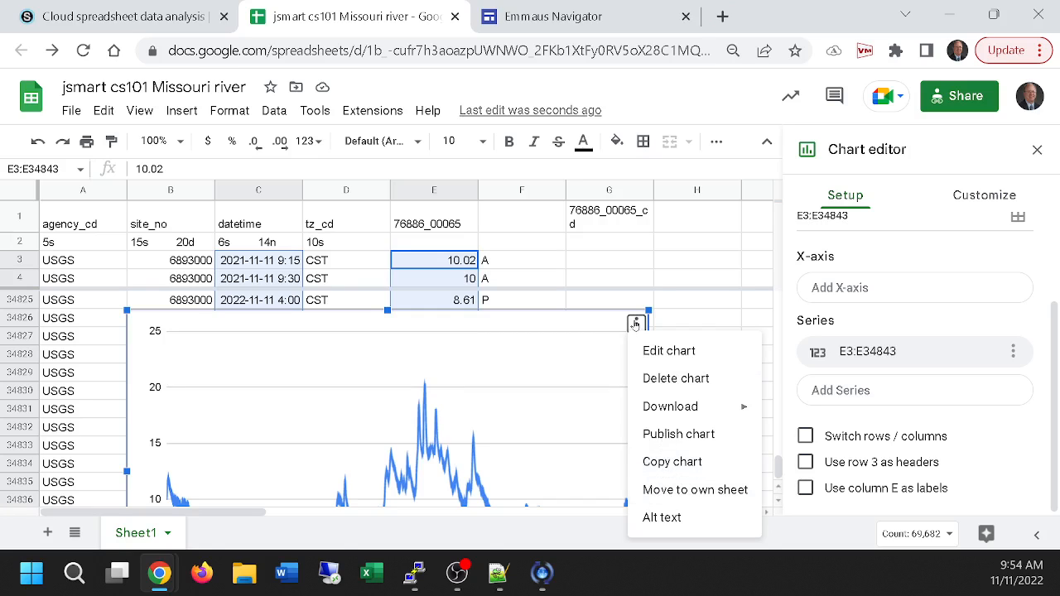
- Move the line chart onto its own Chart1 sheet and reopen its editor there
click(661, 492)
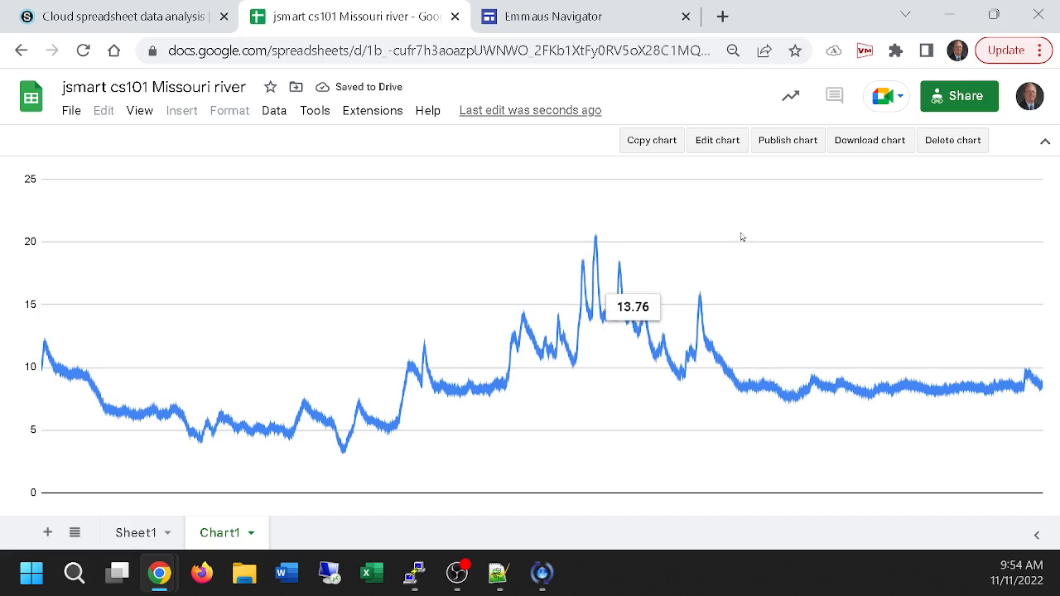
click(708, 142)
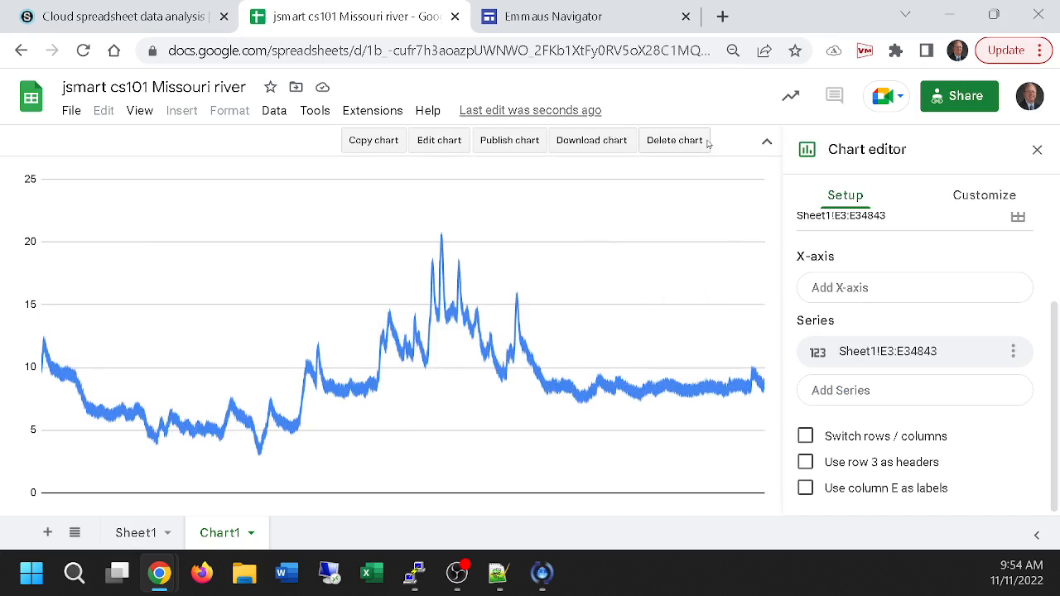
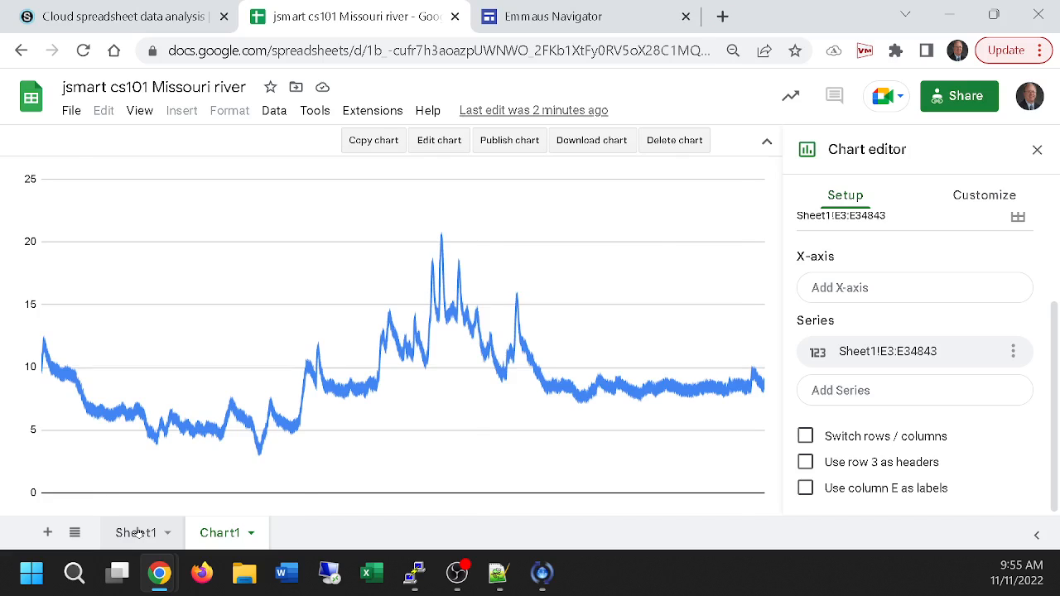
- Glance at the Sheet1 data, then return to Chart1 and open the chart editor
click(137, 533)
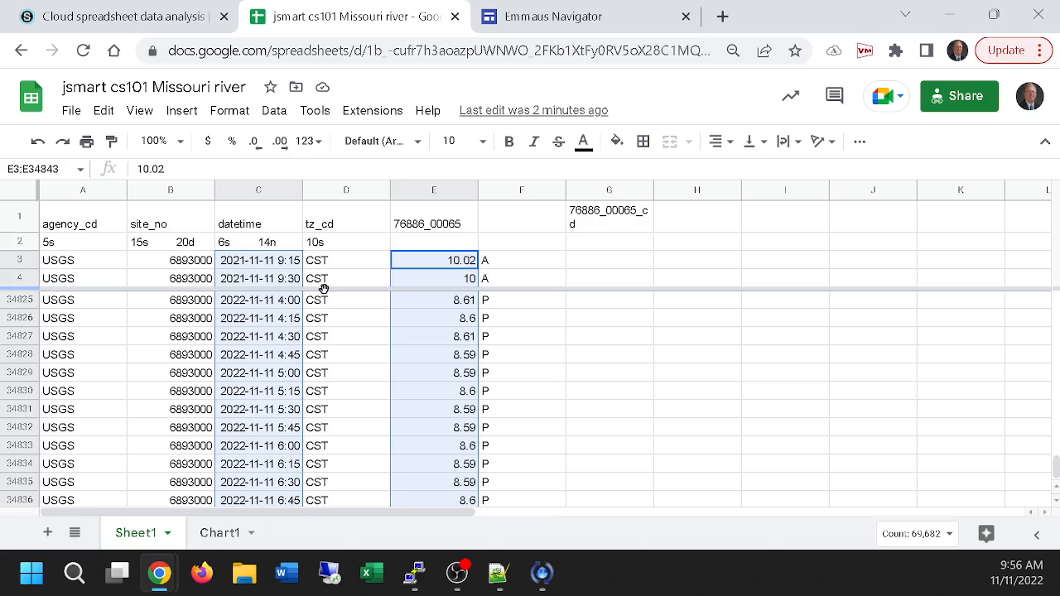
click(222, 533)
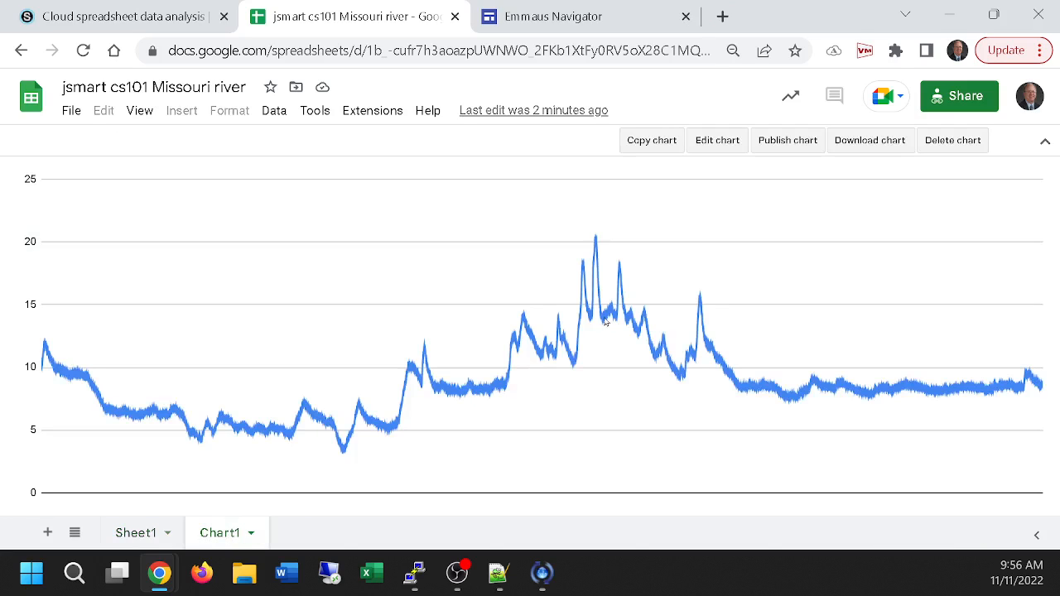
click(717, 141)
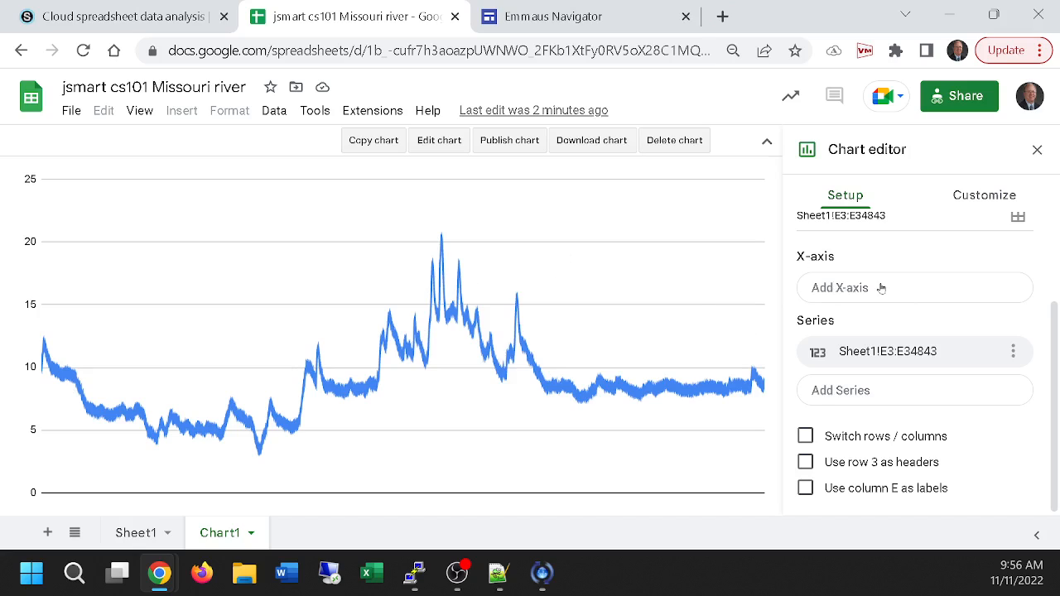
- Keep the chart type as Line chart and list the X-axis range choices
scroll(880, 285, up, 2)
scroll(880, 286, down, 2)
scroll(855, 292, up, 2)
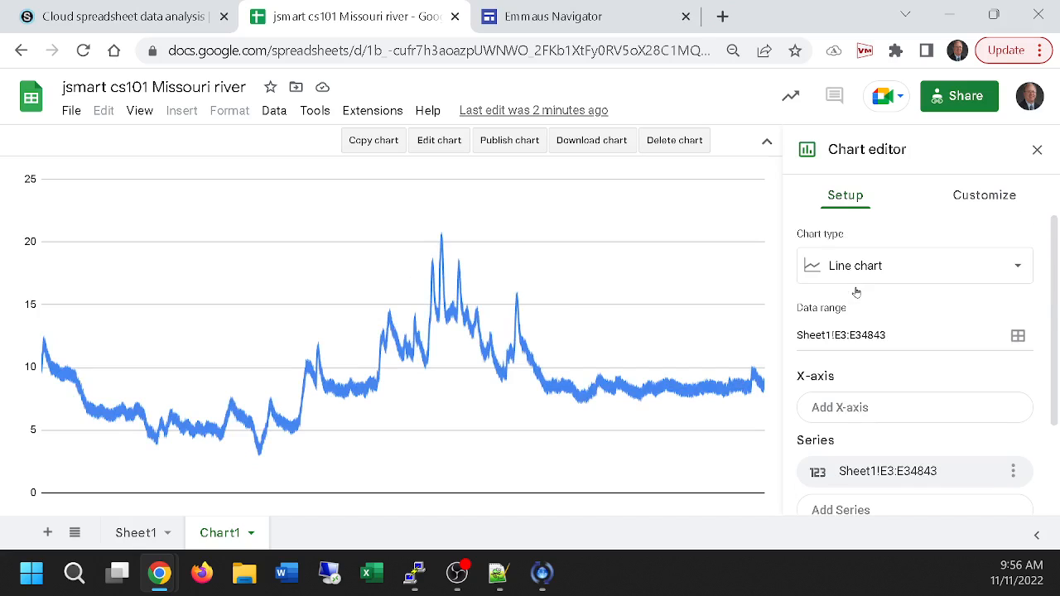
click(876, 266)
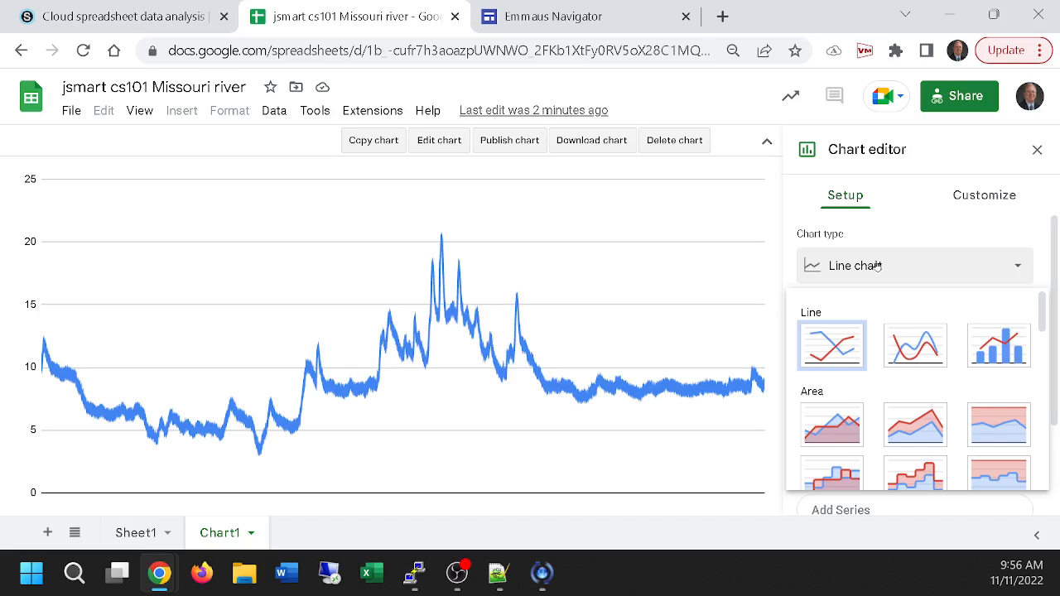
click(917, 226)
scroll(899, 329, down, 2)
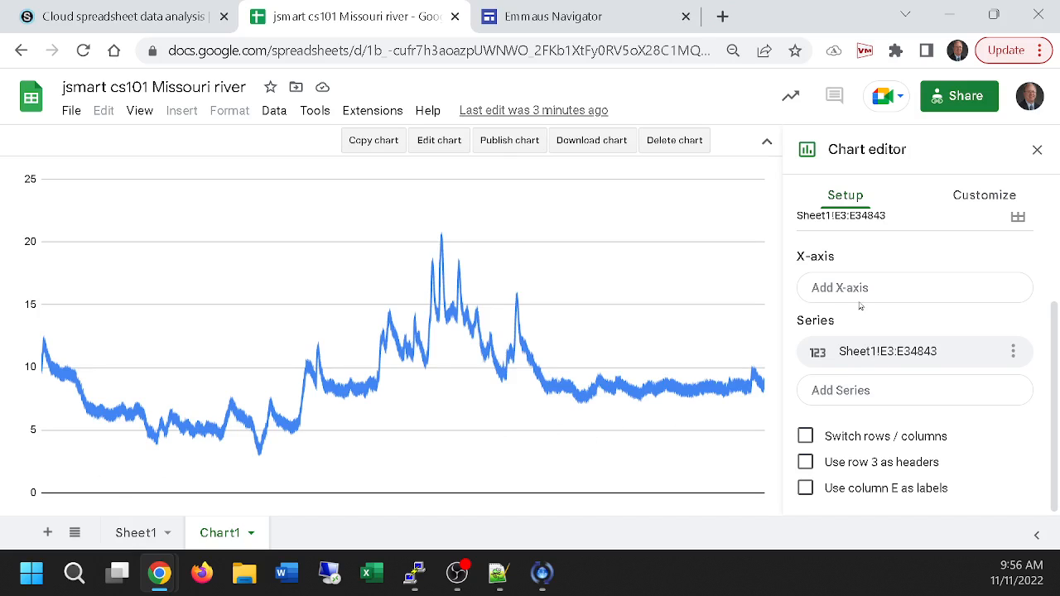
click(853, 291)
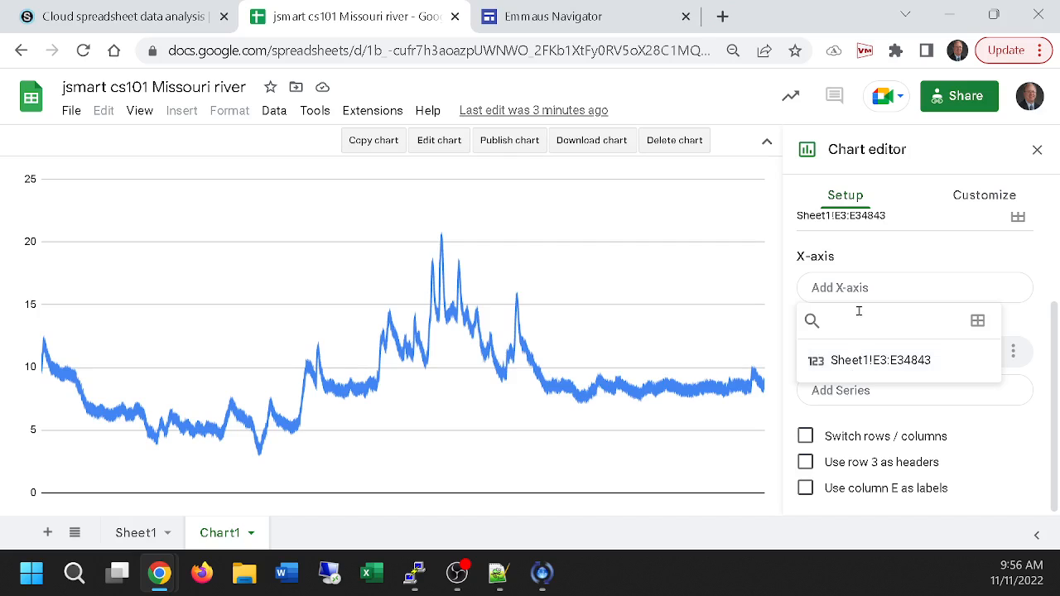
- Enter sheet1!c3:c34843 as the X-axis data range
click(978, 321)
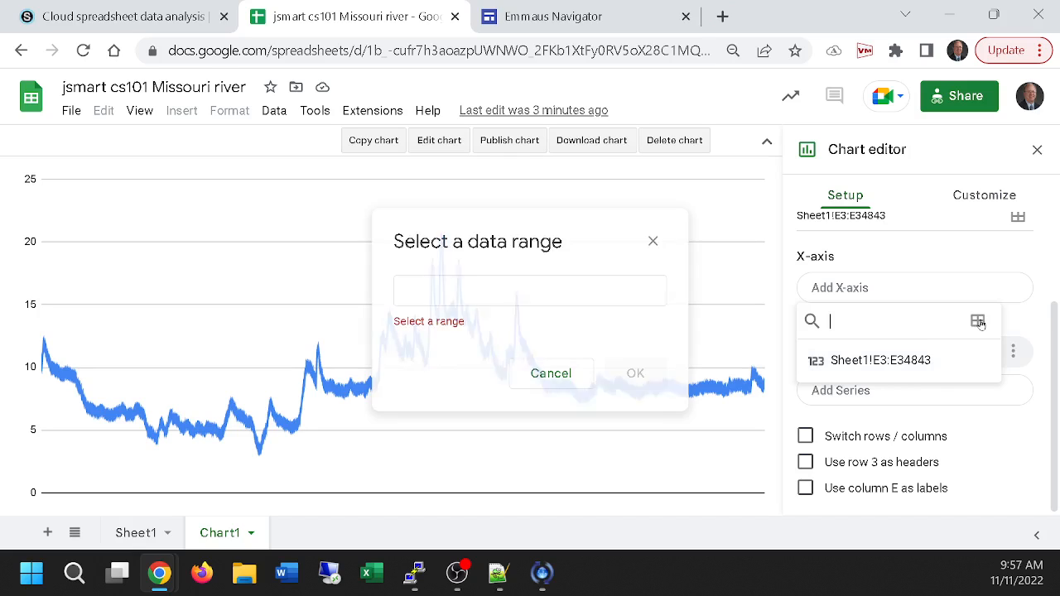
click(433, 290)
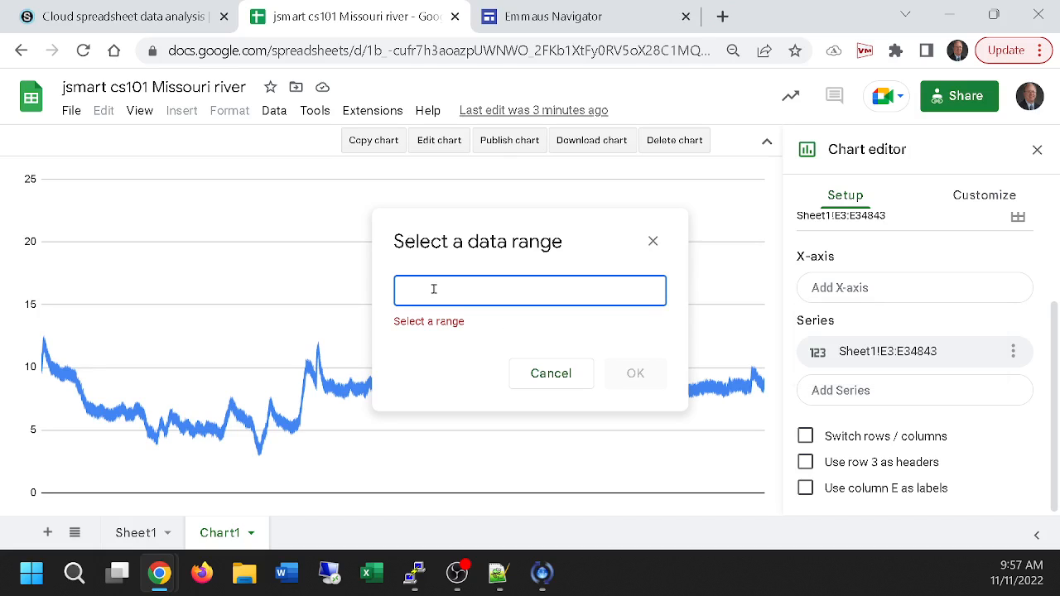
text(sheet)
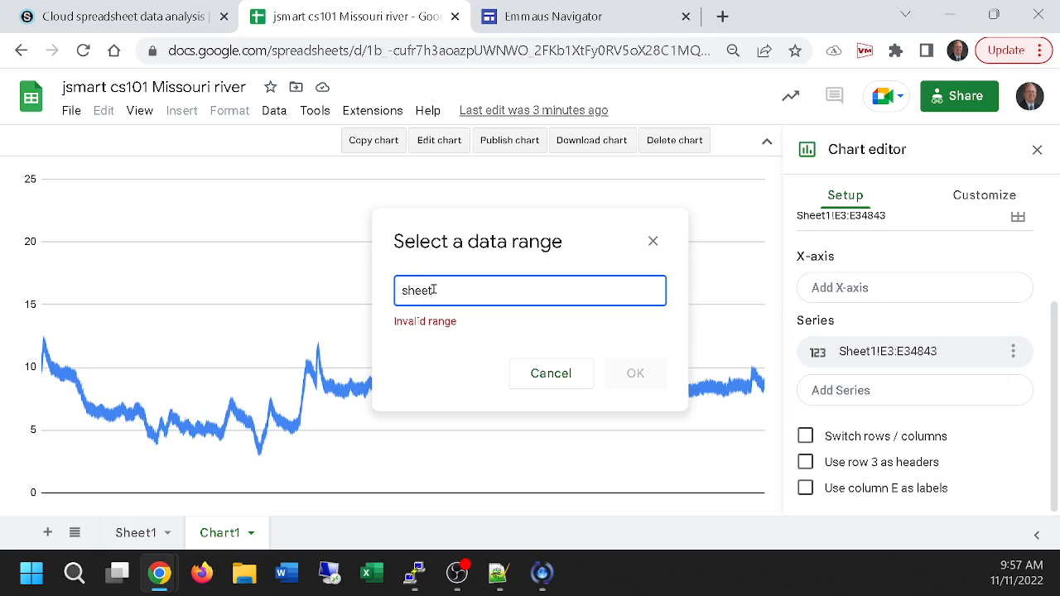
text(1!)
text(c3:c)
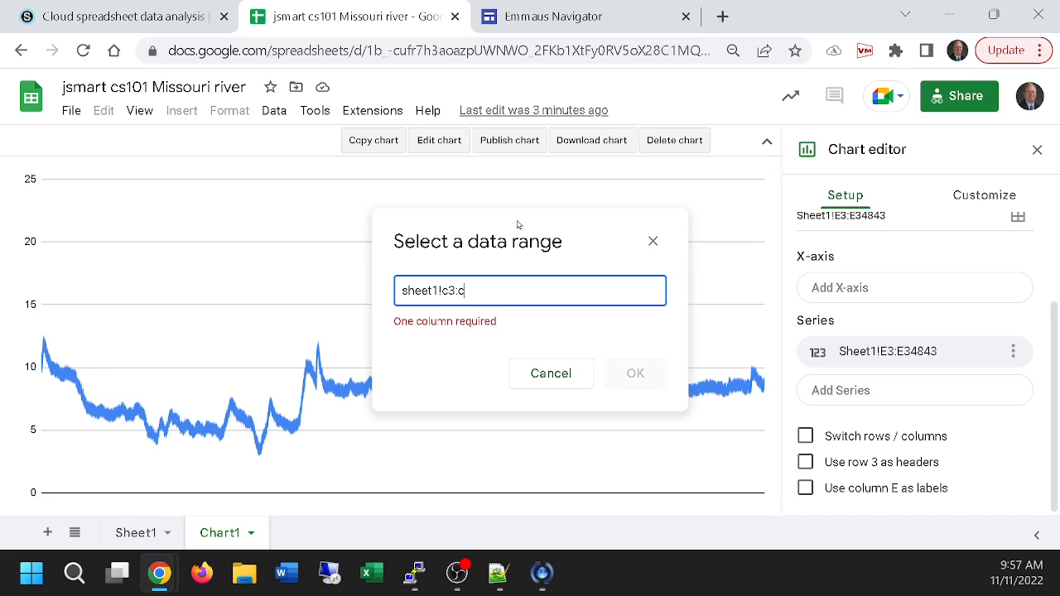
text(34843)
- Capitalize the range to Sheet1!C3:C34843 and confirm it as the X-axis
double_click(449, 290)
key(Left)
key(Delete)
text(C)
key(BackSpace)
text(C)
click(406, 291)
key(BackSpace)
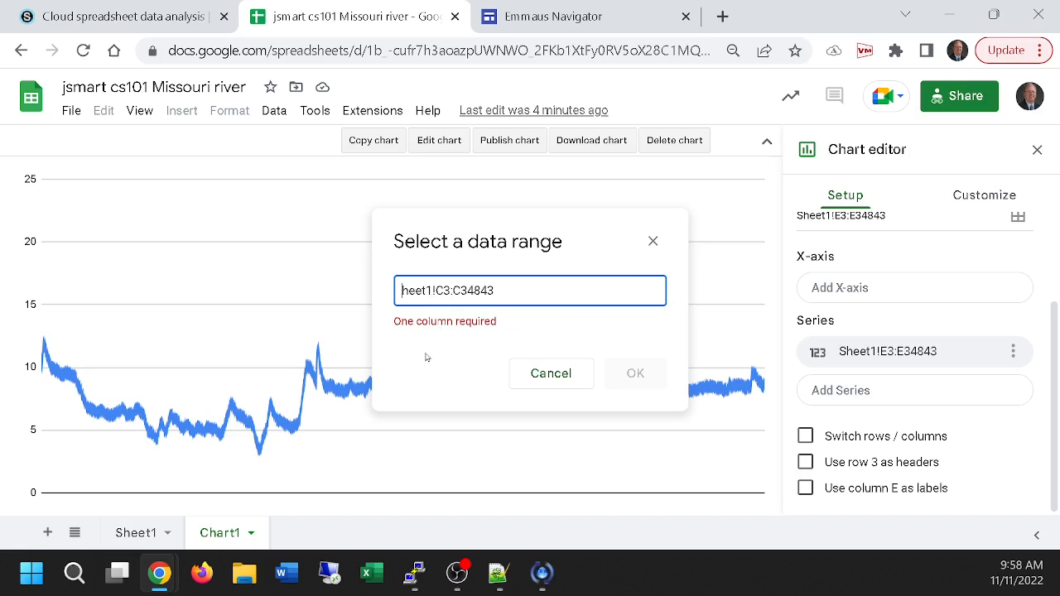
text(S)
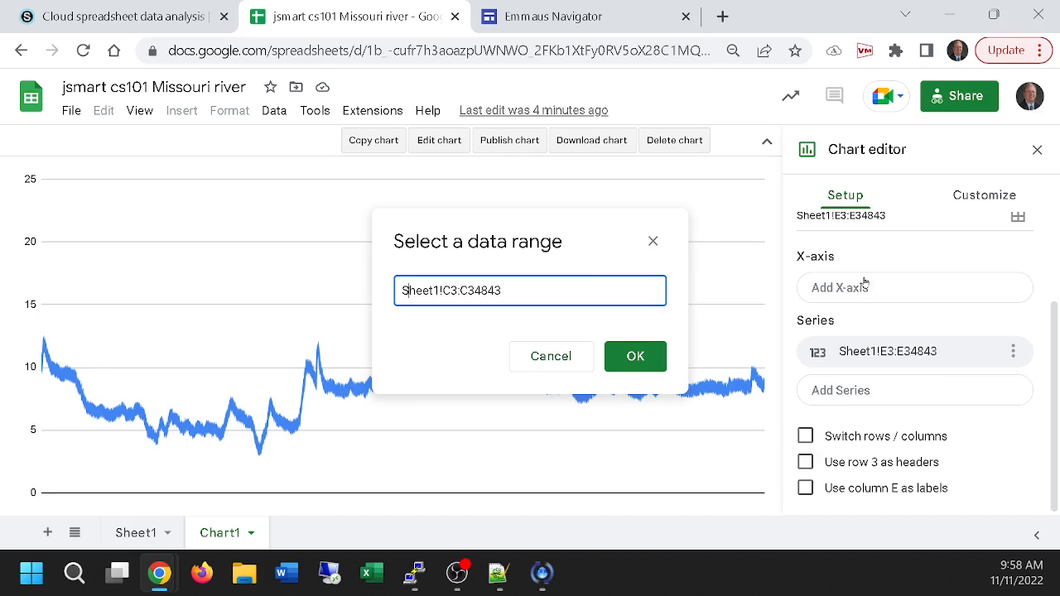
click(641, 356)
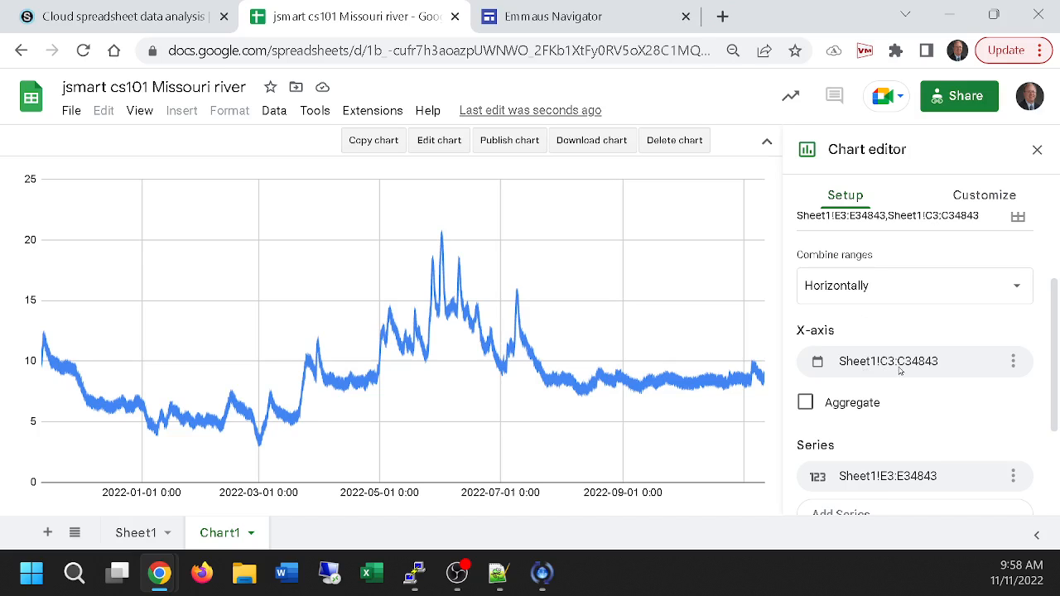
- Remove the column C date range from the X-axis, leaving the E3:E34843 series alone
click(1013, 364)
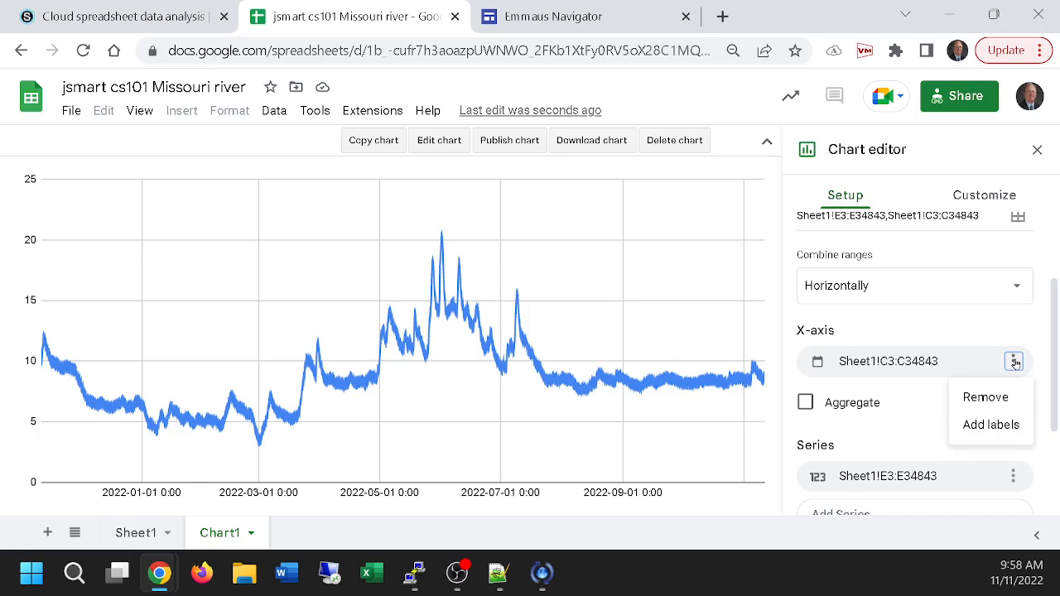
click(986, 397)
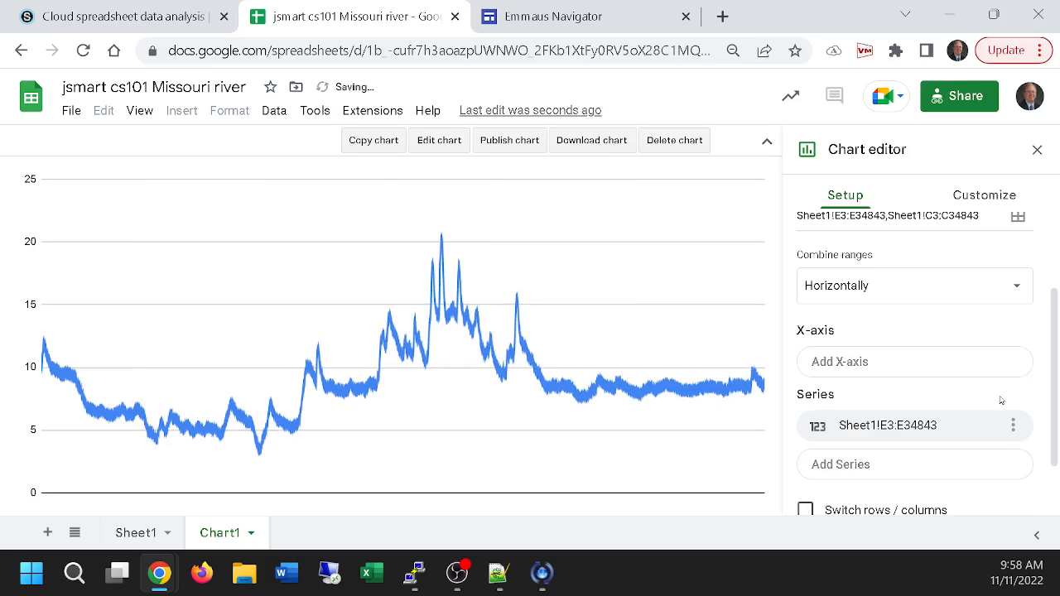
click(842, 363)
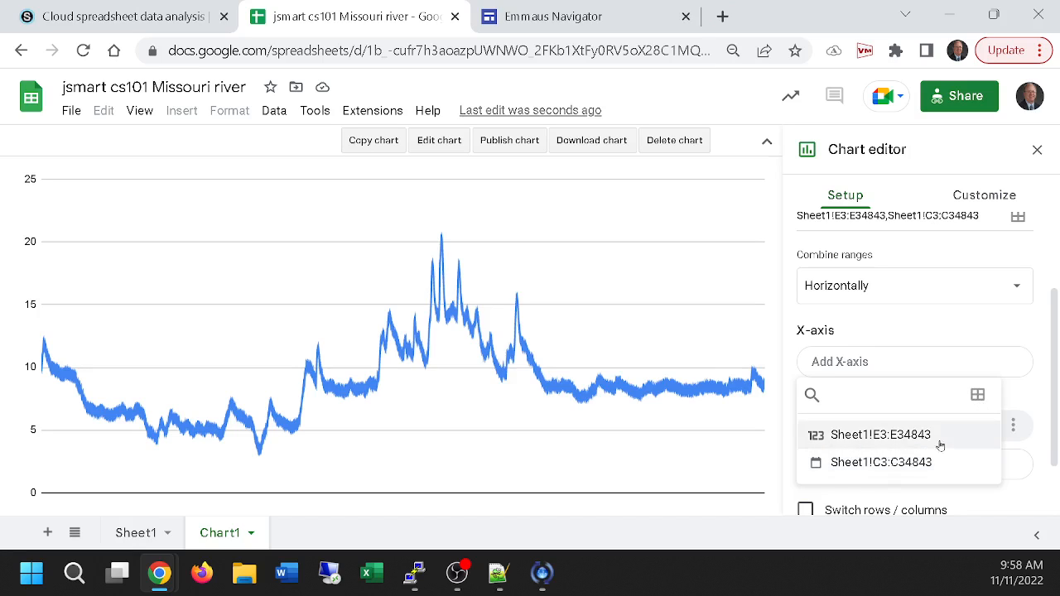
click(977, 397)
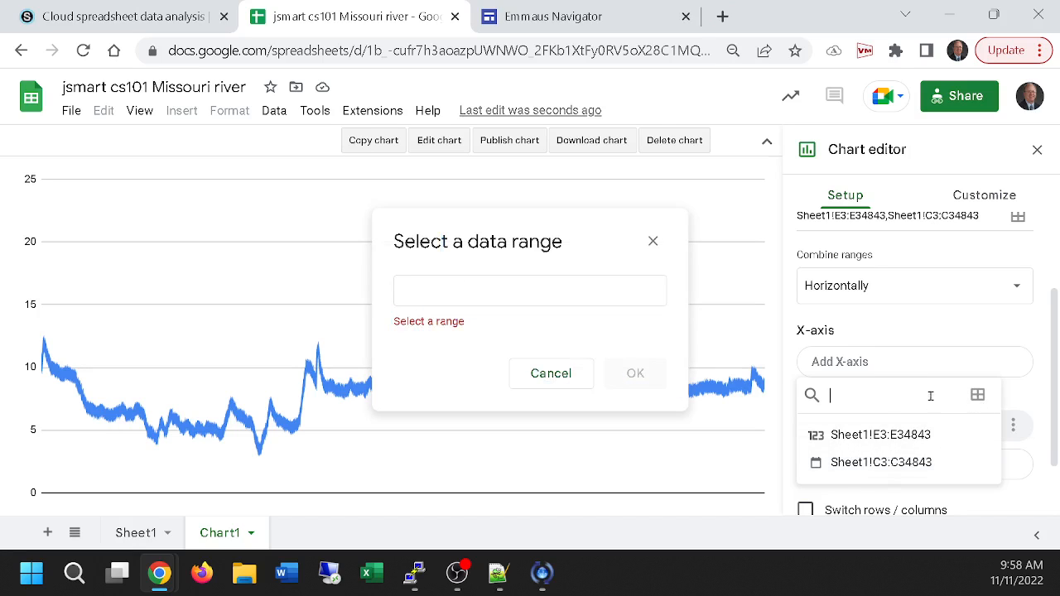
click(460, 291)
text(Sheet1)
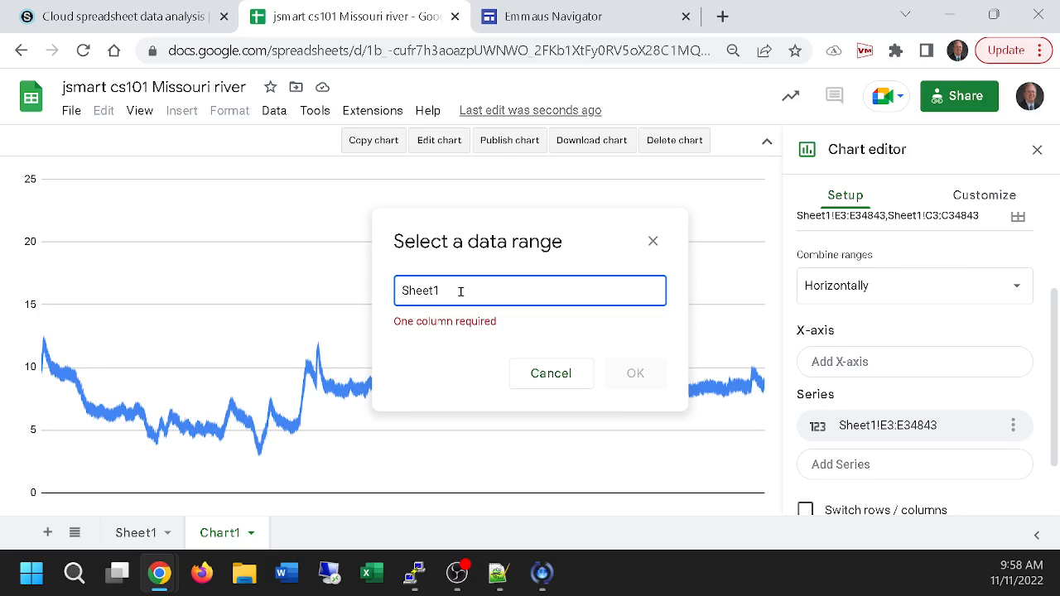
text(!C#)
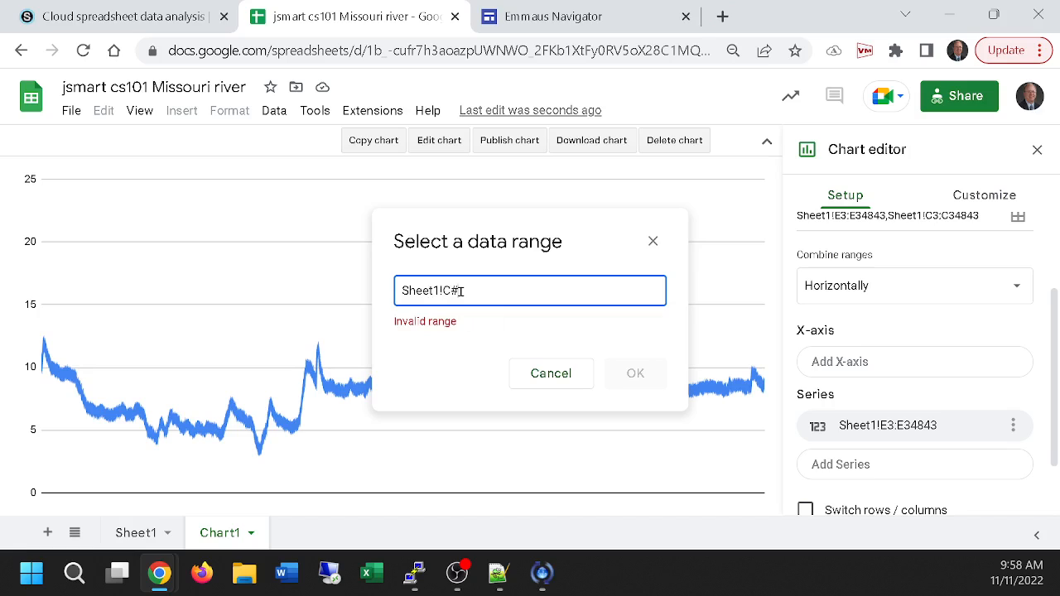
key(BackSpace)
text(3)
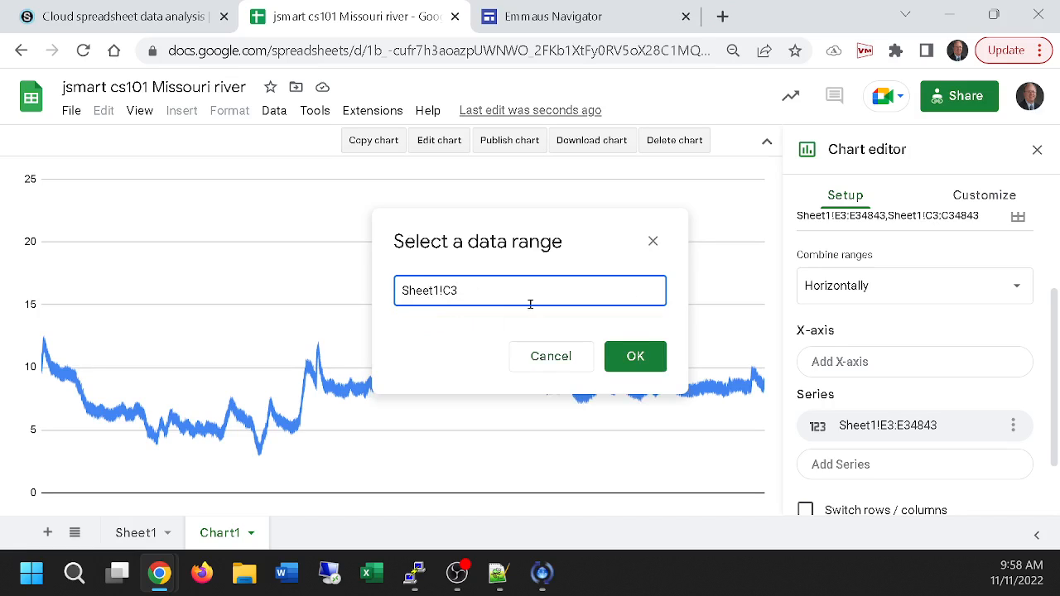
click(653, 241)
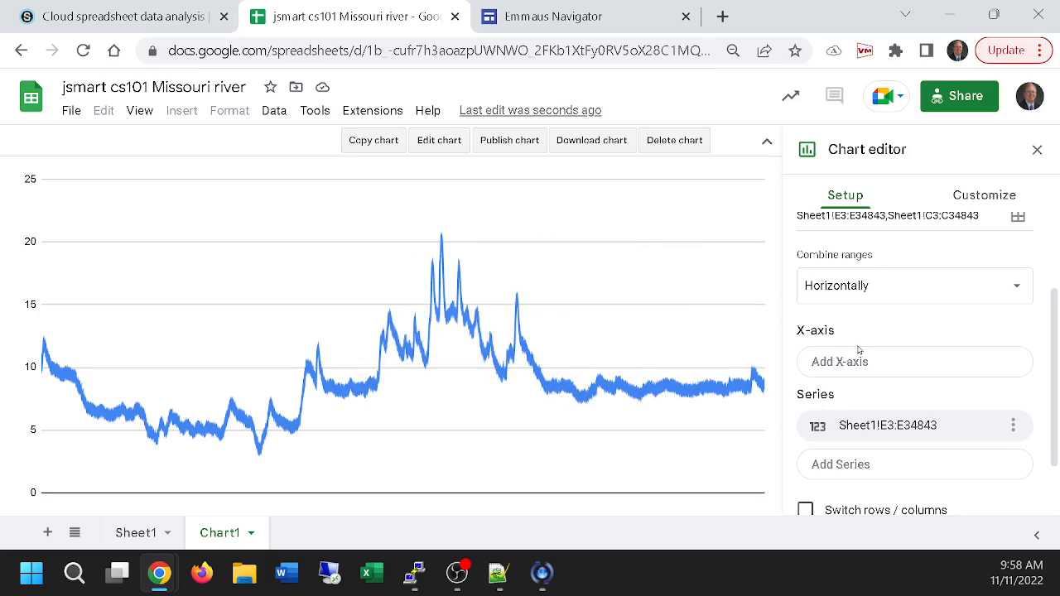
click(943, 364)
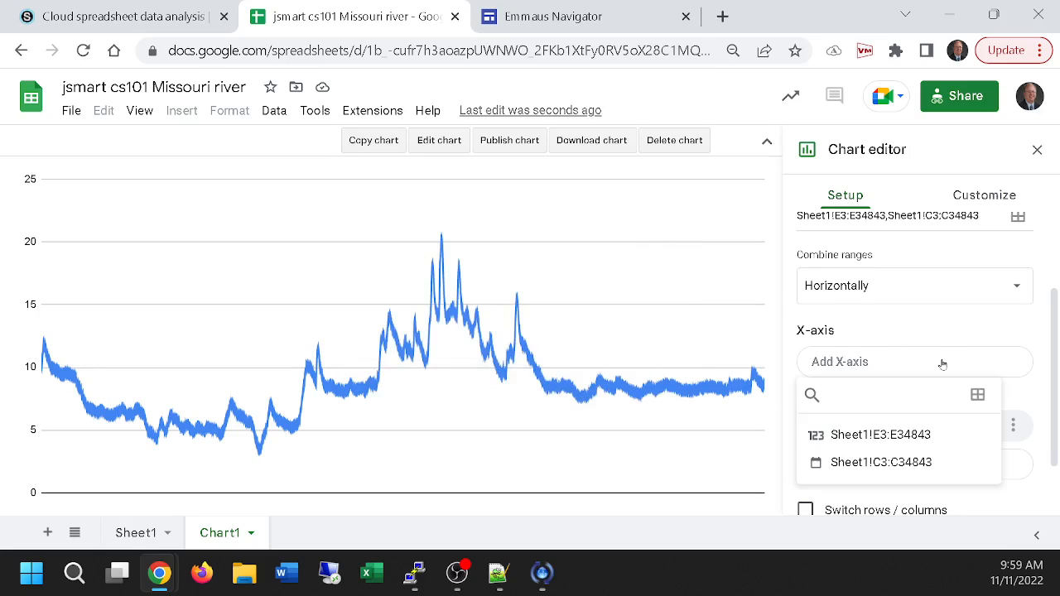
- Reassign Sheet1!C3:C34843 as the X-axis so dates from 2022-01-01 label it
click(977, 398)
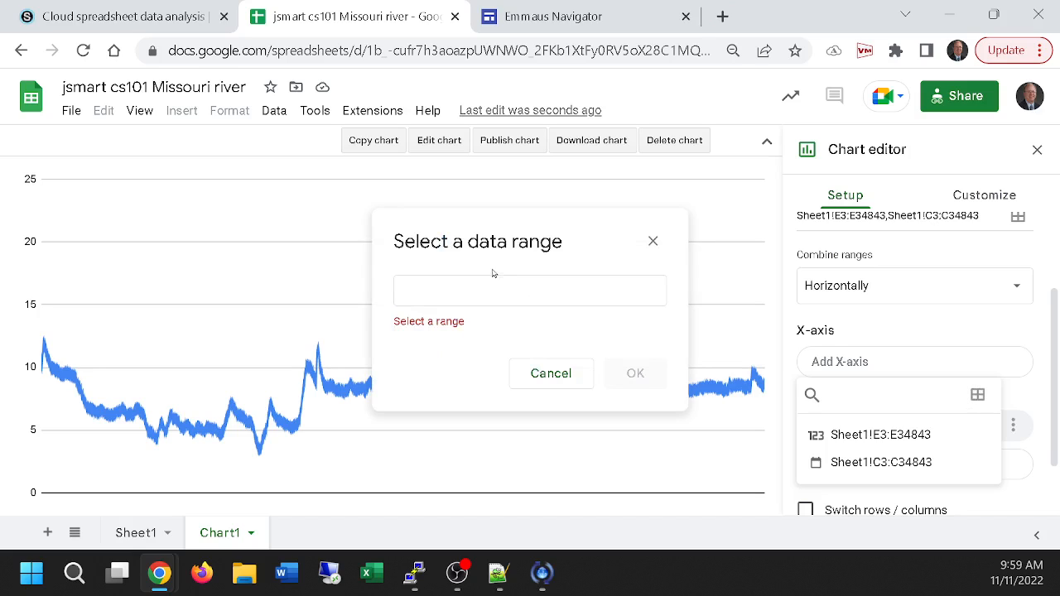
click(456, 281)
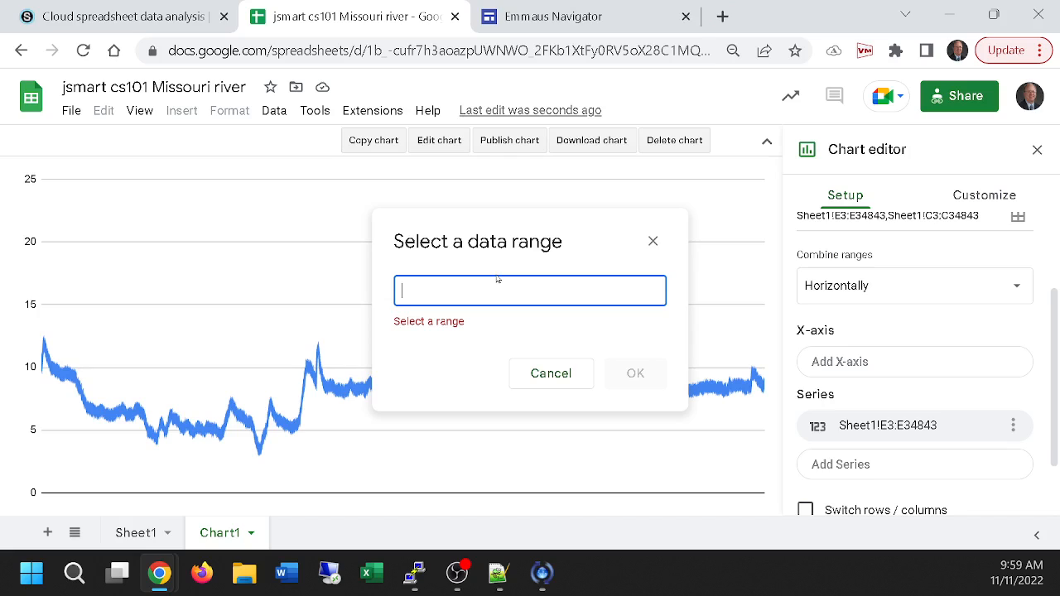
text(Sheet21)
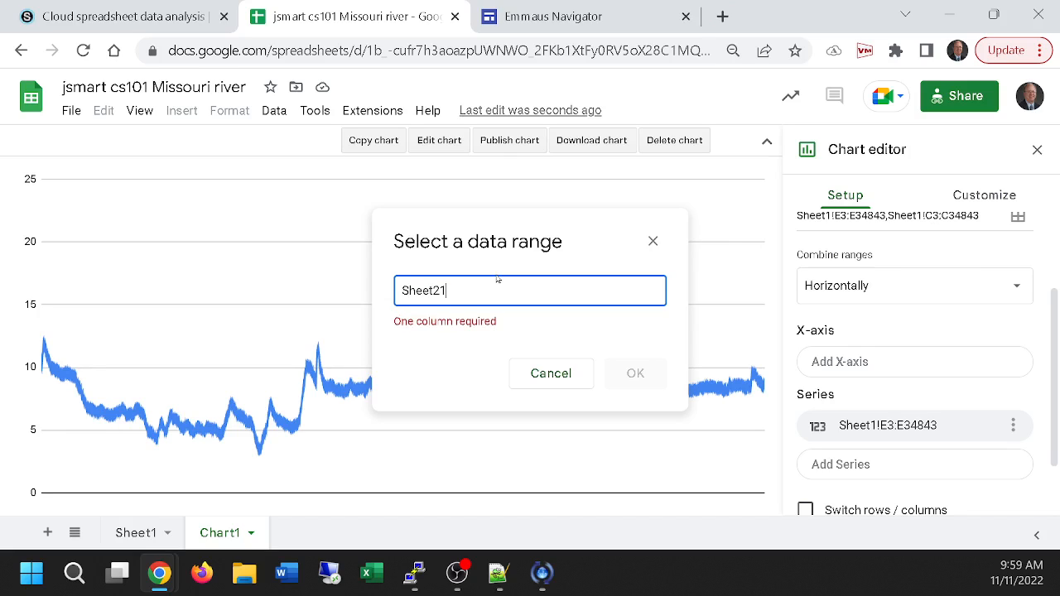
key(BackSpace)
key(BackSpace)
text(1!)
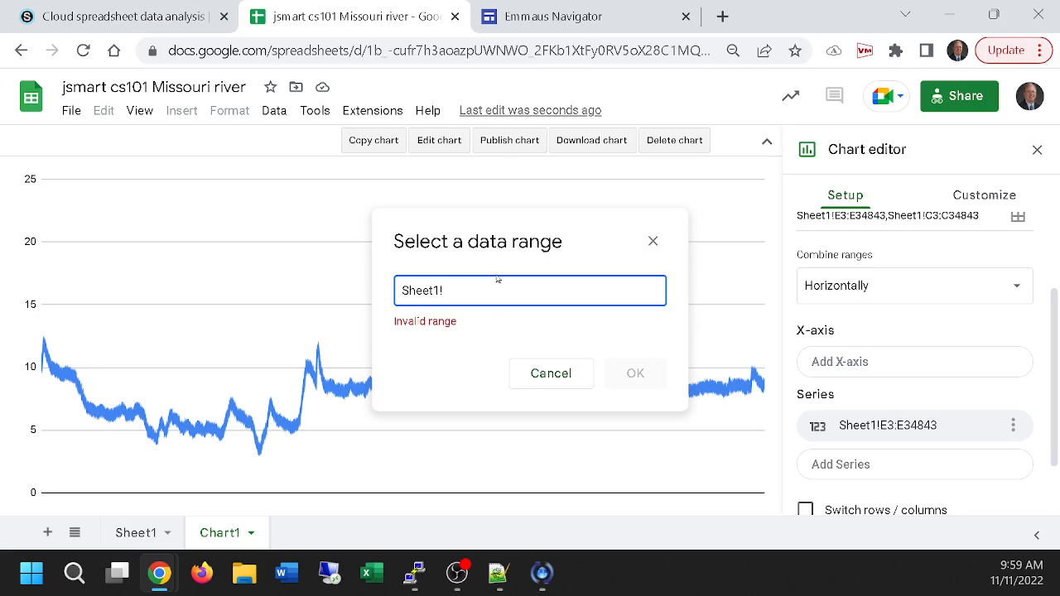
text(C3:)
text(C)
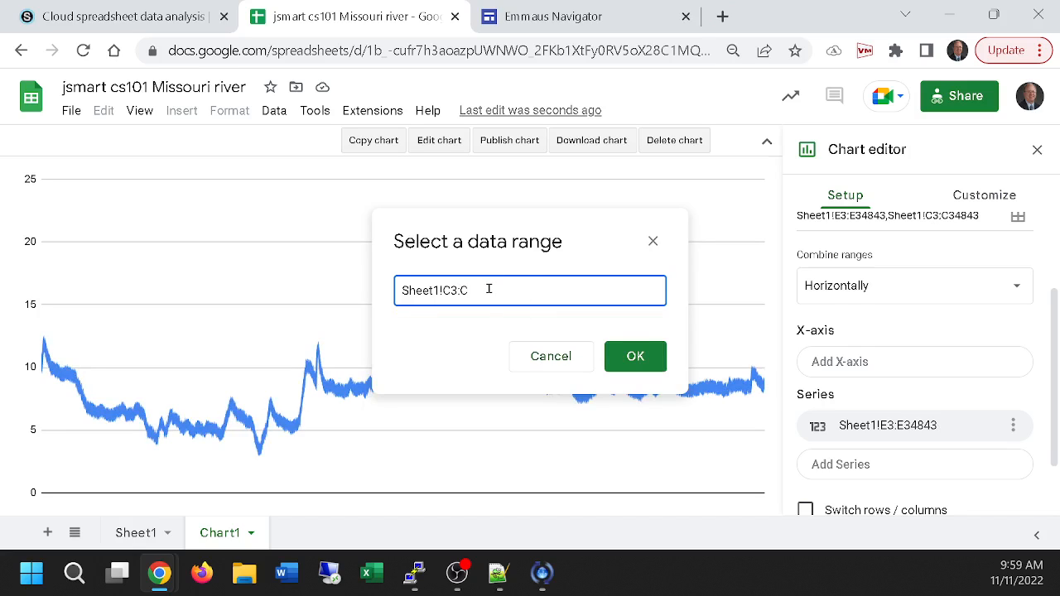
text(34843)
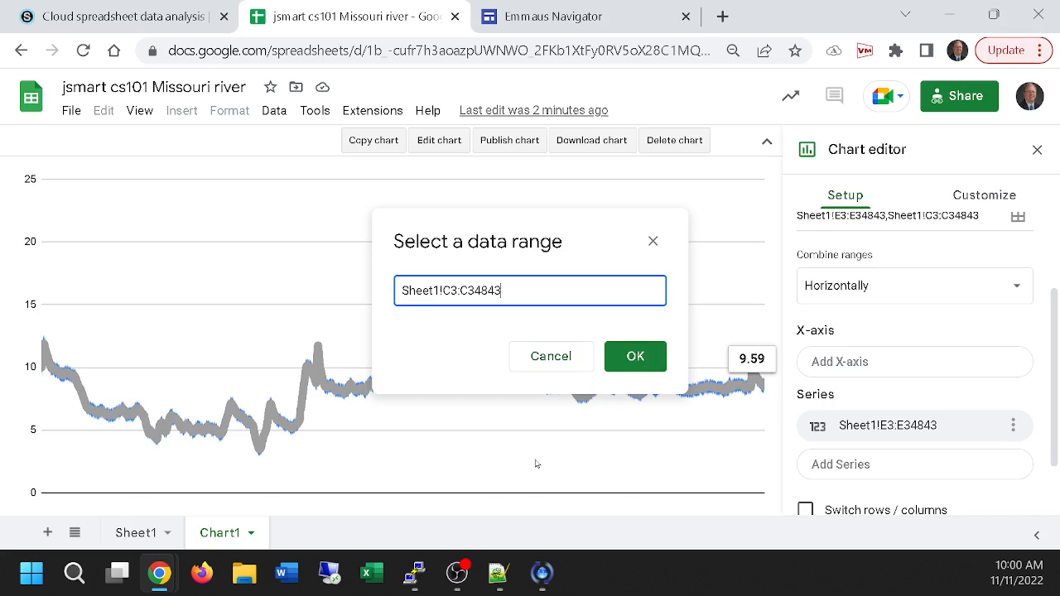
key(Return)
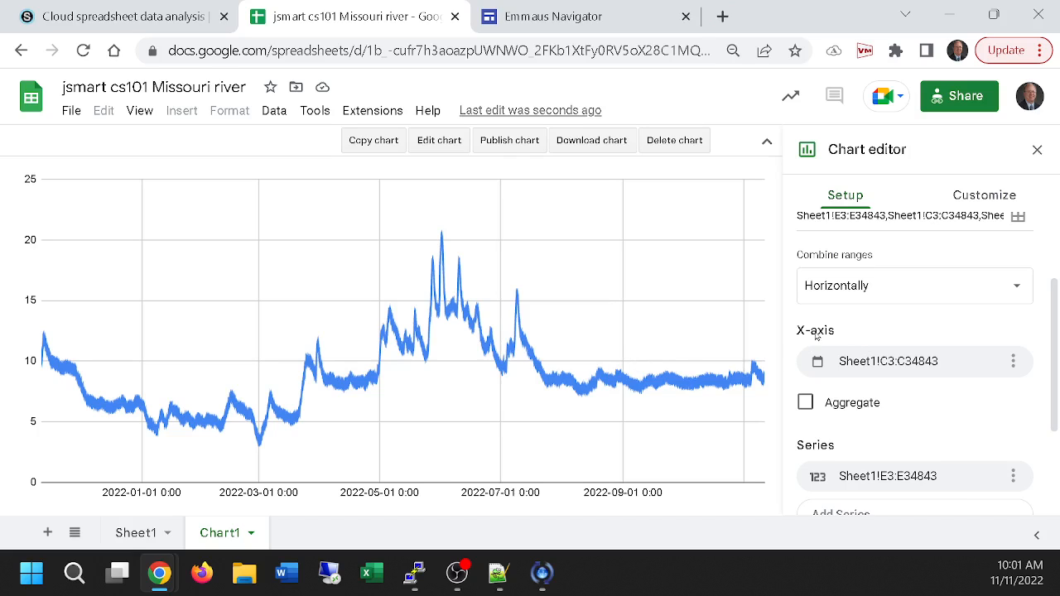
scroll(836, 328, up, 1)
scroll(911, 332, down, 3)
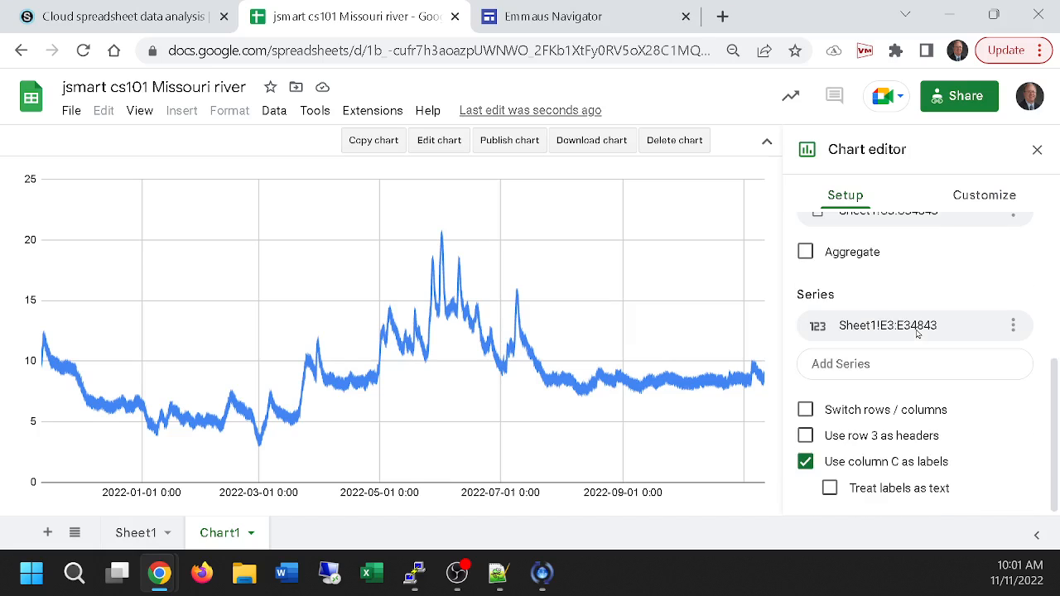
scroll(917, 356, up, 3)
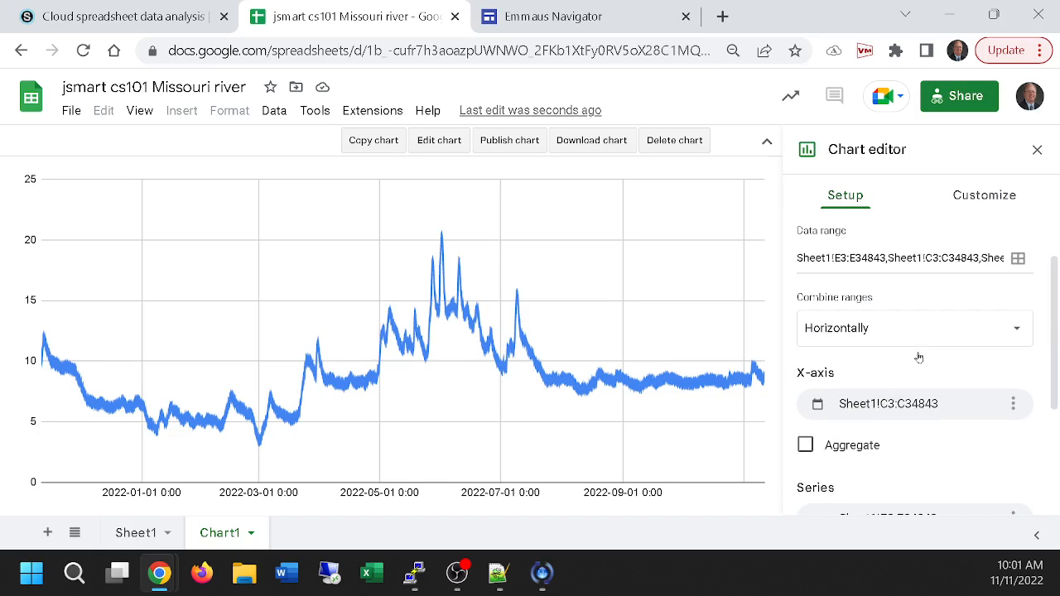
scroll(921, 360, down, 3)
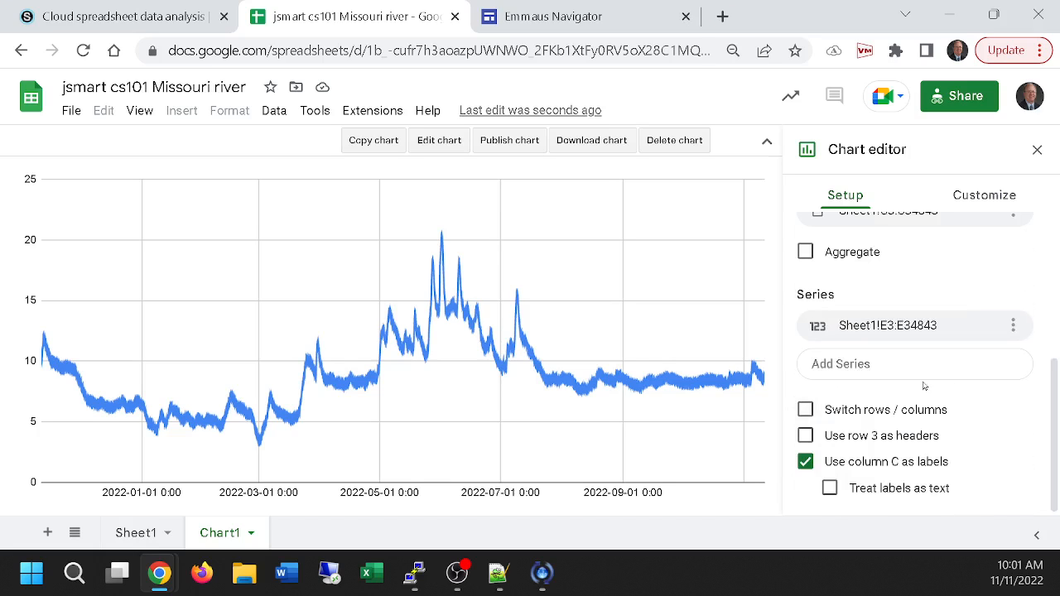
scroll(925, 377, up, 3)
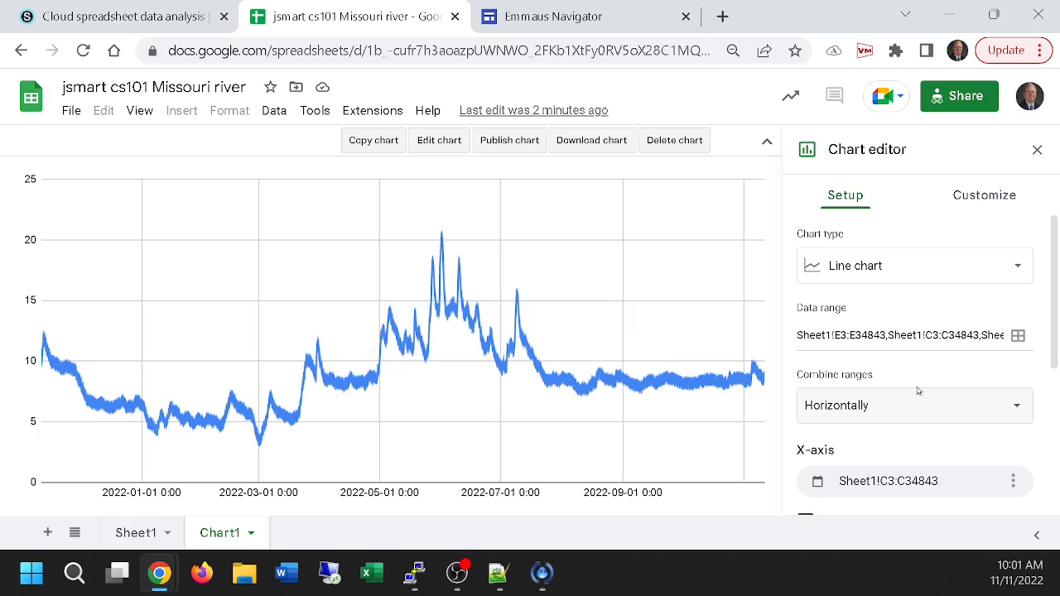
- Type 'Missouri River Gauge Data 2021-2022' as the chart title text
click(989, 197)
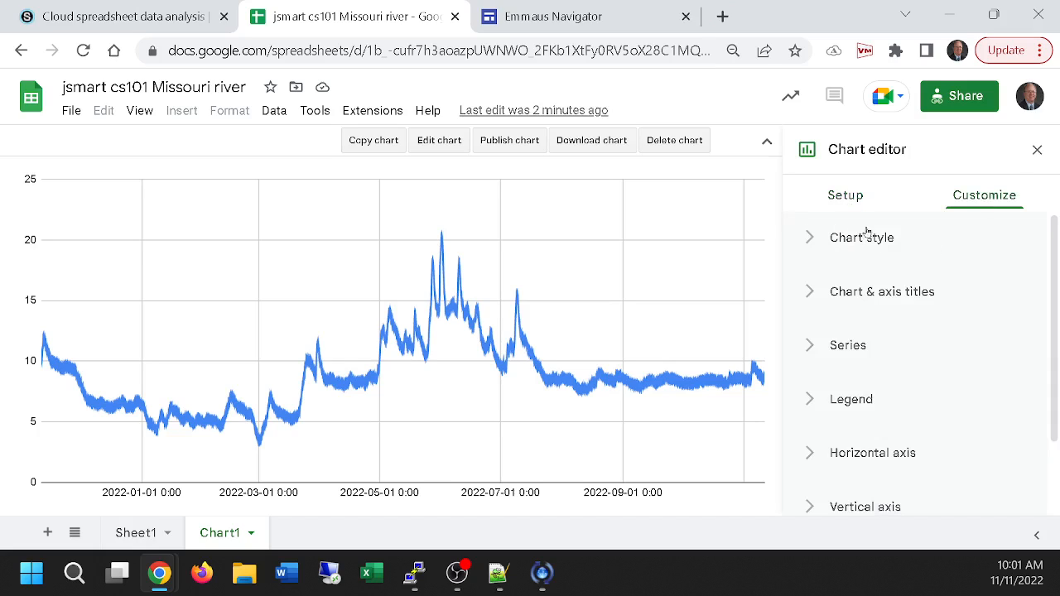
click(872, 294)
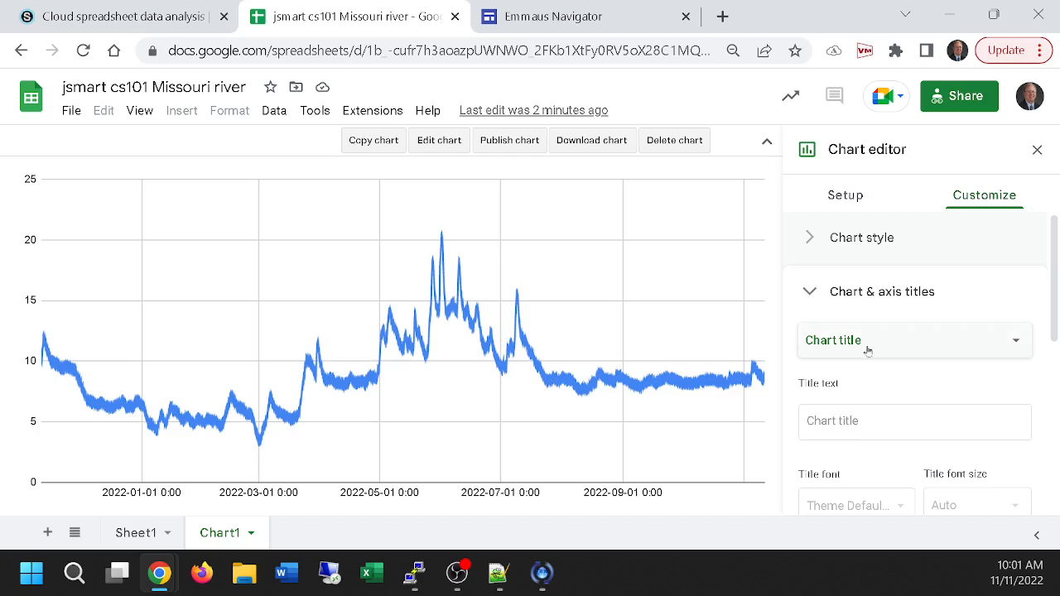
click(857, 418)
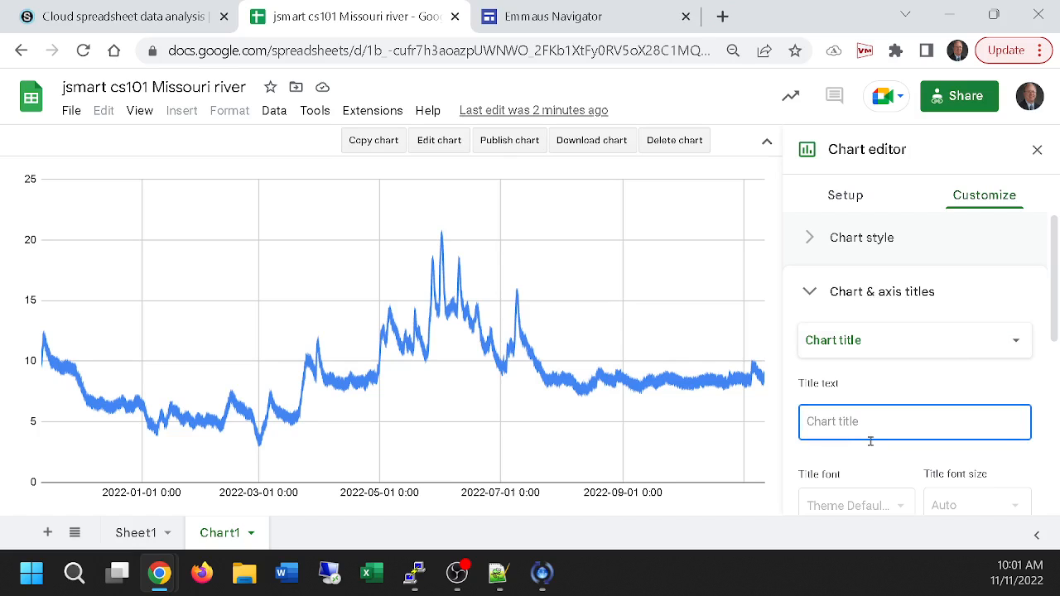
text(Missor)
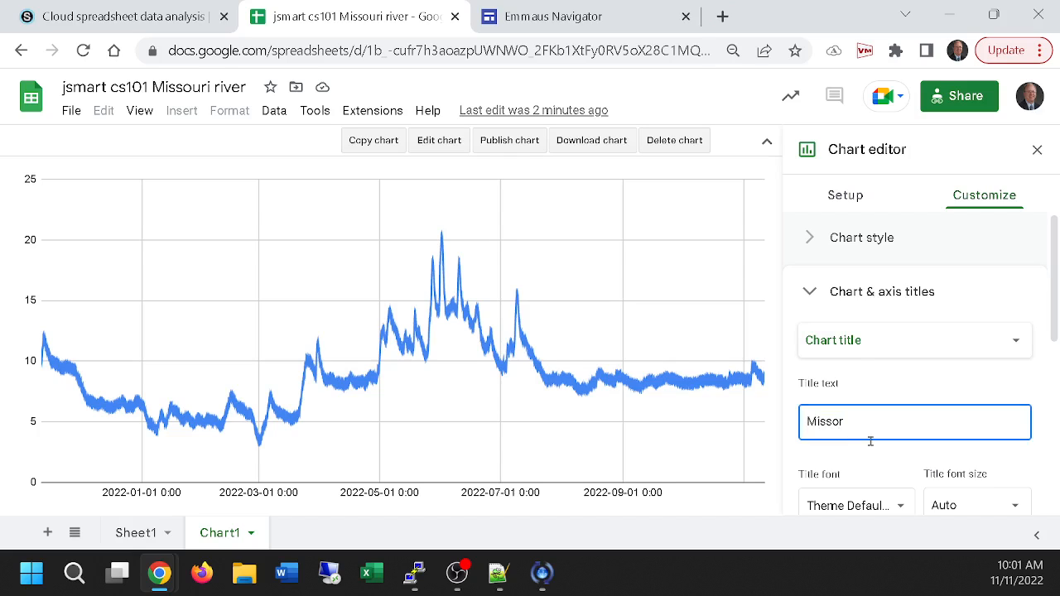
key(BackSpace)
text(uri)
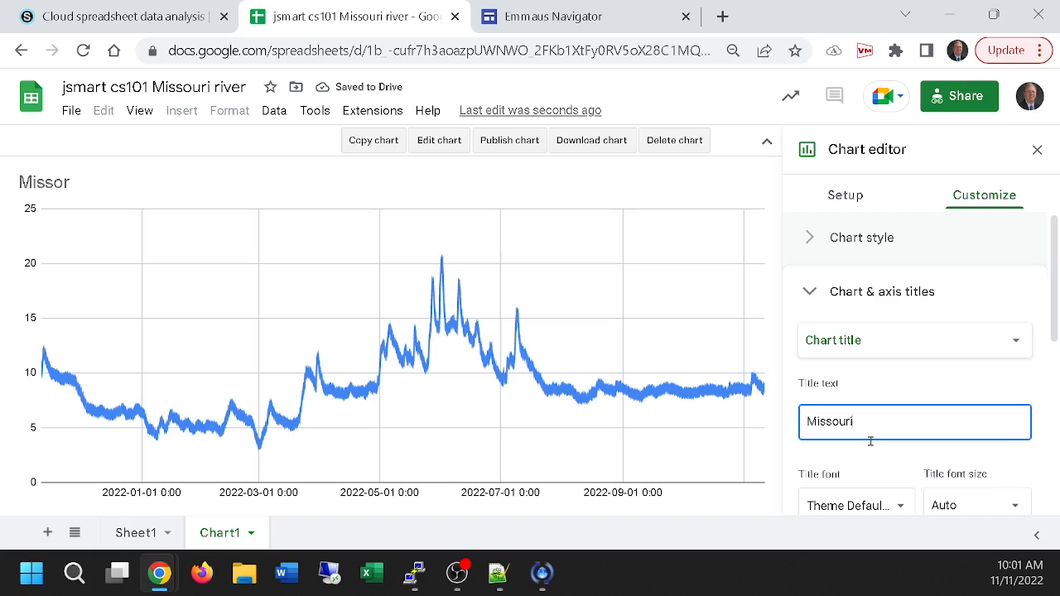
text( River data 20221)
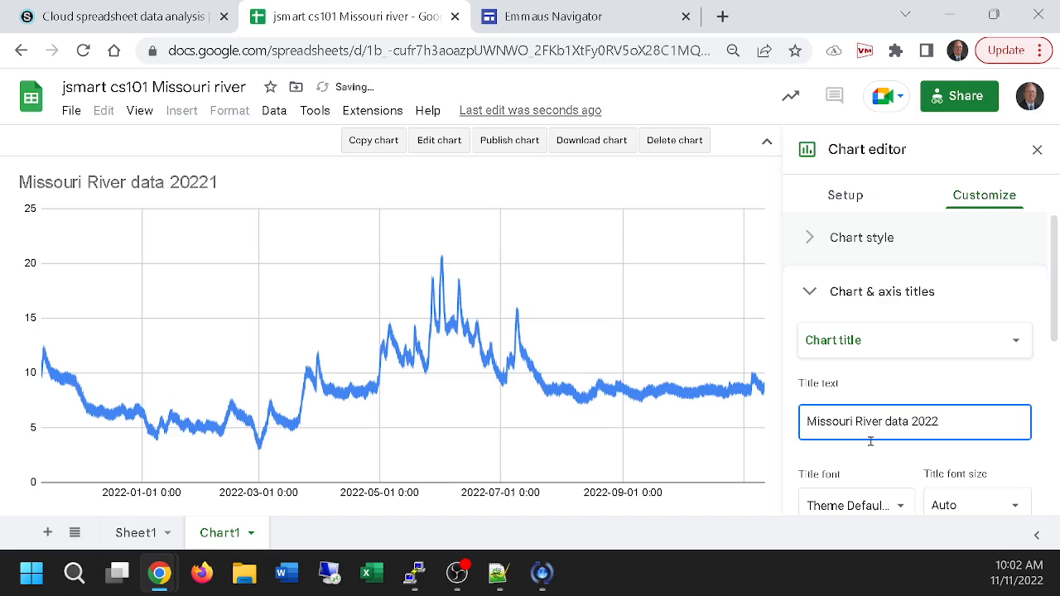
key(BackSpace)
text(1)
text(-)
text(202)
key(BackSpace)
text(022)
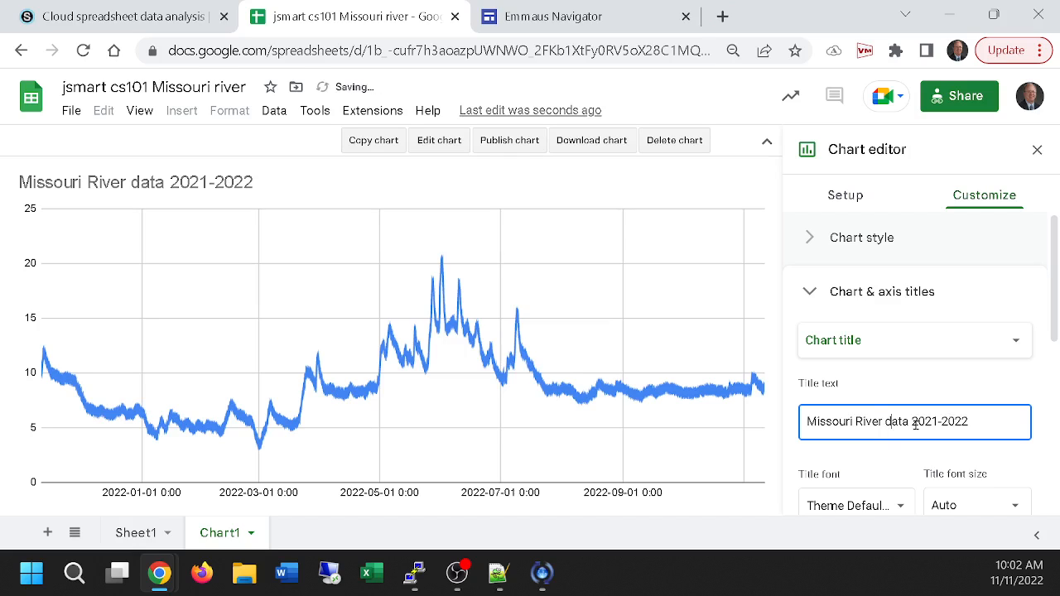
key(BackSpace)
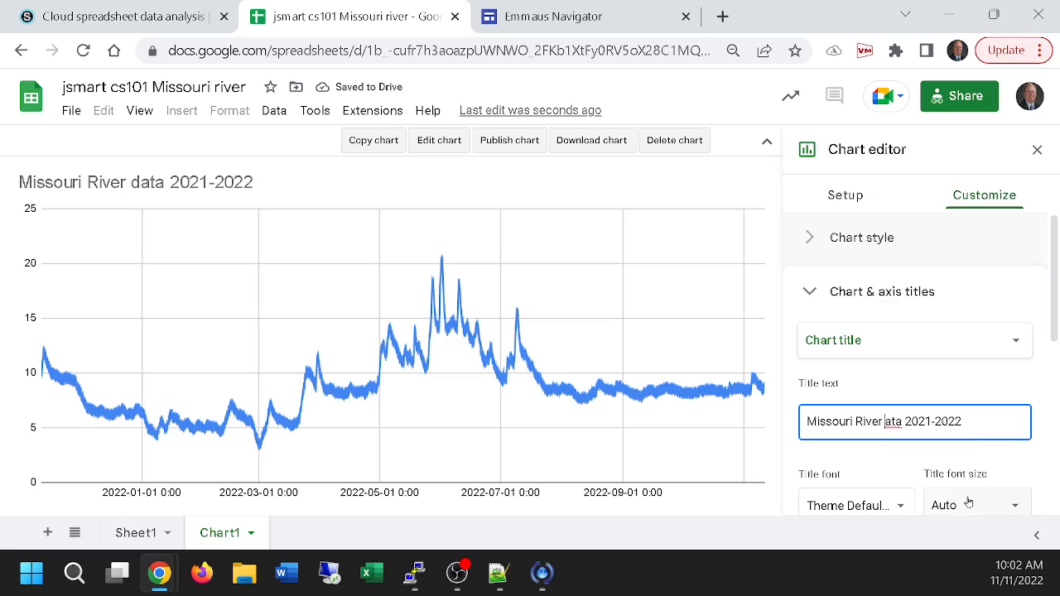
key(End)
text(e)
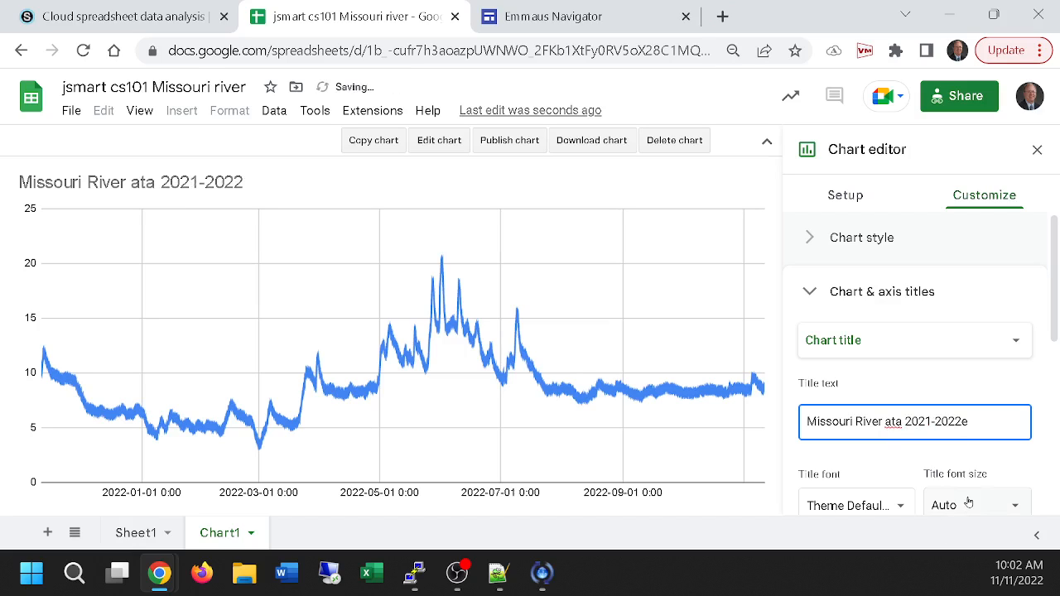
key(BackSpace)
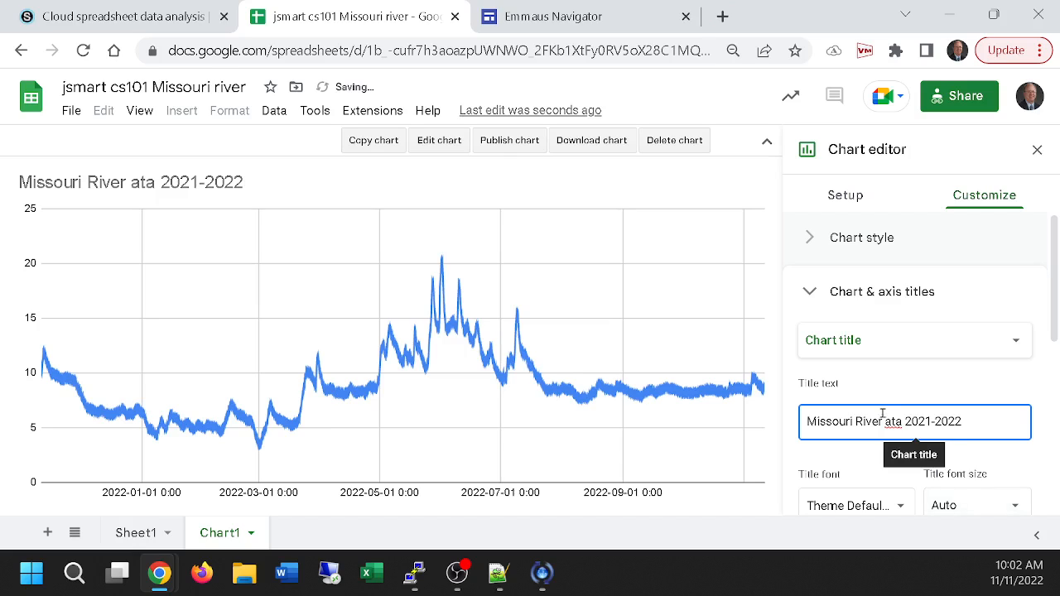
click(885, 422)
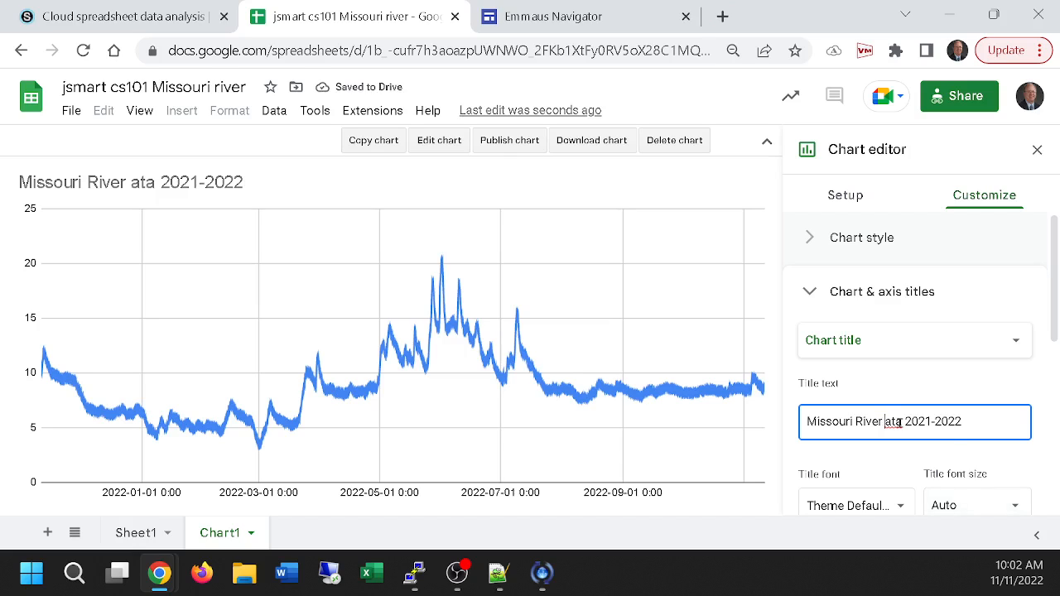
text(Gau)
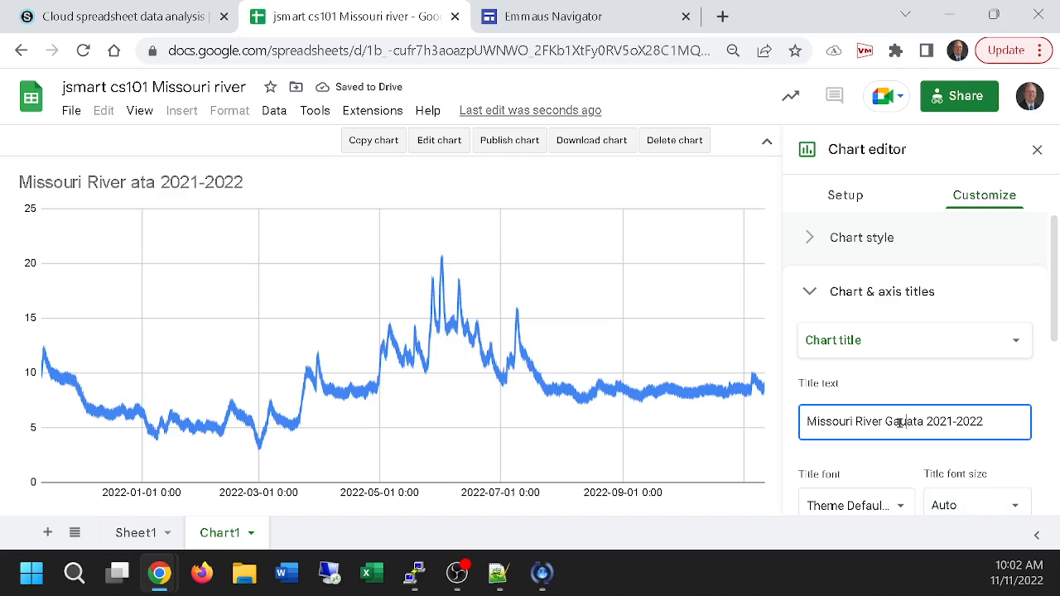
text(ge)
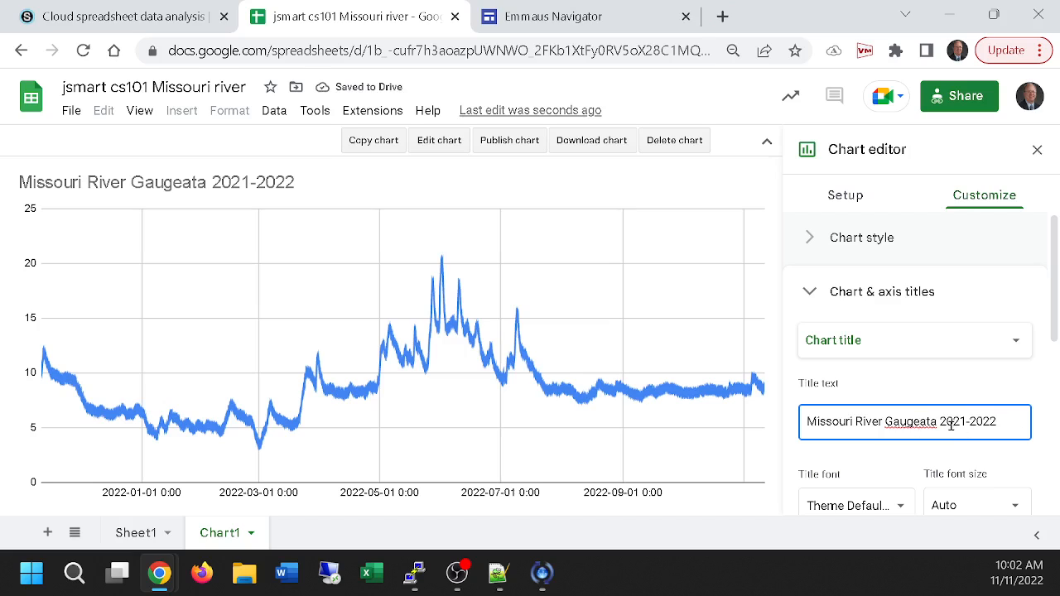
text( D)
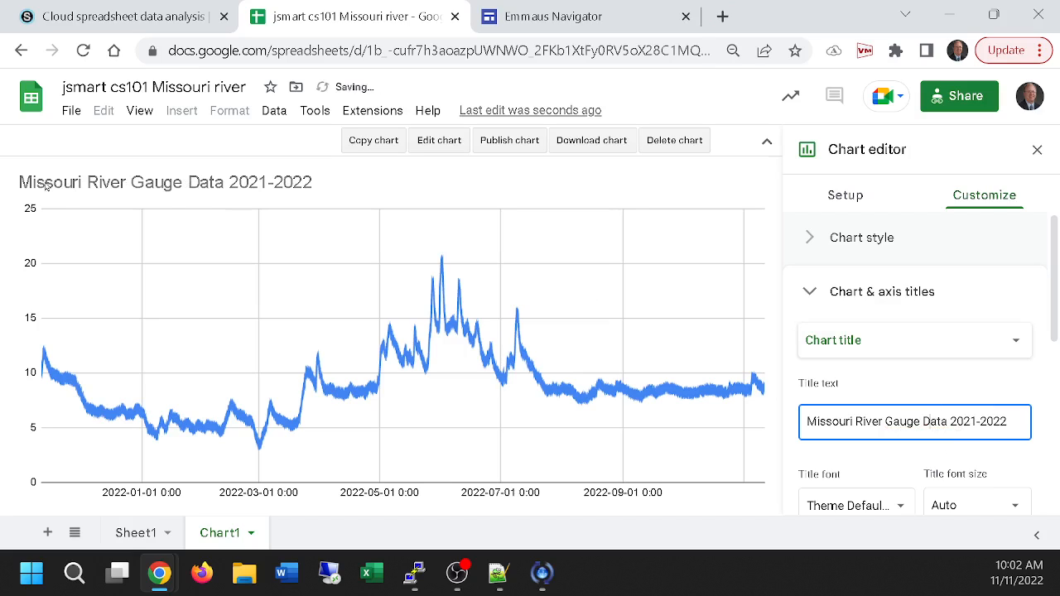
- Apply the new title so it appears above the river-level line
click(159, 196)
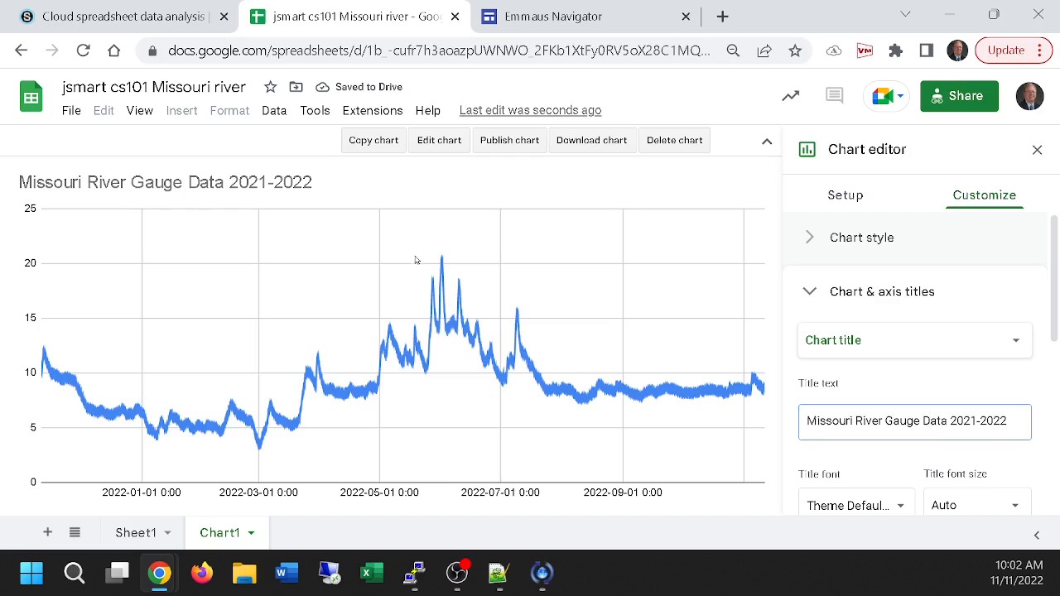
click(248, 234)
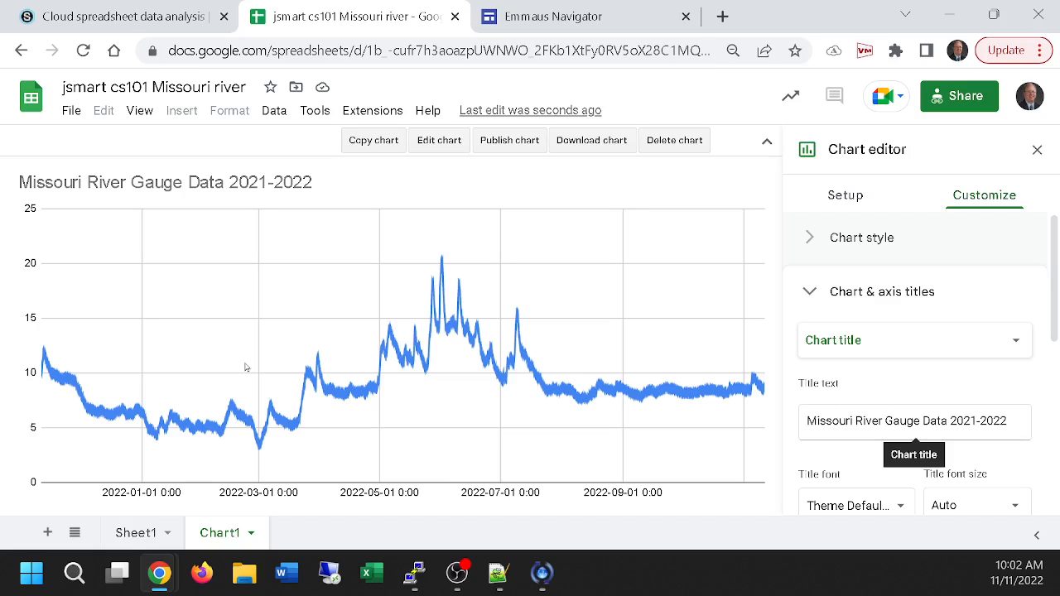
scroll(925, 355, down, 1)
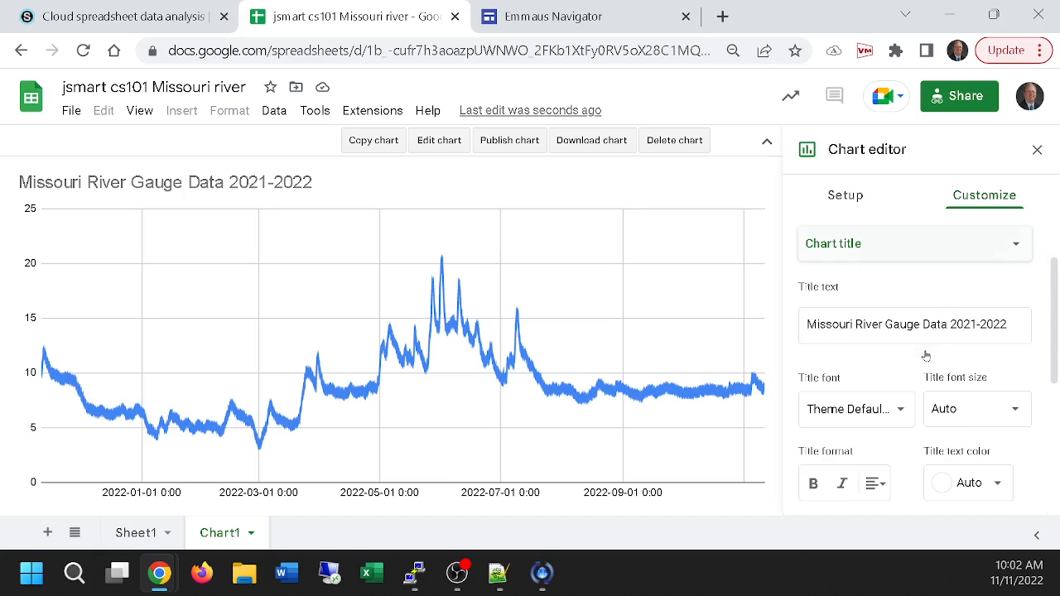
scroll(931, 347, up, 1)
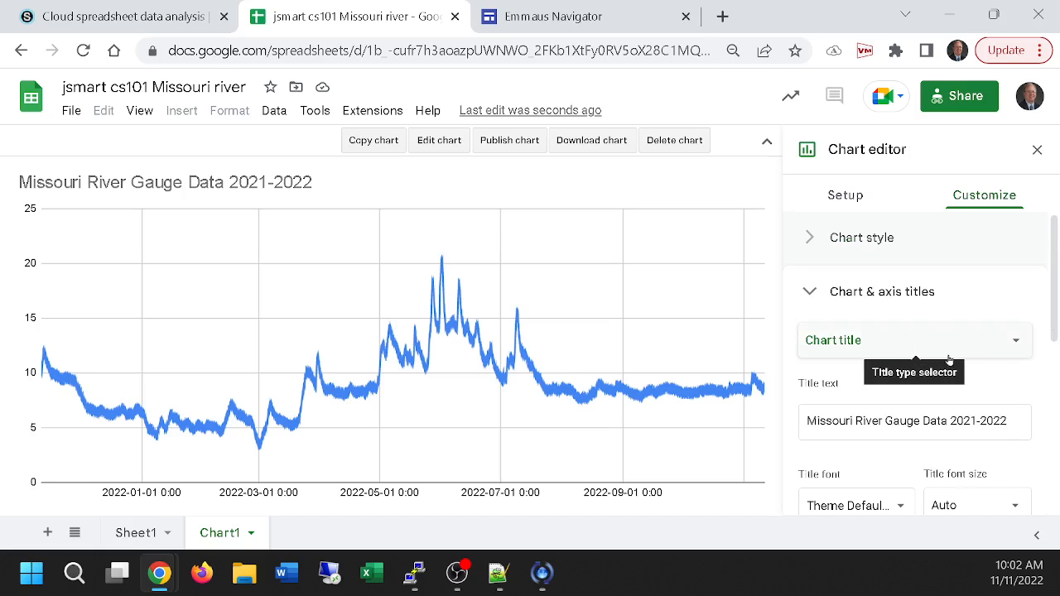
scroll(983, 335, down, 2)
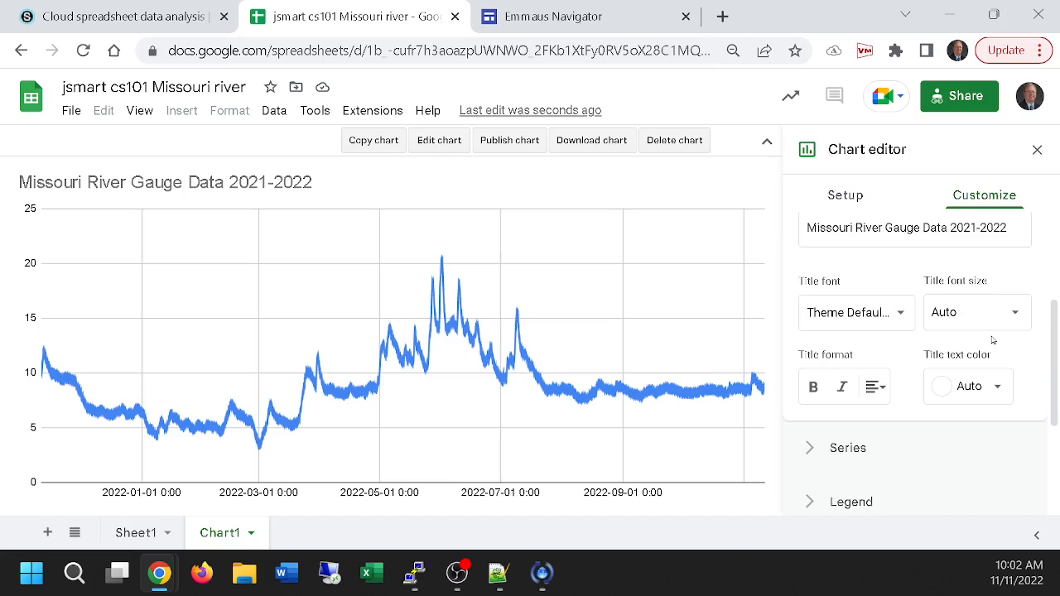
scroll(993, 340, up, 2)
click(1009, 342)
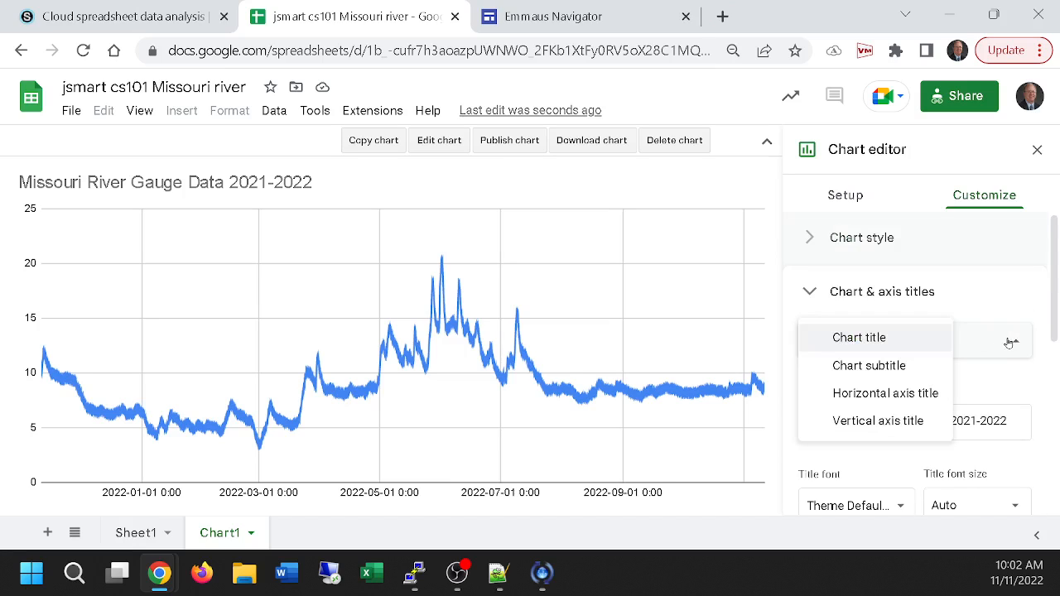
- Title the horizontal axis 'Date'
click(880, 395)
scroll(894, 393, down, 1)
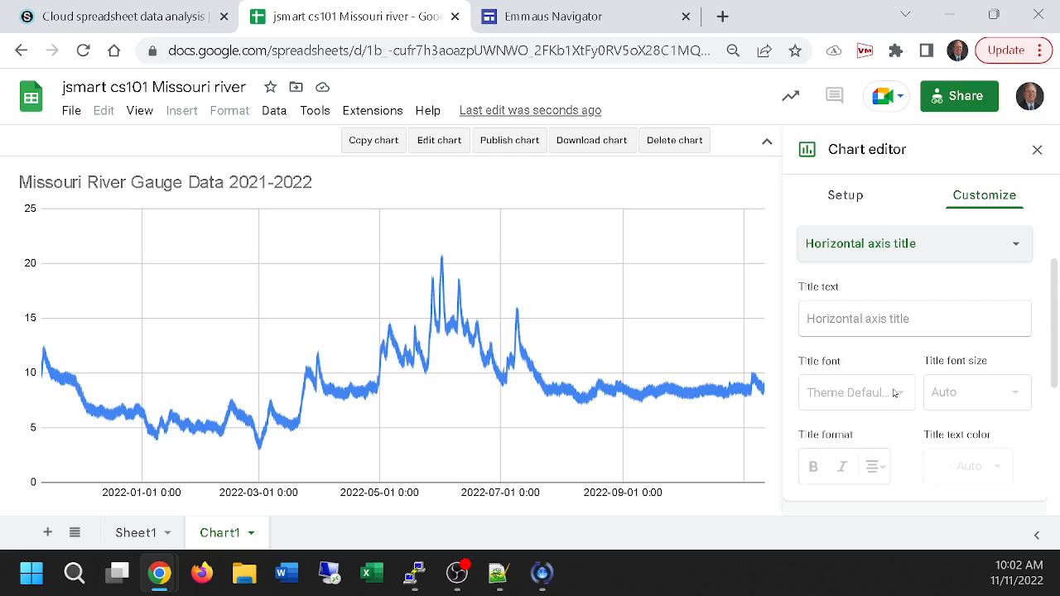
click(854, 320)
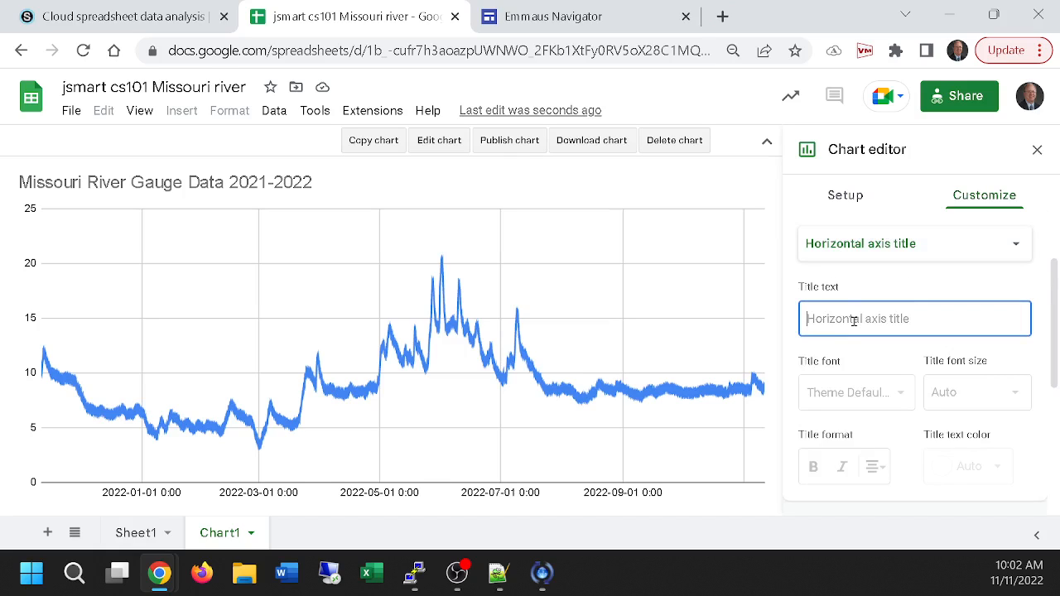
text(Date)
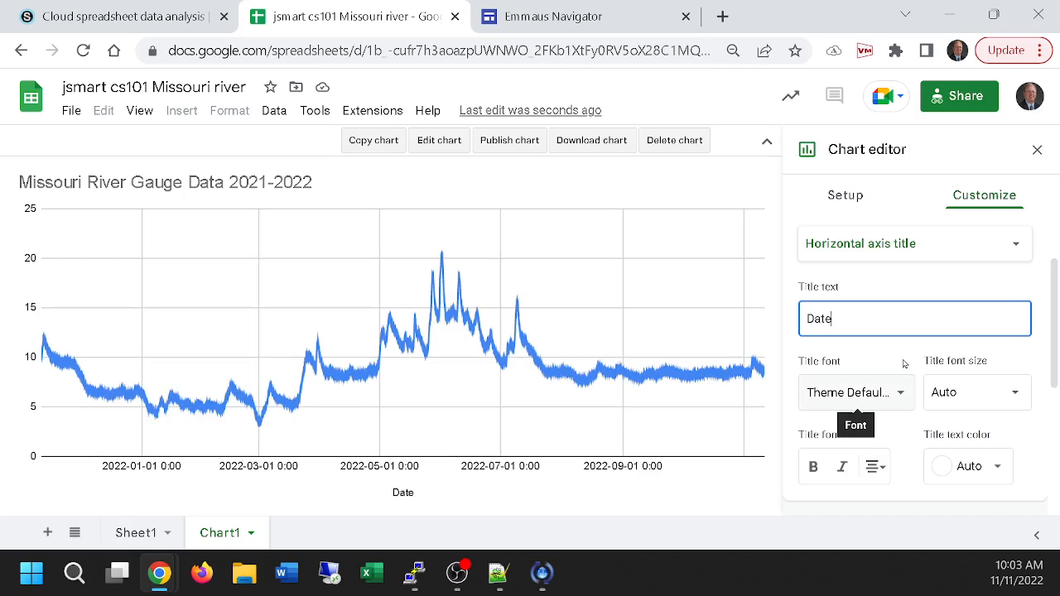
- Title the vertical axis 'River Gauge Height (ft)'
click(958, 242)
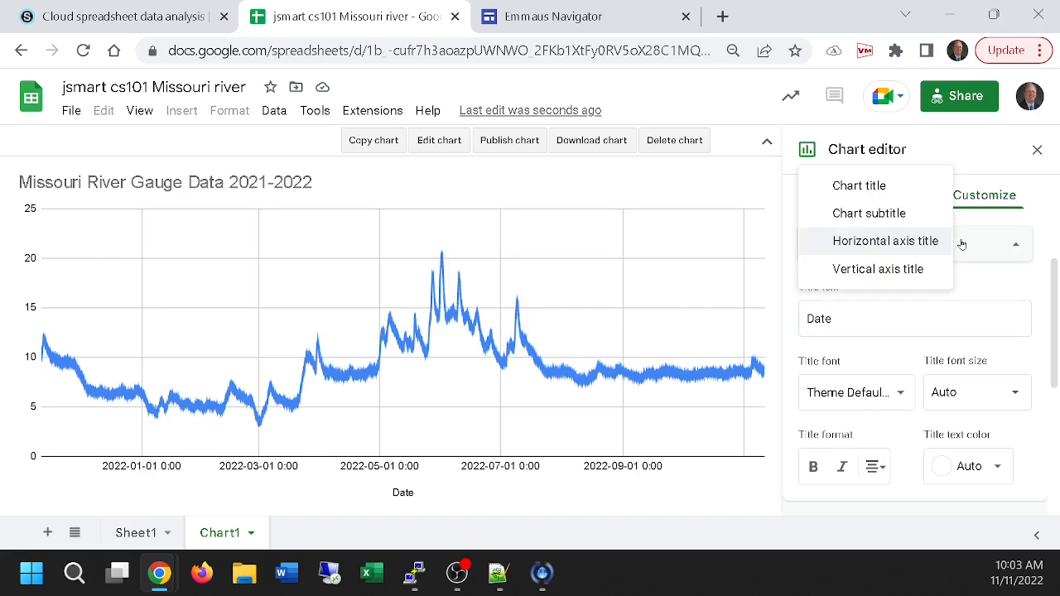
click(895, 269)
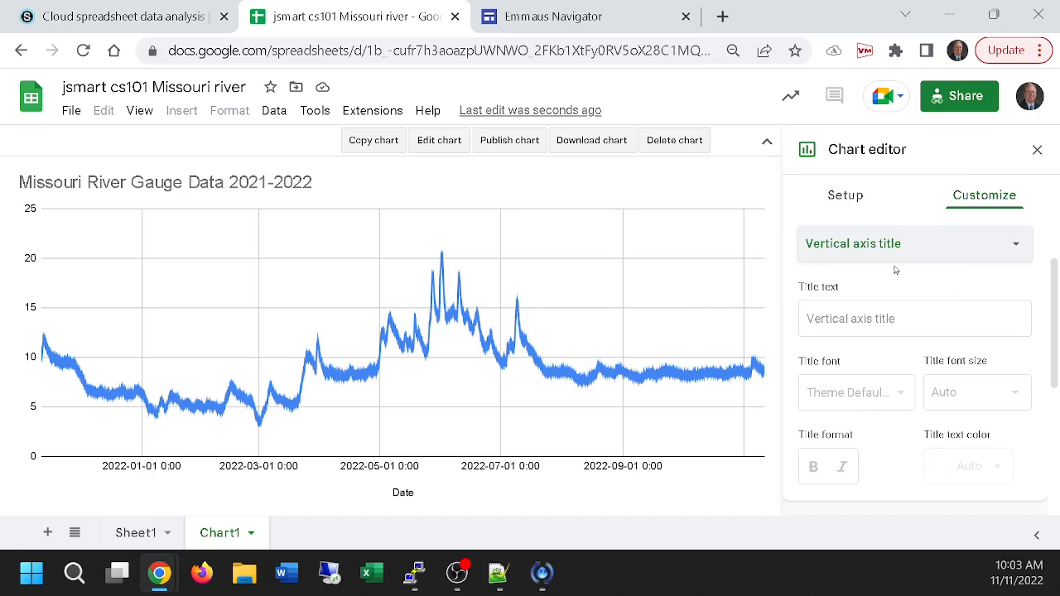
click(882, 321)
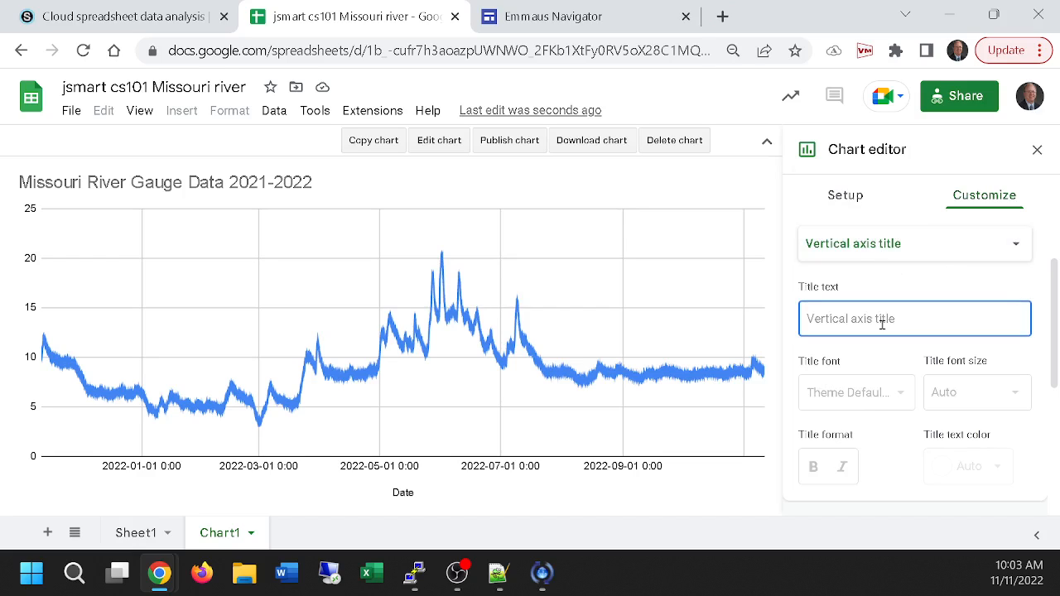
text(River)
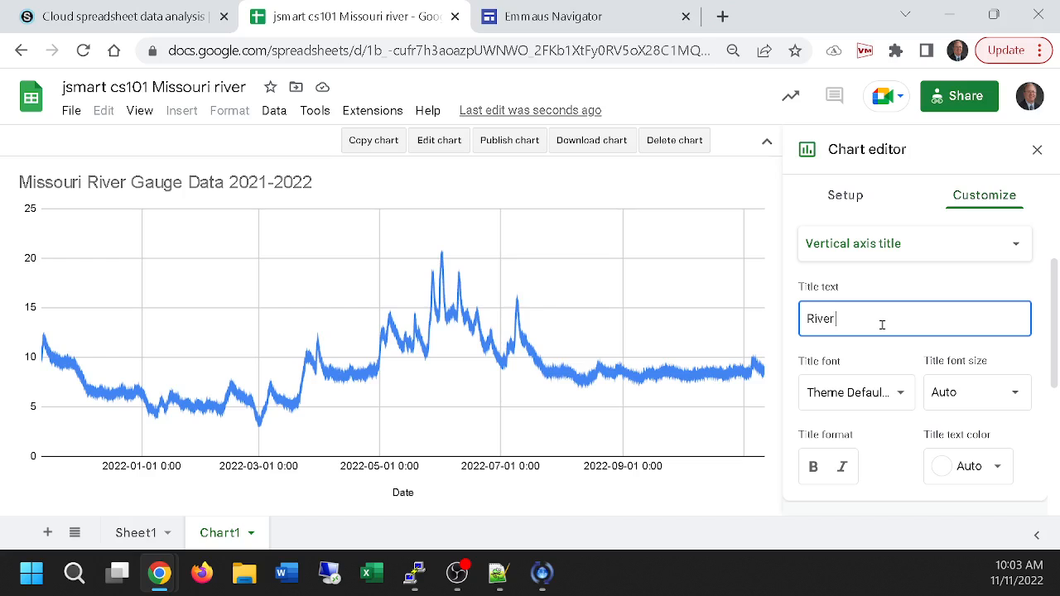
text( gau)
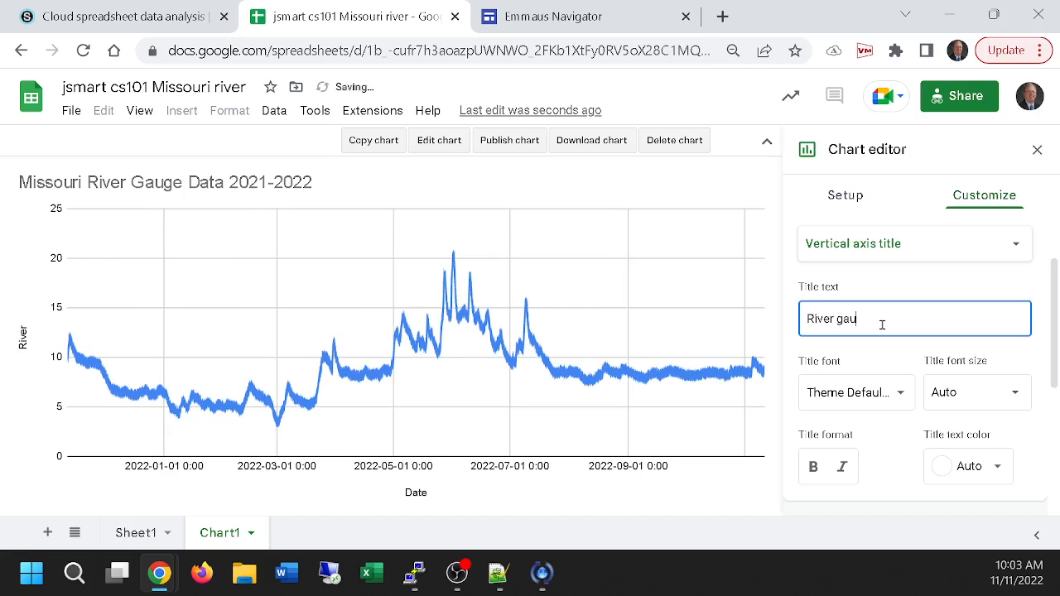
text(ge ht)
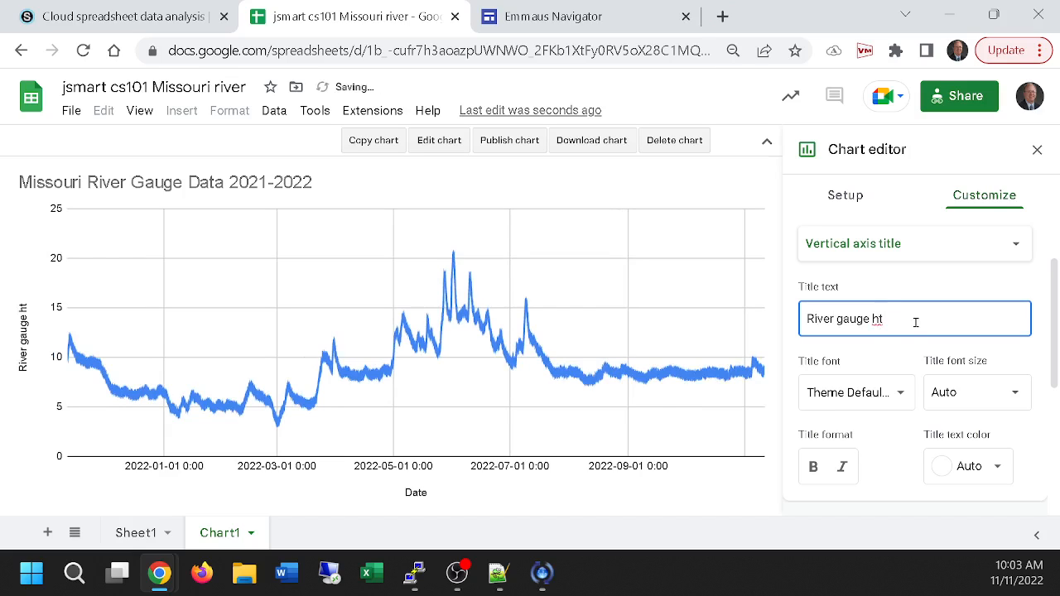
key(BackSpace)
key(BackSpace)
key(BackSpace)
key(BackSpace)
key(BackSpace)
key(BackSpace)
key(BackSpace)
key(BackSpace)
key(BackSpace)
key(BackSpace)
key(BackSpace)
key(BackSpace)
key(BackSpace)
key(BackSpace)
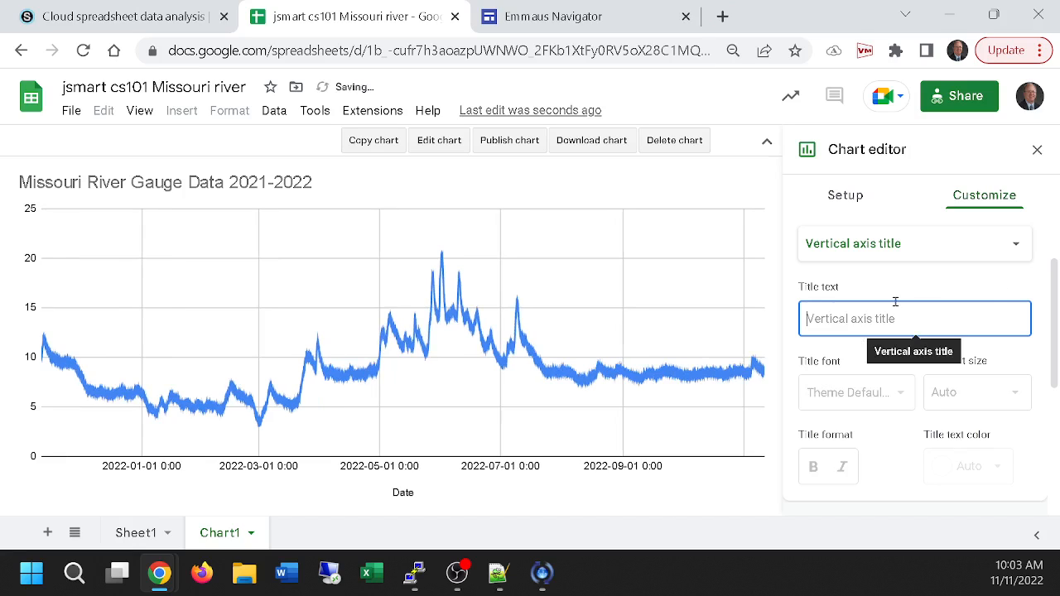
text(Ri)
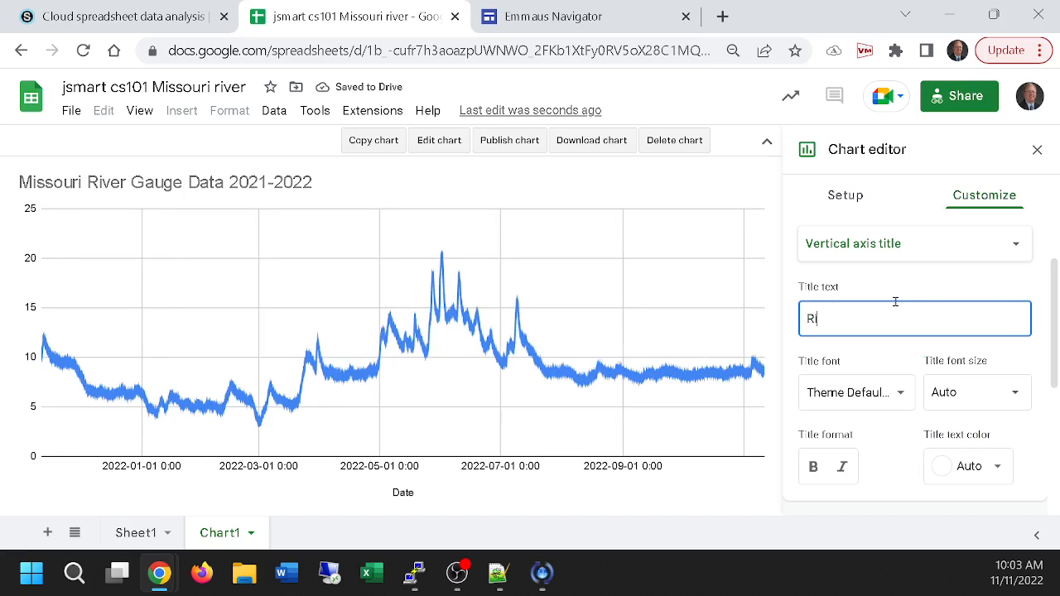
text(ver)
key(BackSpace)
key(BackSpace)
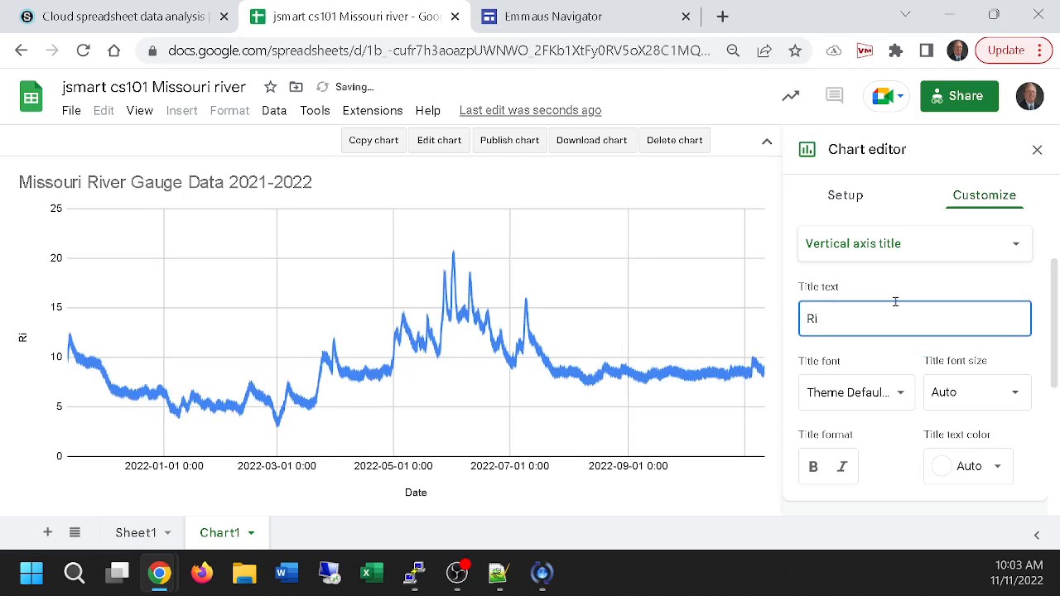
text(ver Gauge )
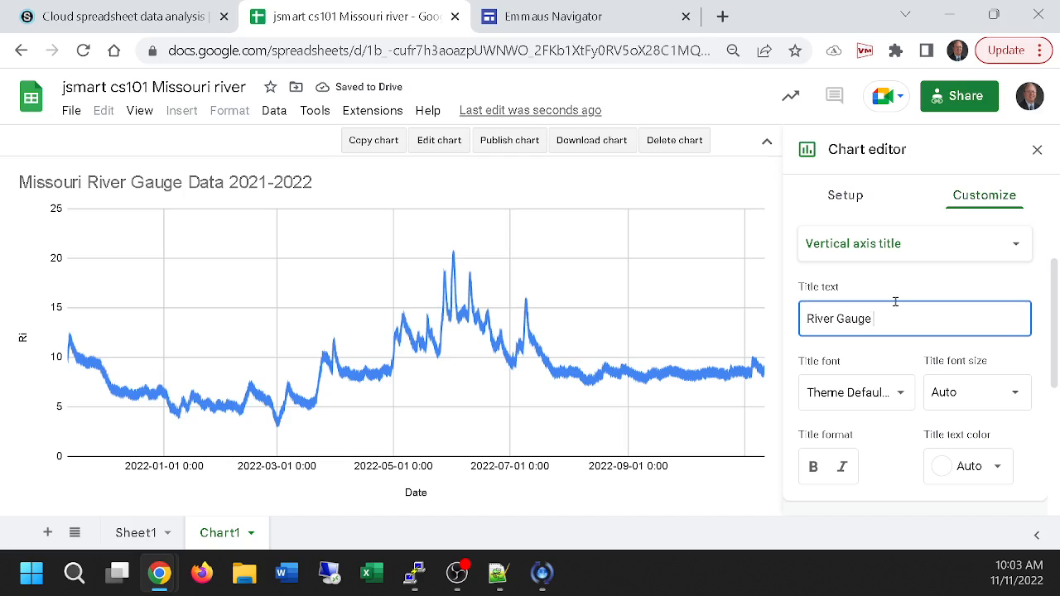
text(Height)
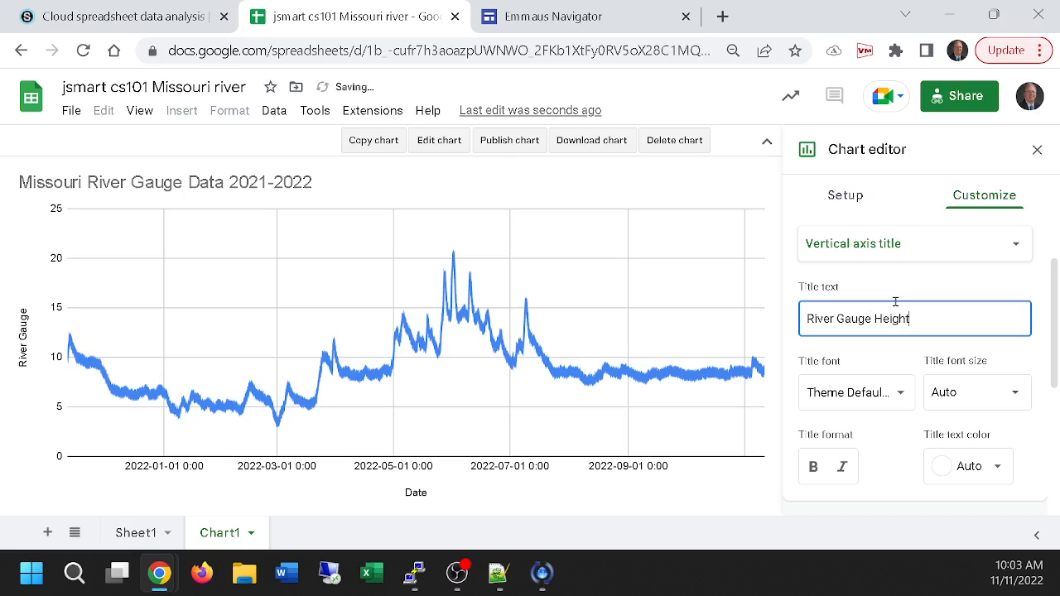
text( (ft))
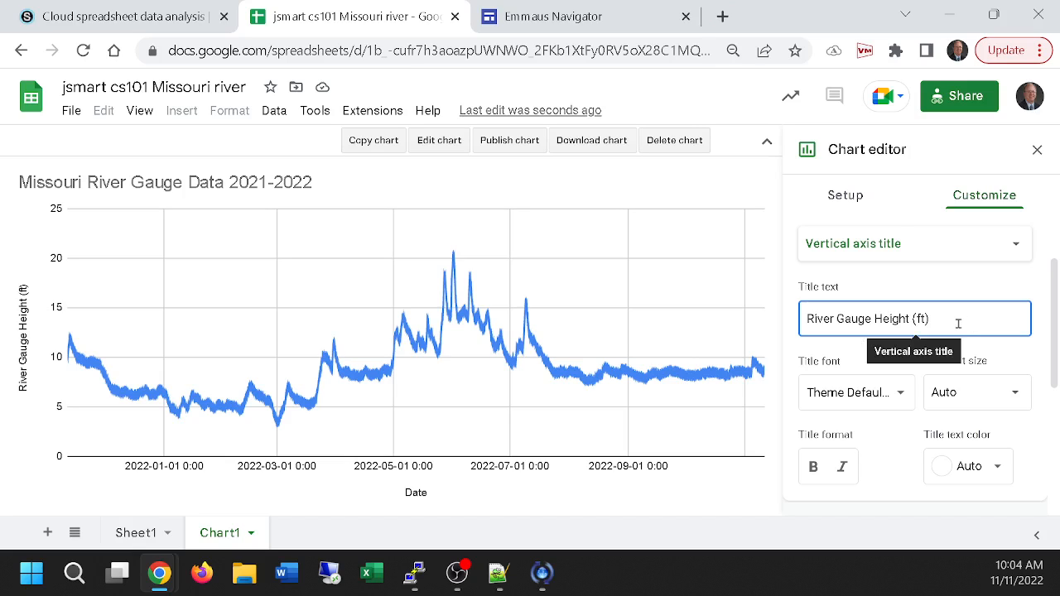
click(985, 243)
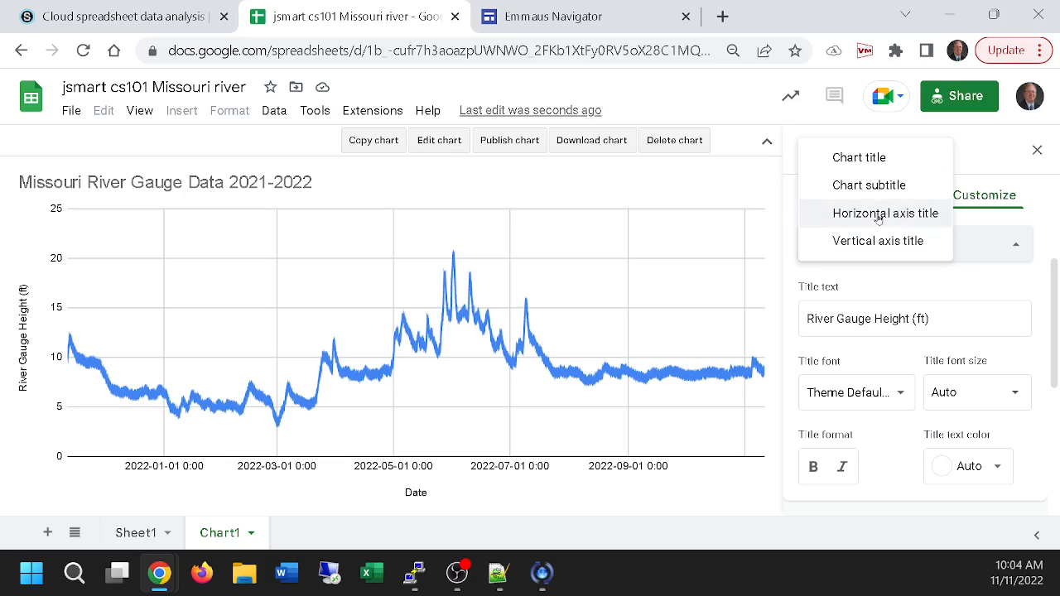
- Review the chart title, 'Date' and 'River Gauge Height (ft)' settings one after another
click(875, 157)
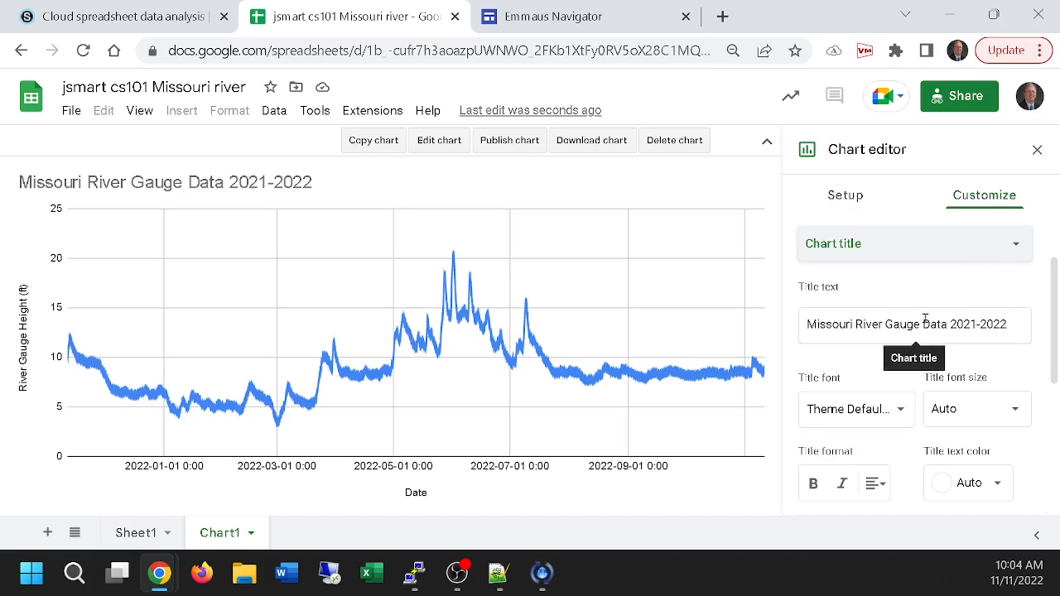
click(1011, 250)
click(899, 305)
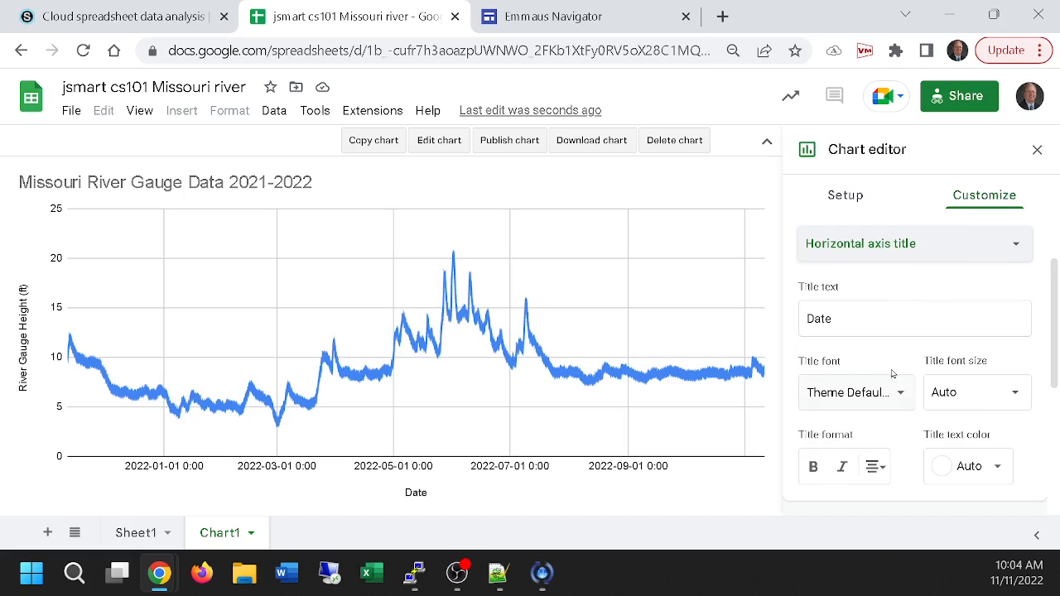
click(1012, 248)
click(913, 284)
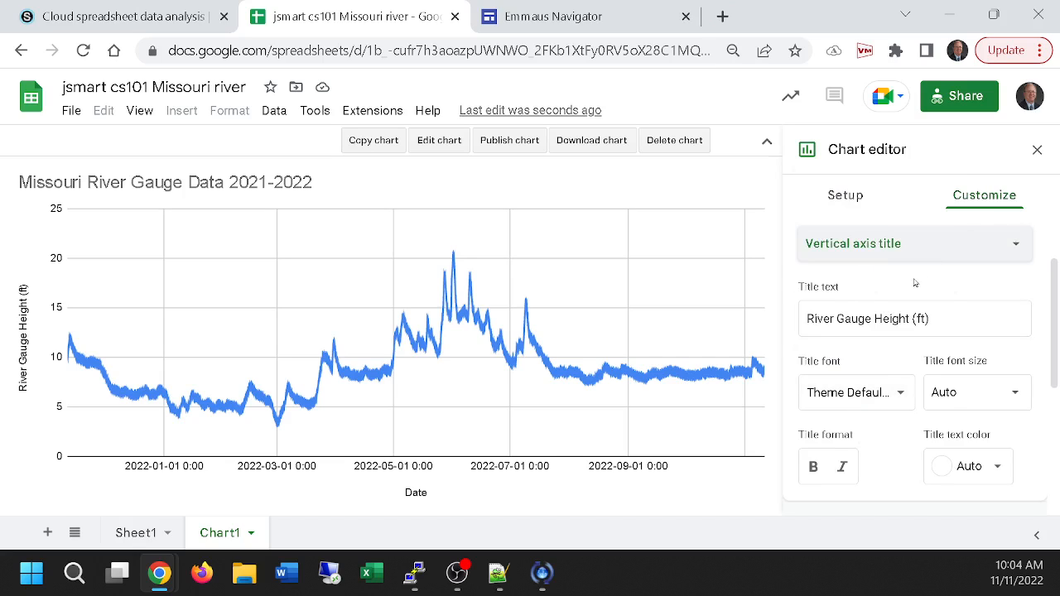
click(1018, 243)
click(904, 209)
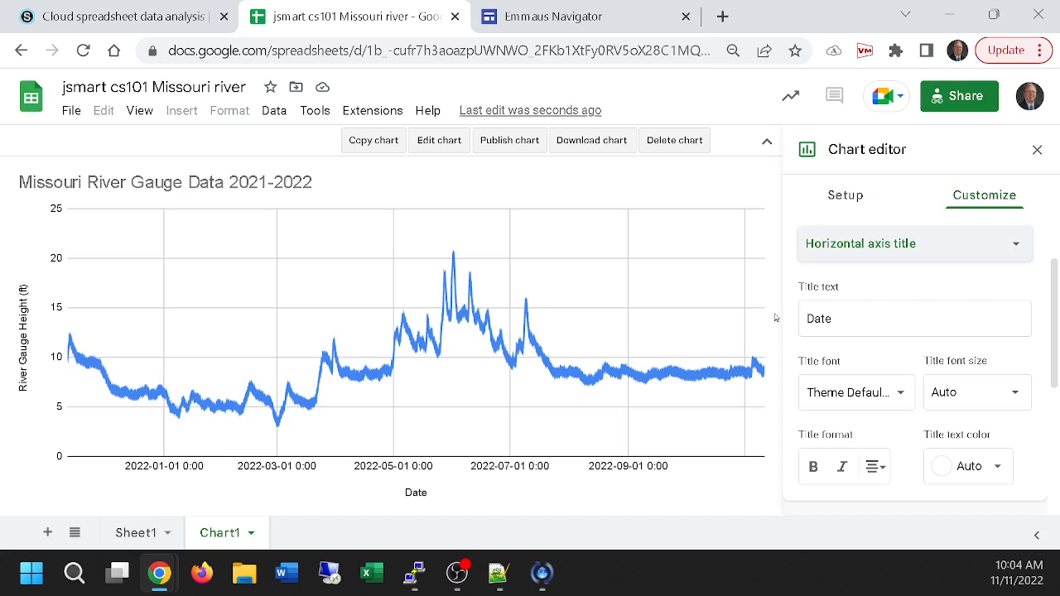
click(987, 243)
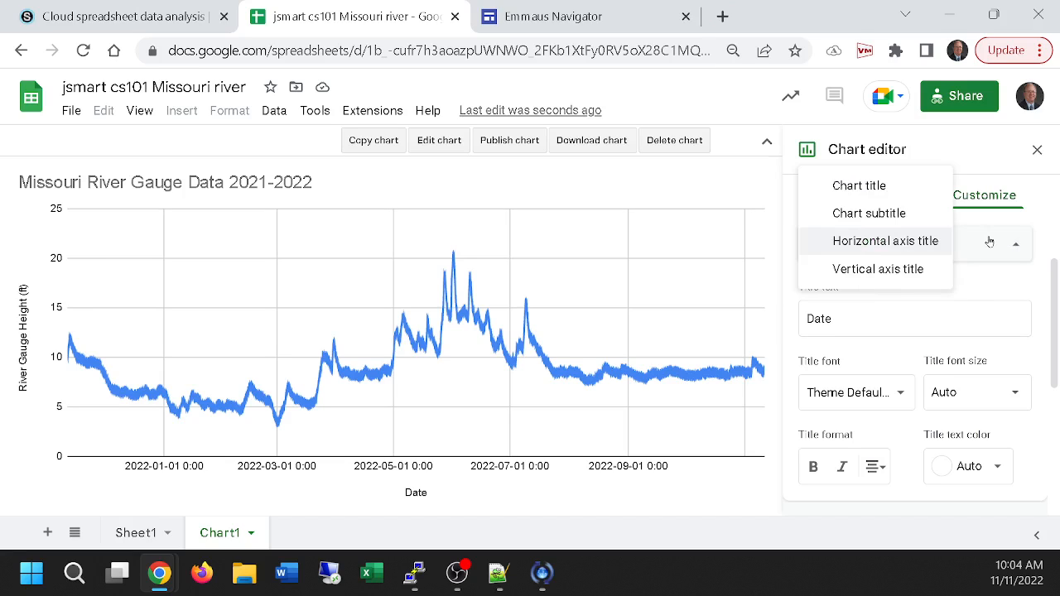
click(903, 266)
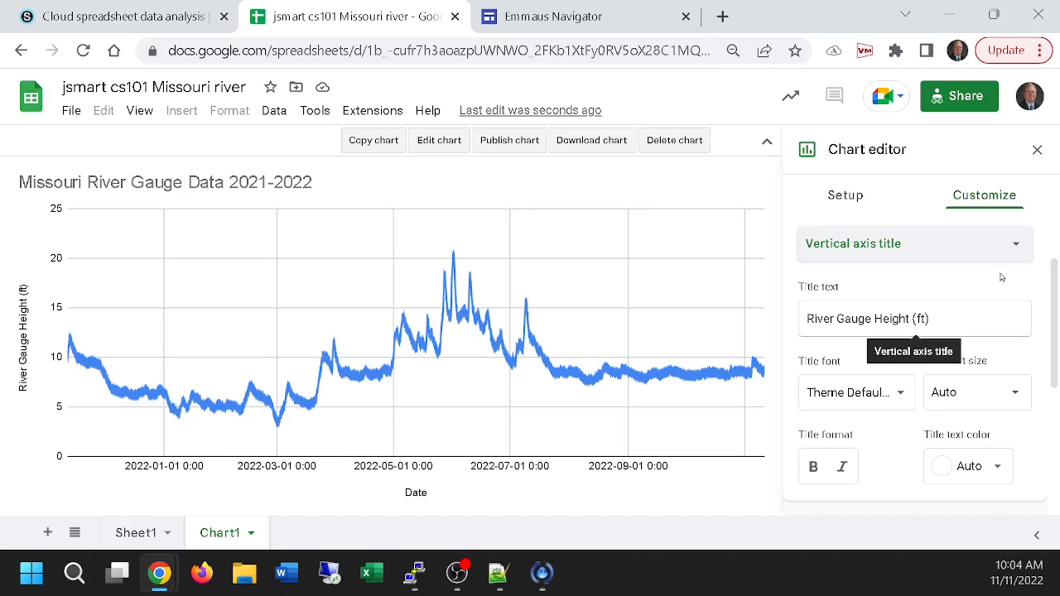
click(1020, 247)
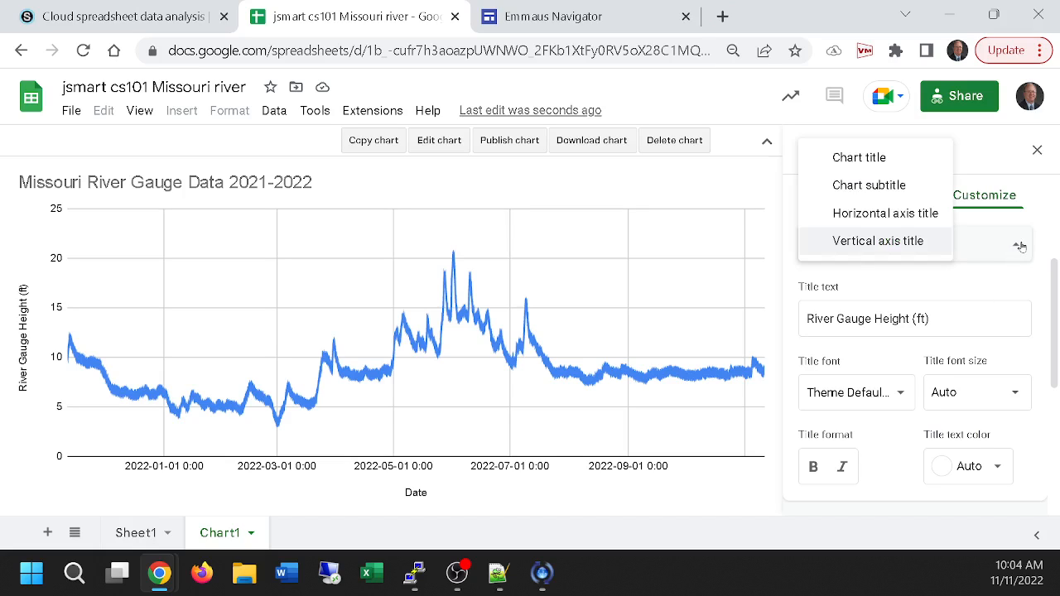
click(885, 157)
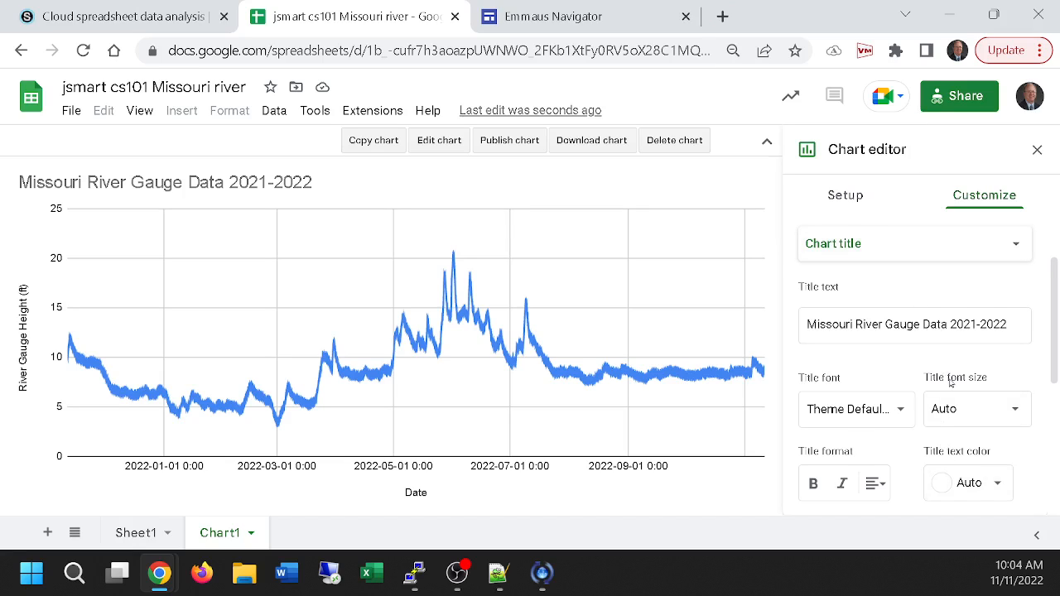
- Collapse and re-expand Chart & axis titles, ending on the Vertical axis title settings
scroll(950, 380, up, 1)
scroll(949, 378, down, 1)
scroll(948, 374, up, 1)
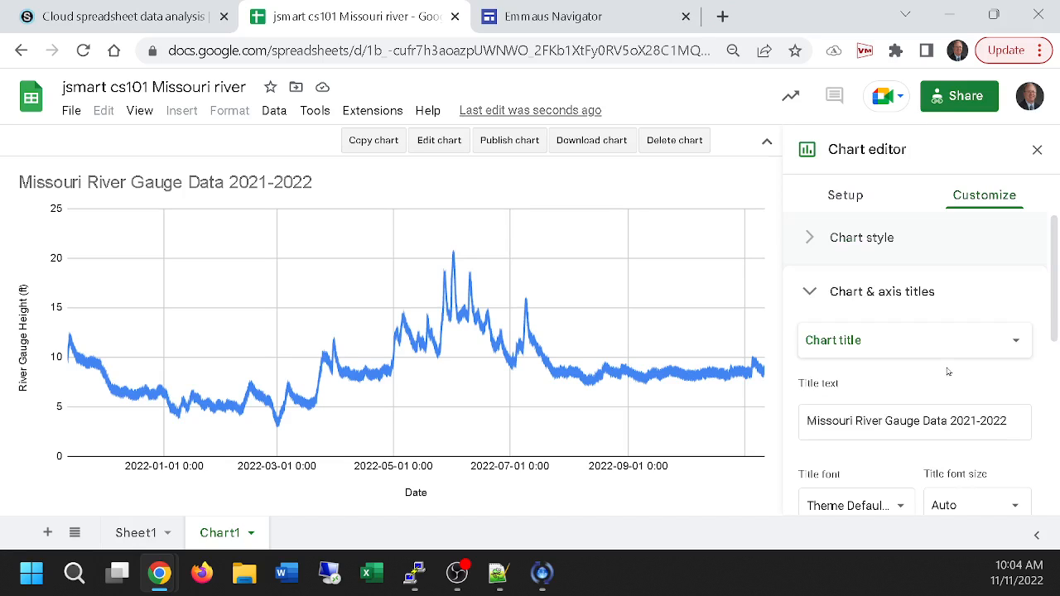
click(810, 291)
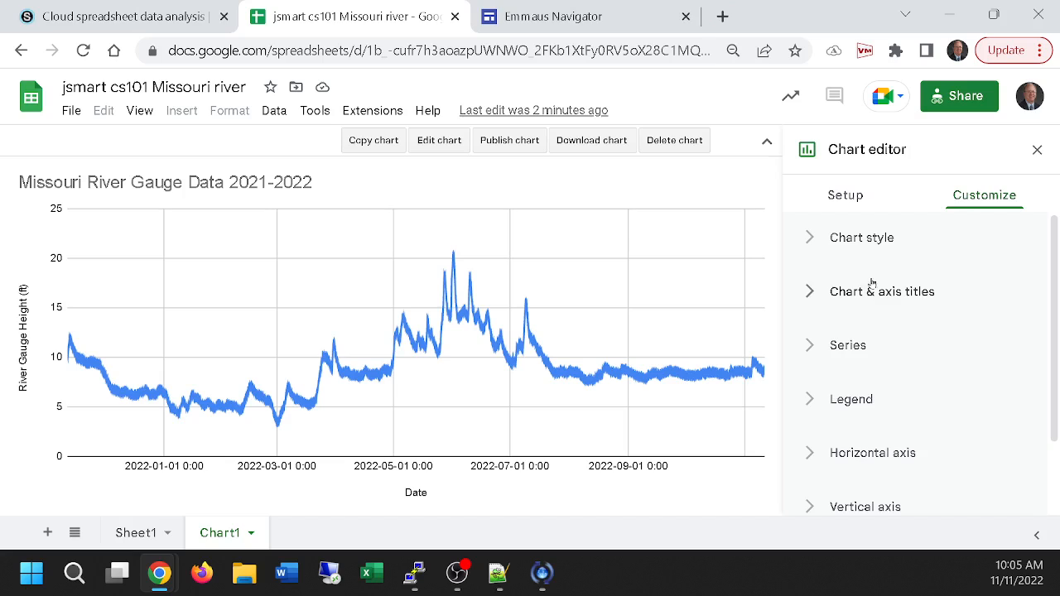
click(919, 293)
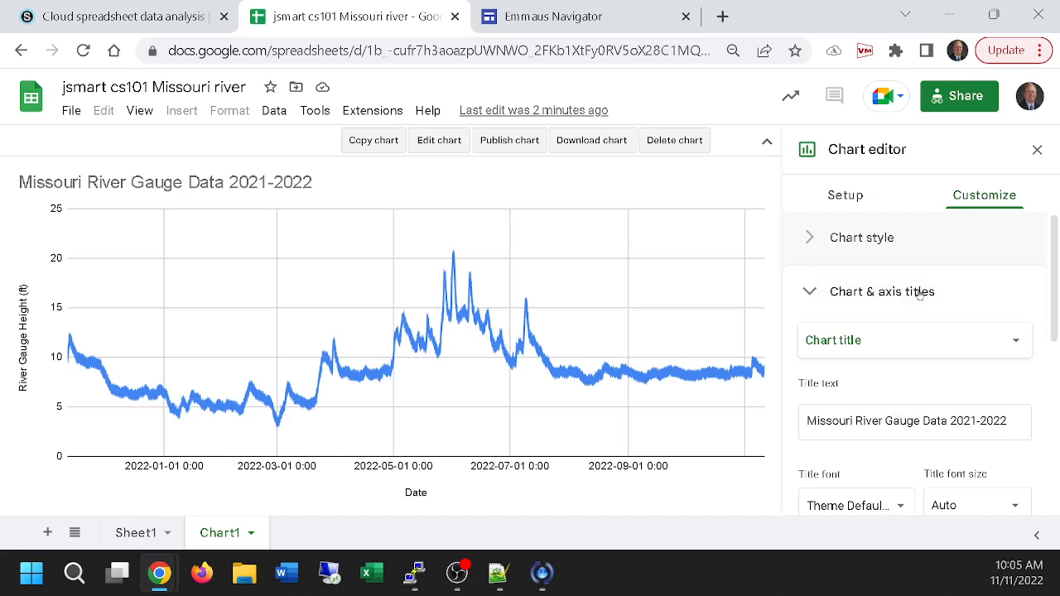
click(907, 343)
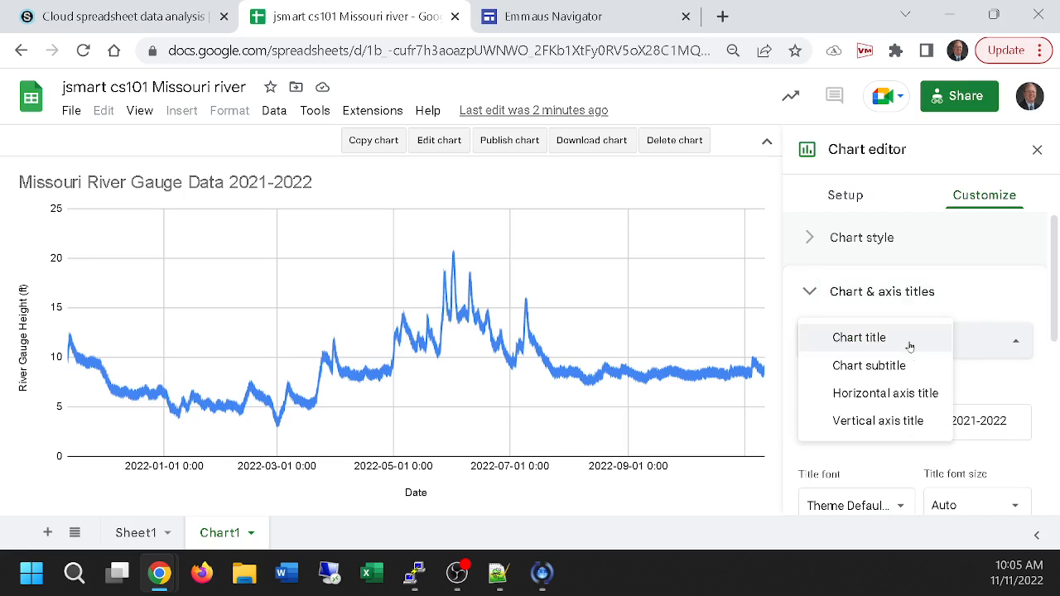
click(909, 421)
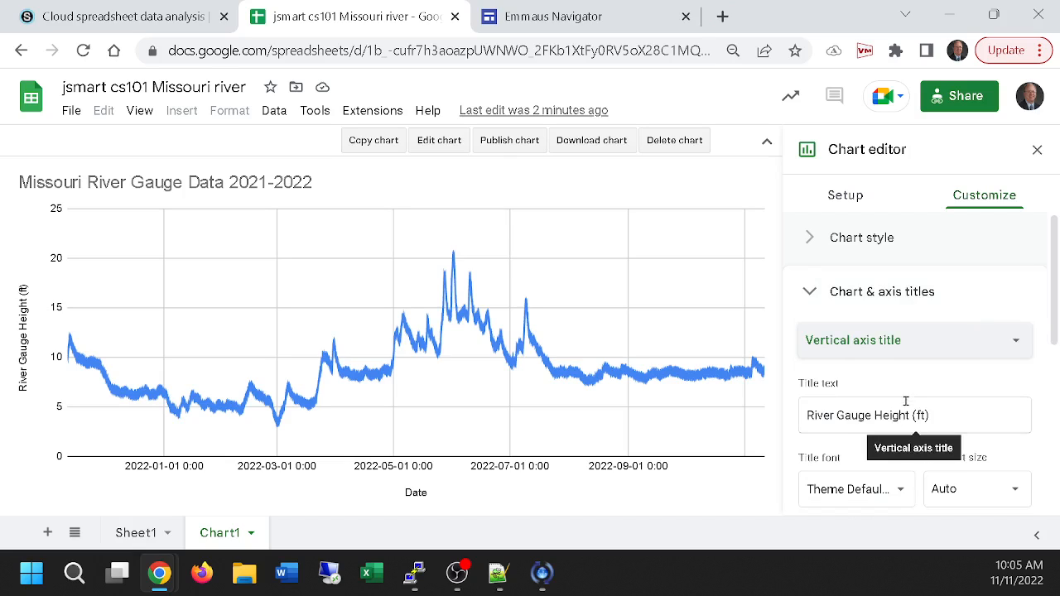
scroll(923, 416, down, 2)
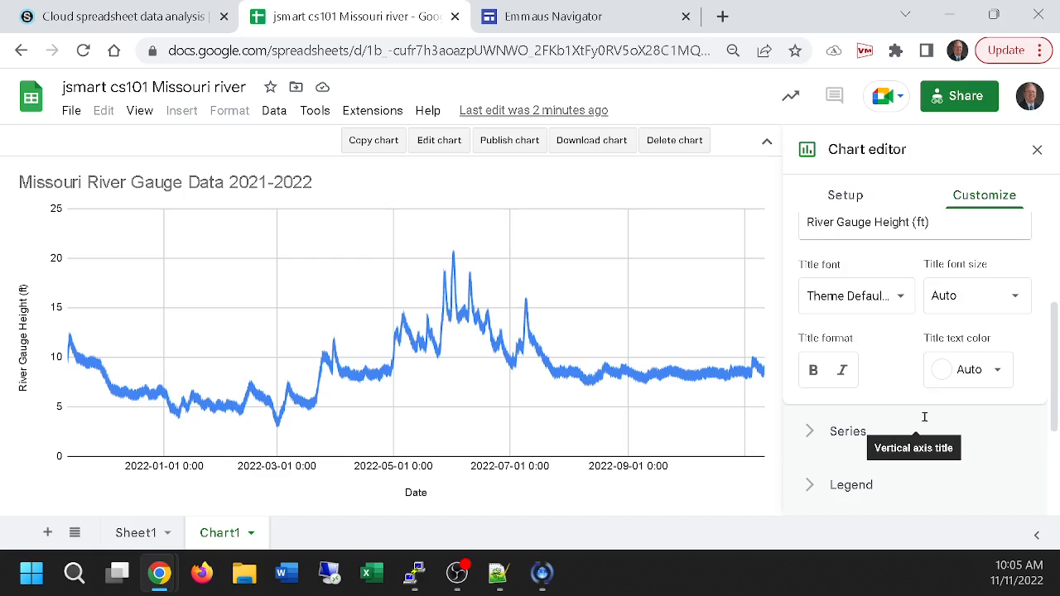
scroll(923, 417, up, 1)
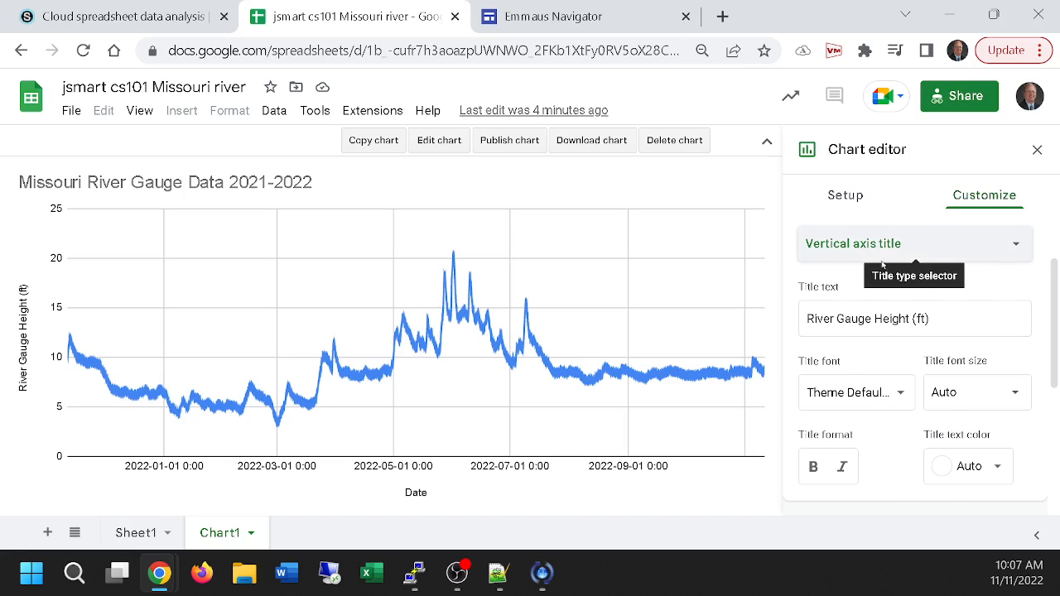
- Toggle the Chart & axis titles and Horizontal axis sections, keeping Vertical axis title selected
scroll(903, 262, up, 2)
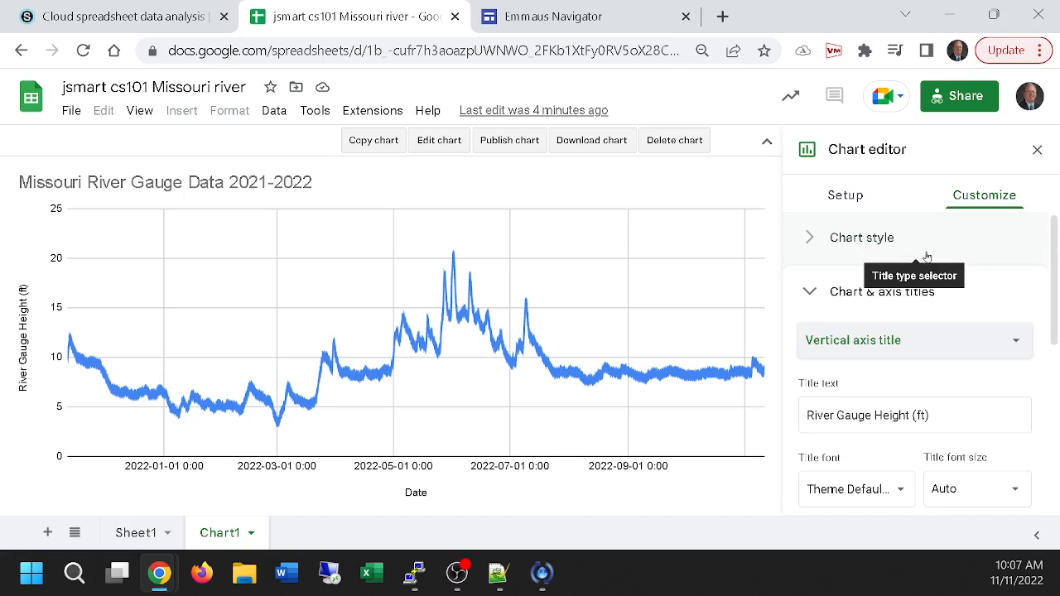
click(795, 304)
scroll(880, 309, down, 3)
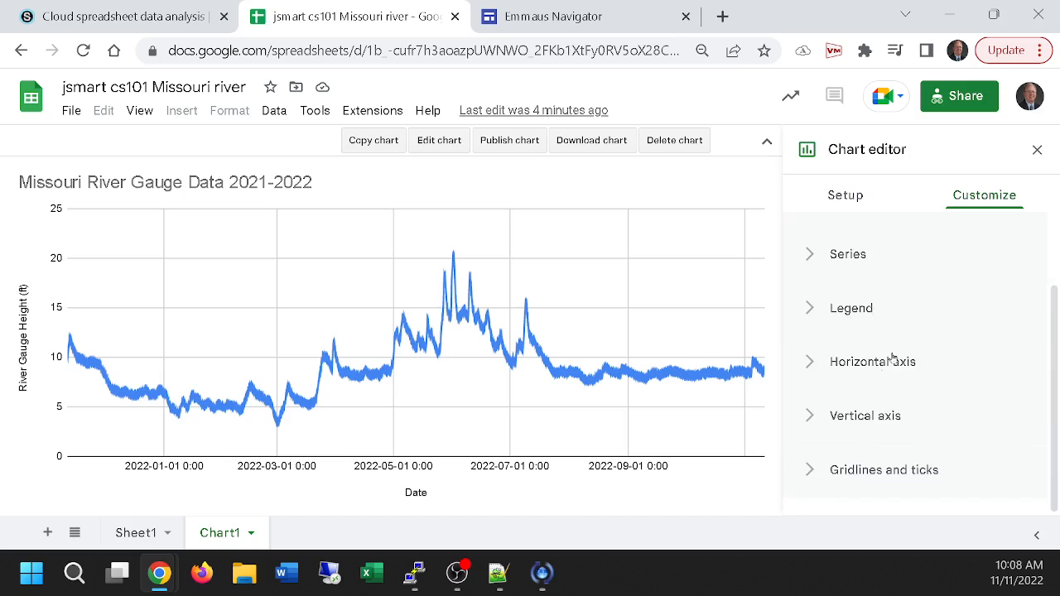
click(811, 363)
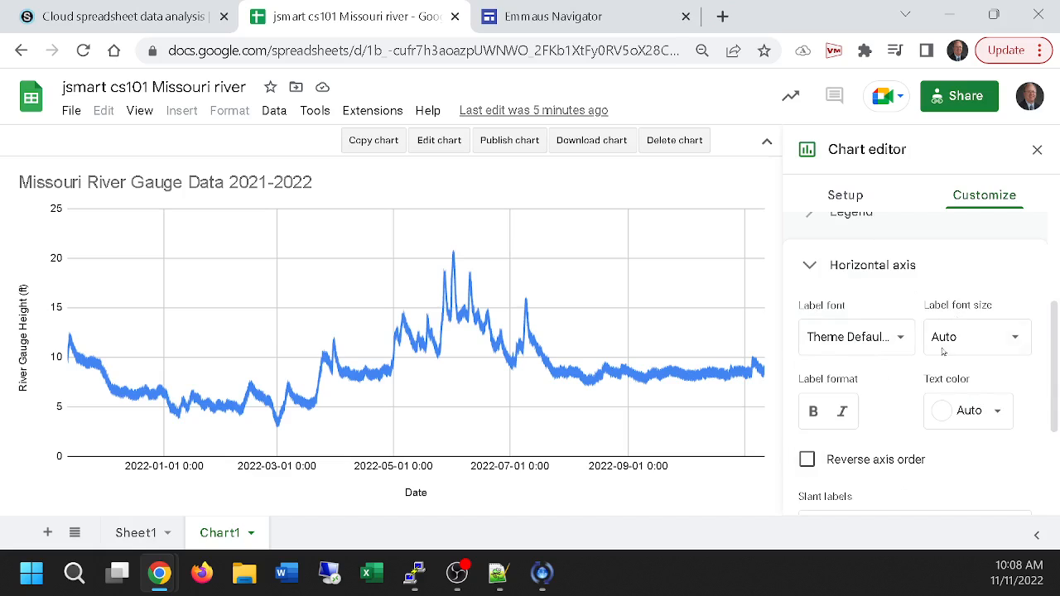
click(808, 271)
scroll(830, 303, up, 2)
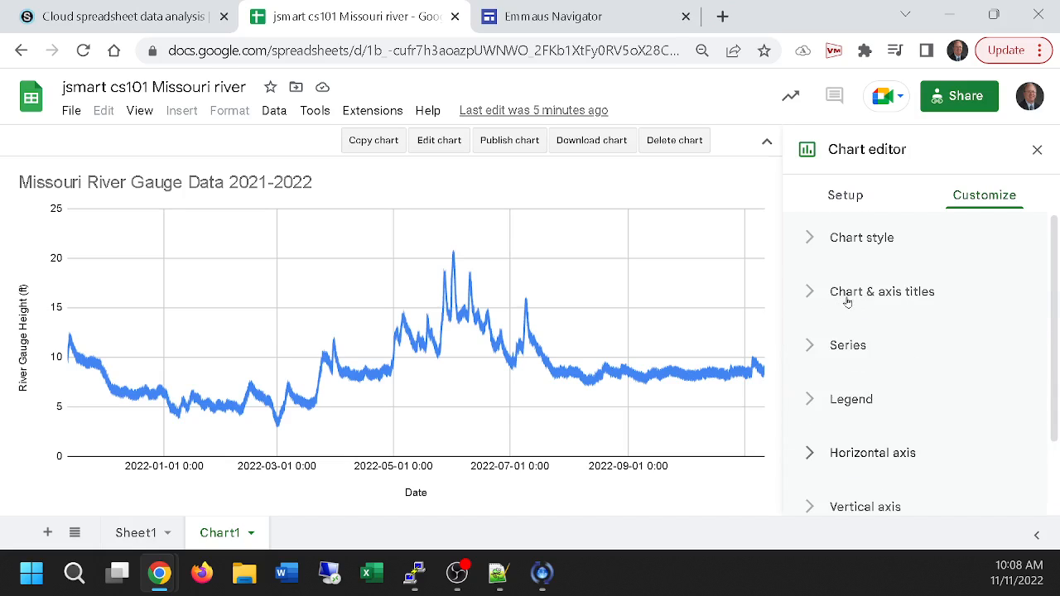
click(811, 294)
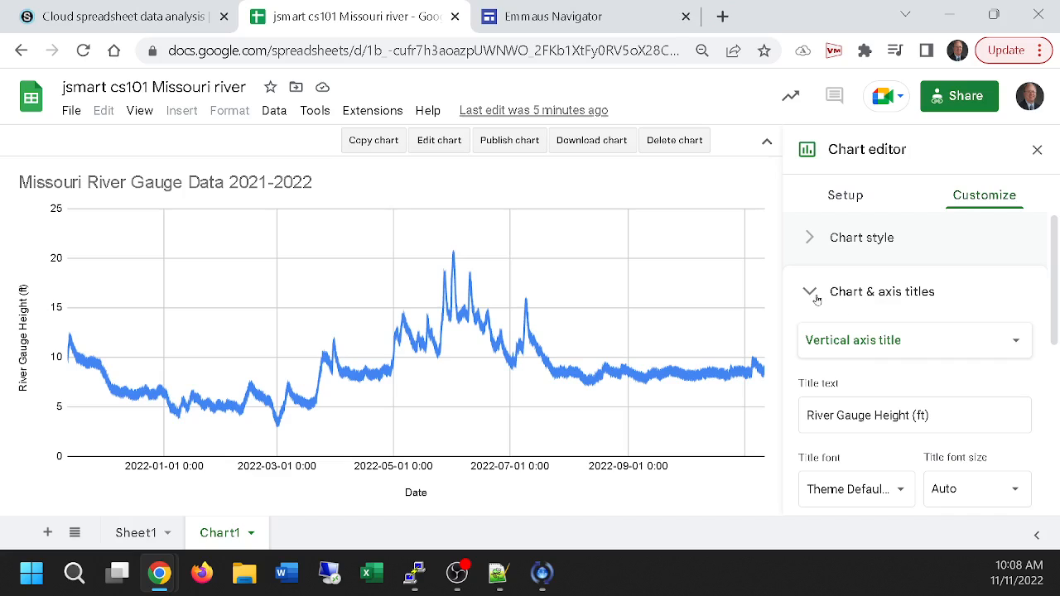
click(901, 342)
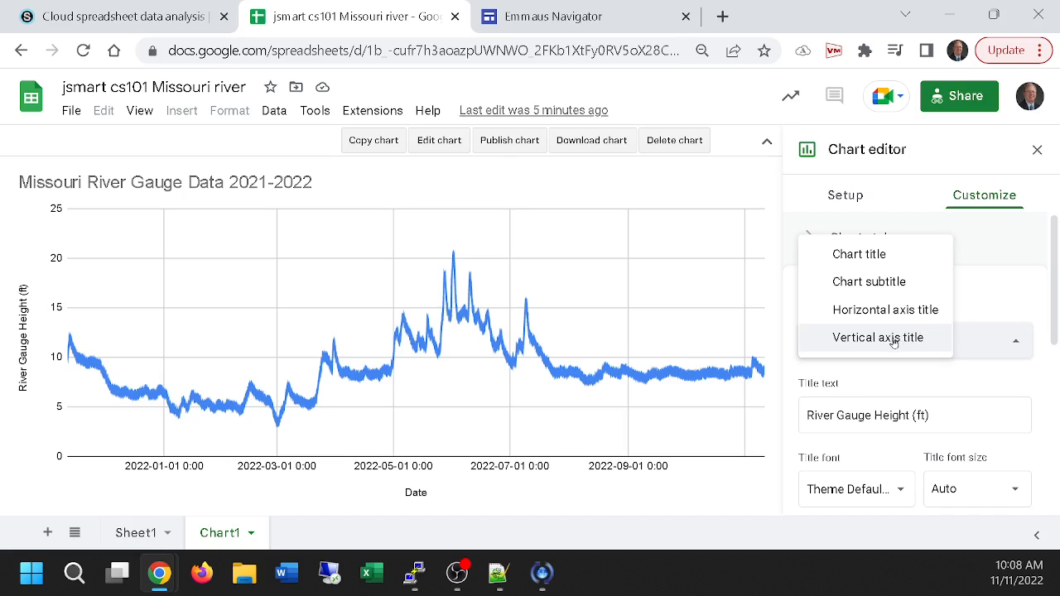
click(893, 339)
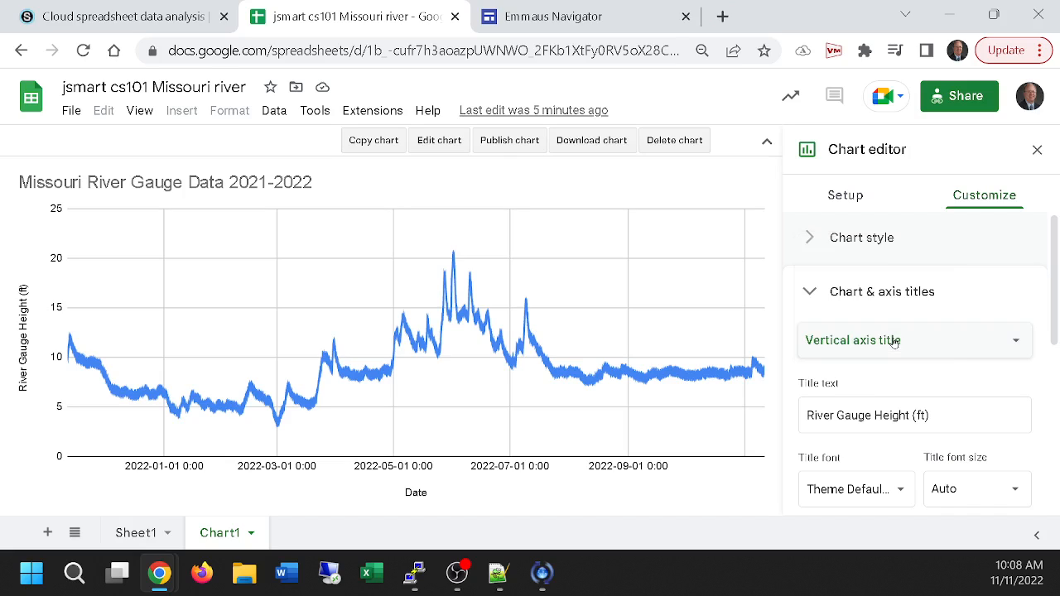
click(817, 300)
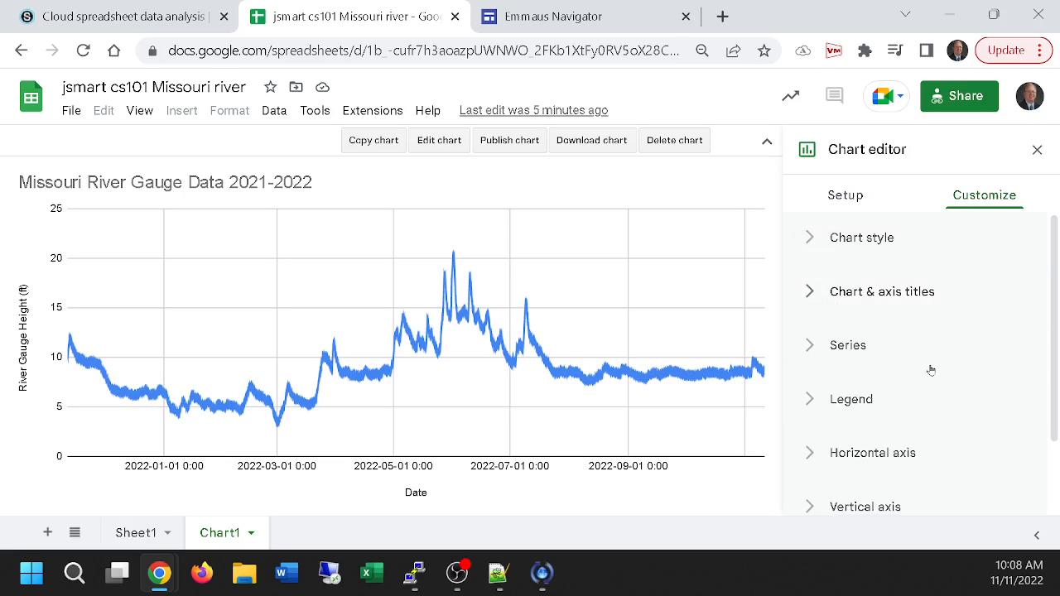
scroll(929, 368, down, 2)
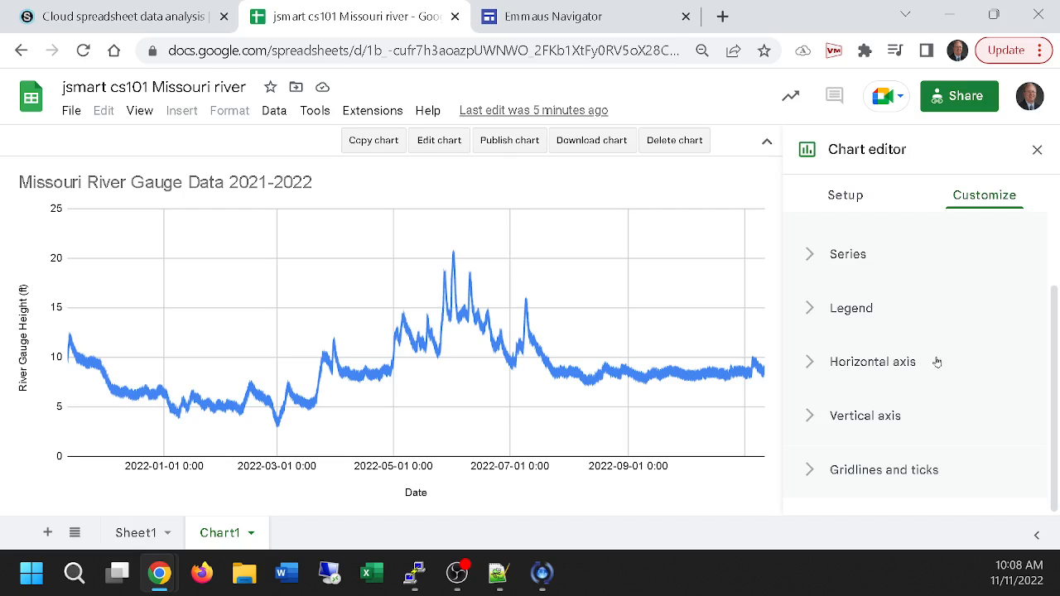
click(831, 365)
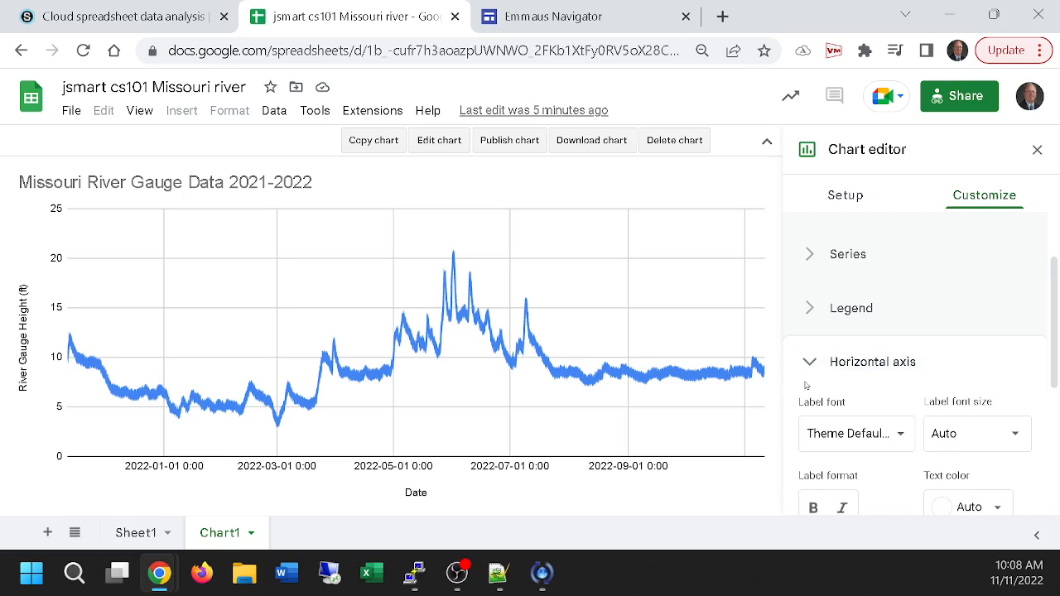
click(816, 366)
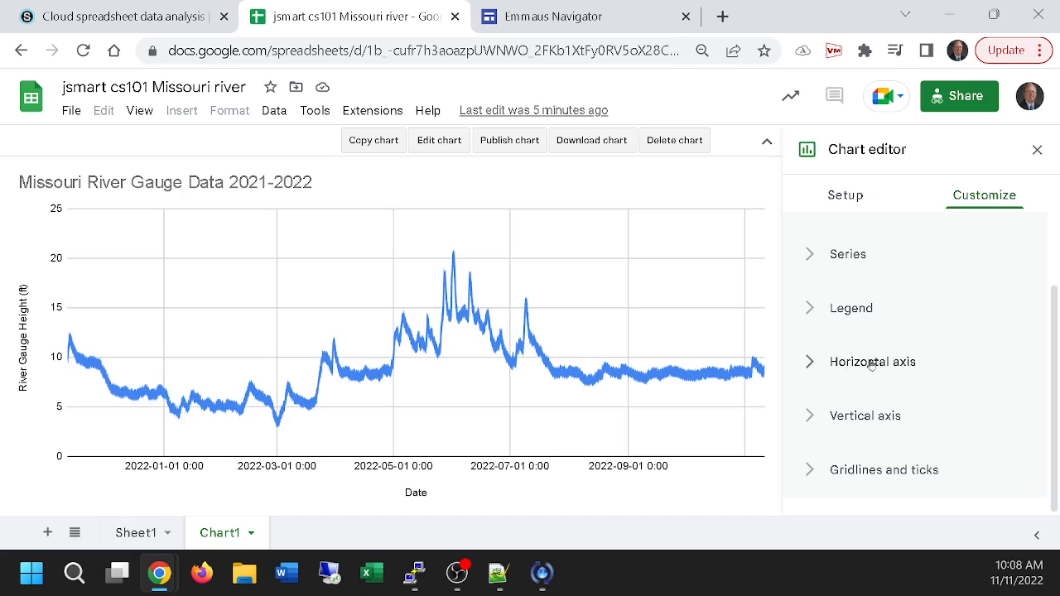
scroll(874, 365, up, 2)
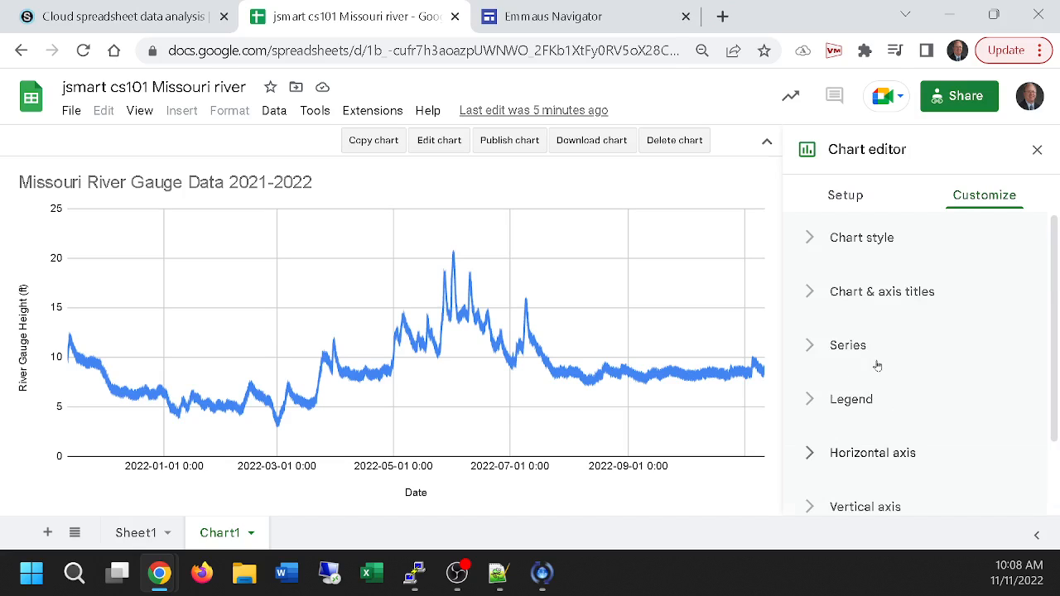
- Show the Horizontal axis title settings and confirm the title reads Date
click(874, 297)
click(914, 343)
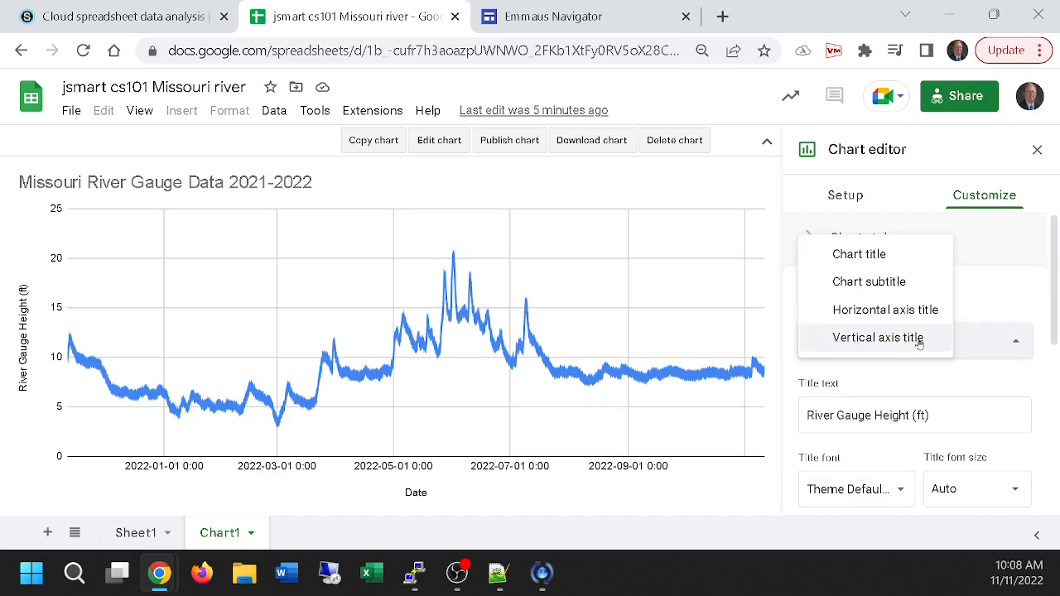
click(909, 312)
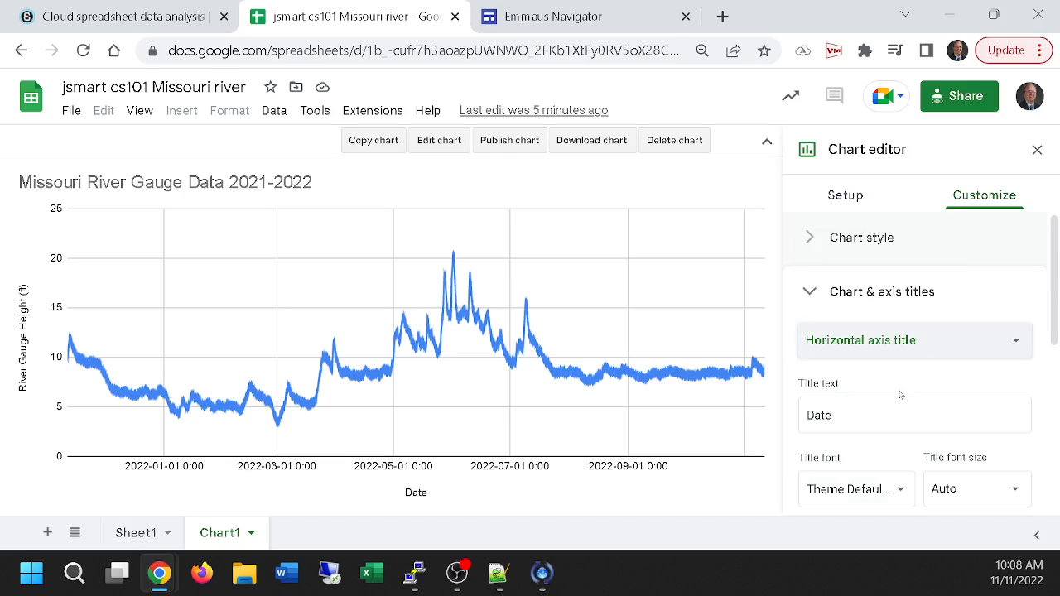
drag(837, 415, 810, 415)
click(868, 410)
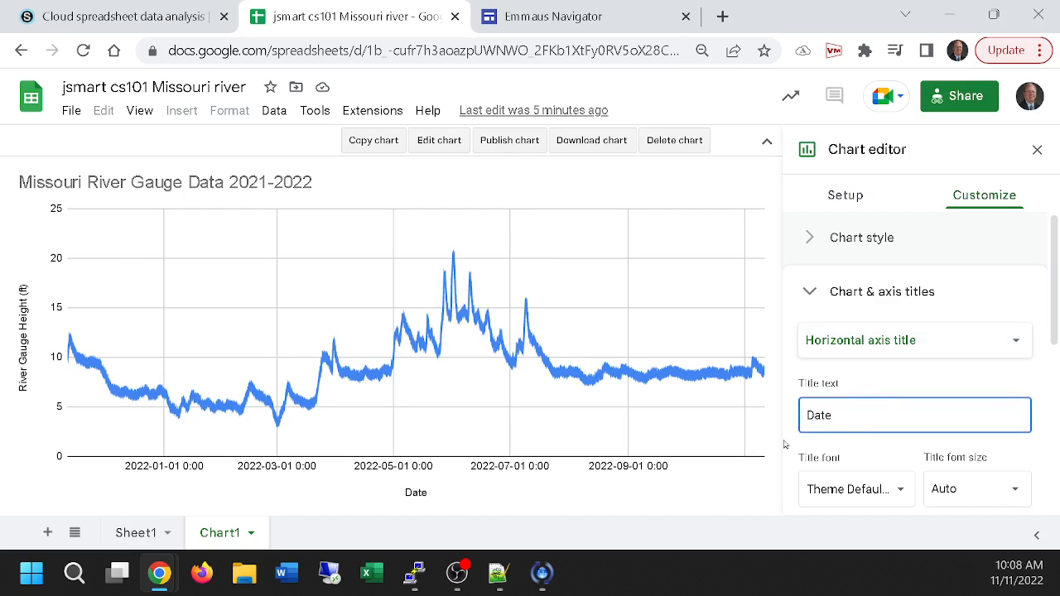
- Launch Firefox and load the emmaus.schoology.com login page
click(202, 572)
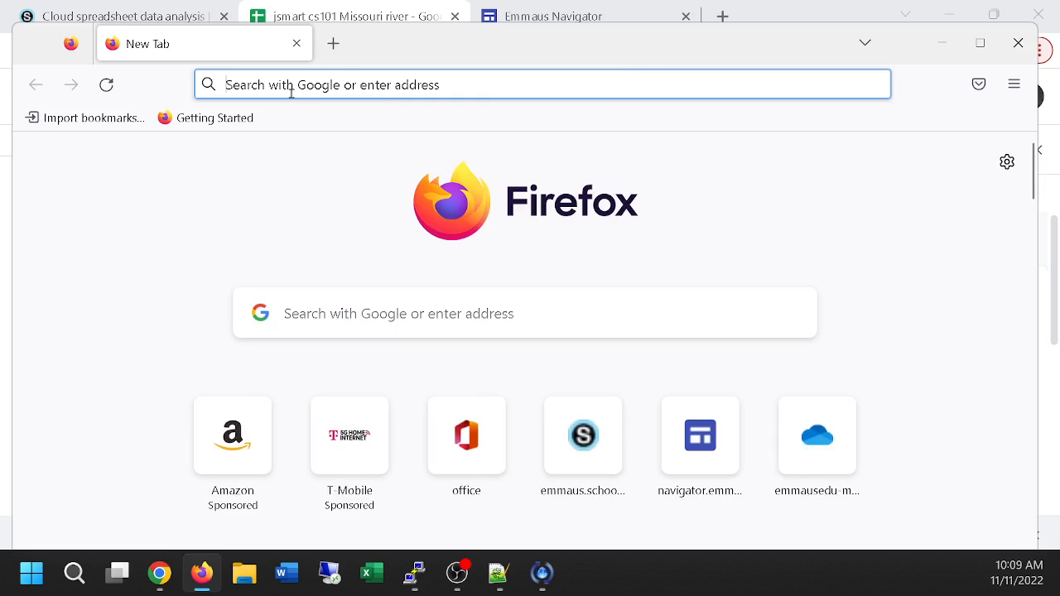
text(em)
key(Return)
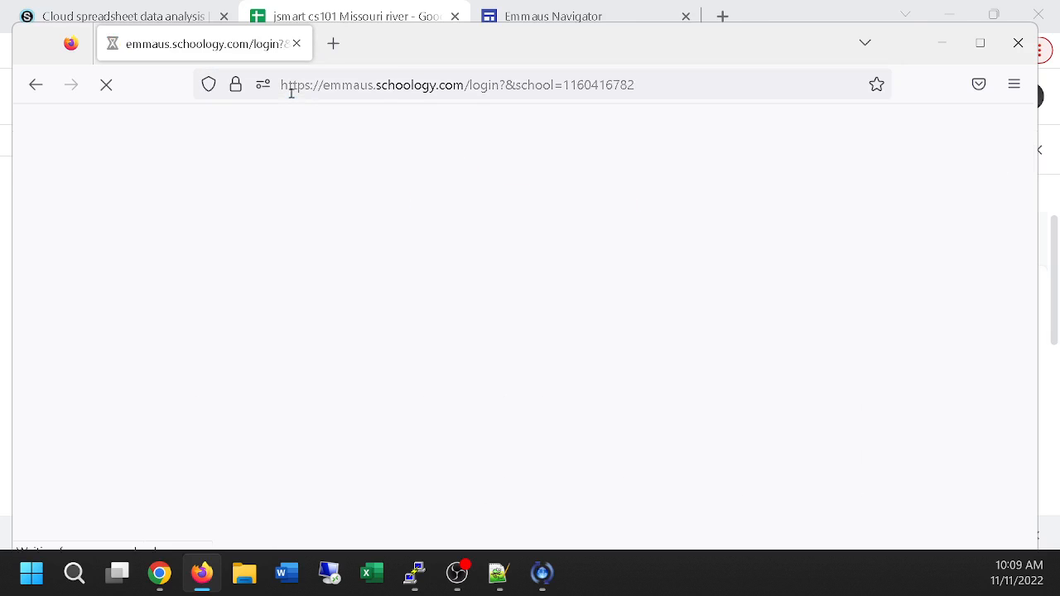
- Log in and open the CS 101 'Cloud spreadsheet data analysis' assignment
click(404, 438)
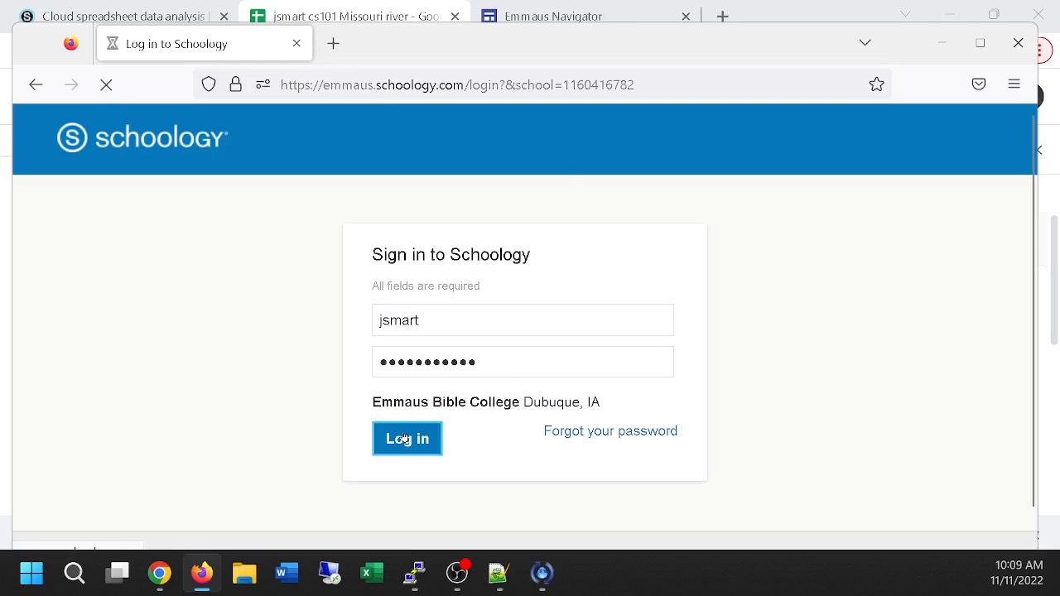
scroll(412, 428, down, 6)
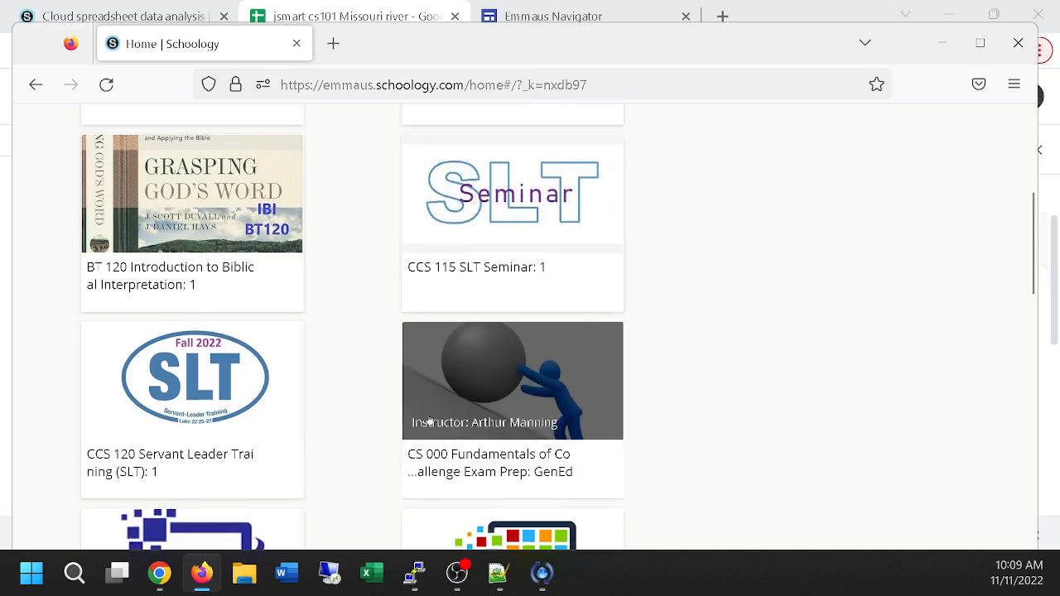
click(240, 383)
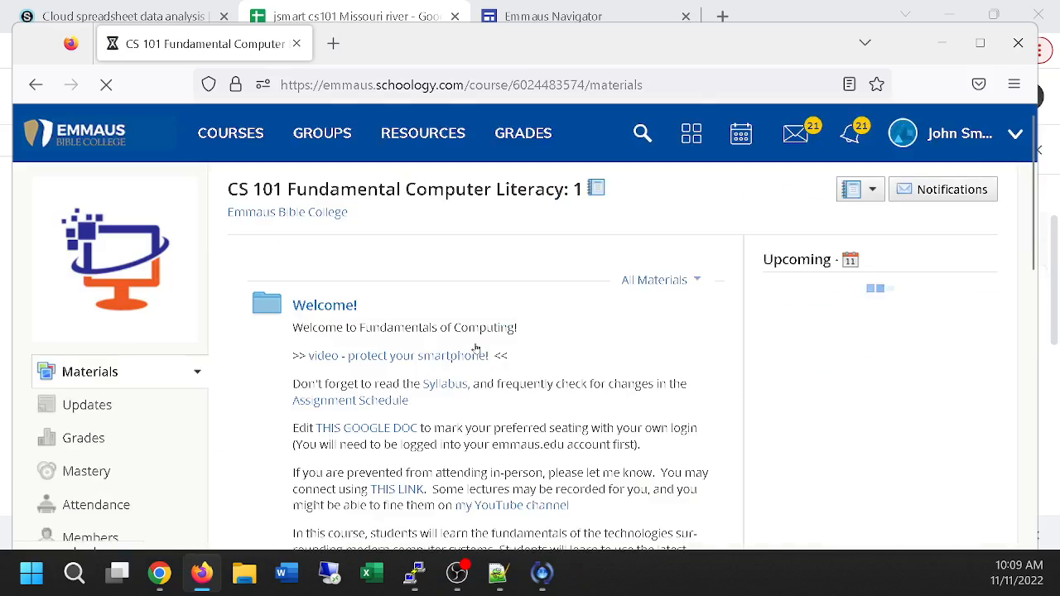
scroll(478, 354, down, 10)
scroll(478, 355, down, 3)
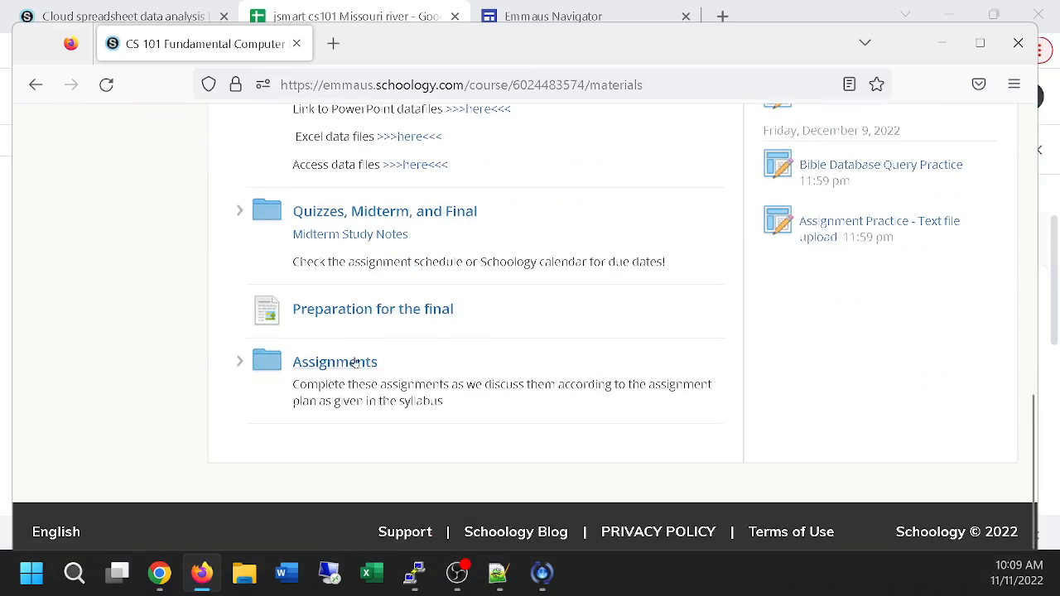
click(355, 361)
scroll(588, 319, down, 15)
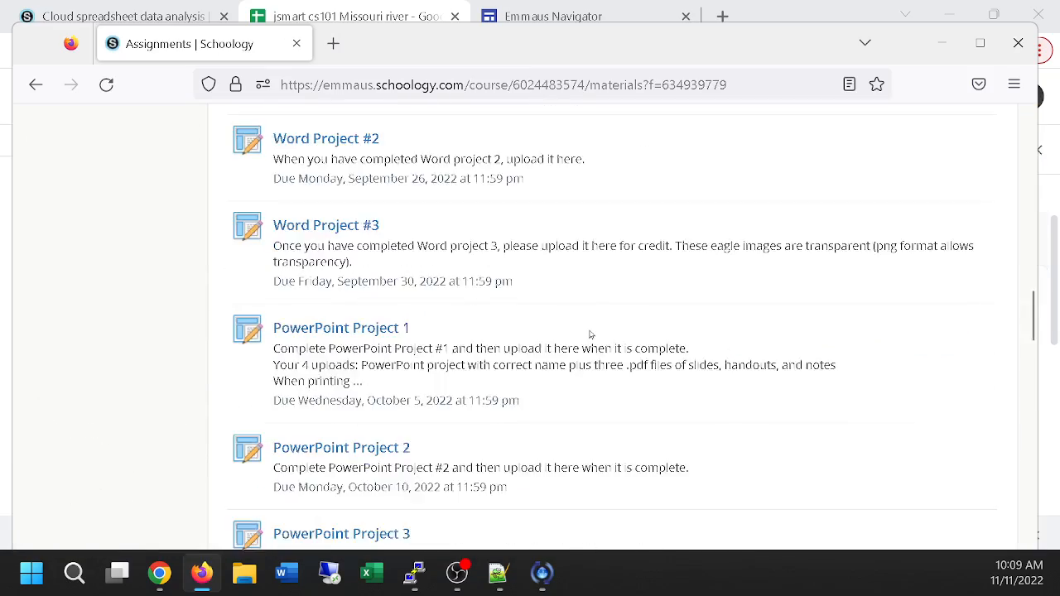
scroll(586, 329, down, 15)
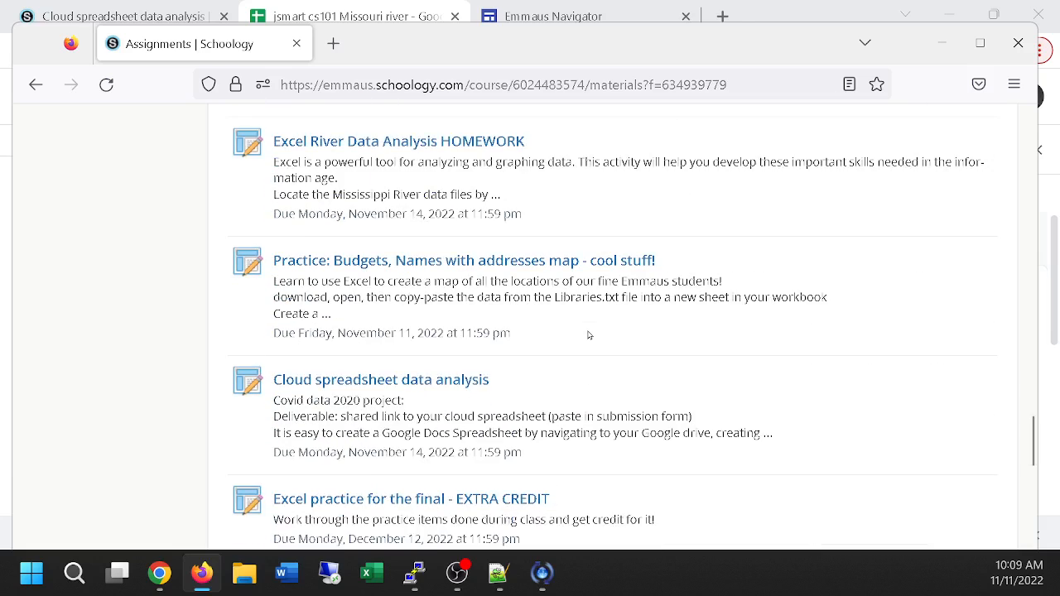
click(402, 281)
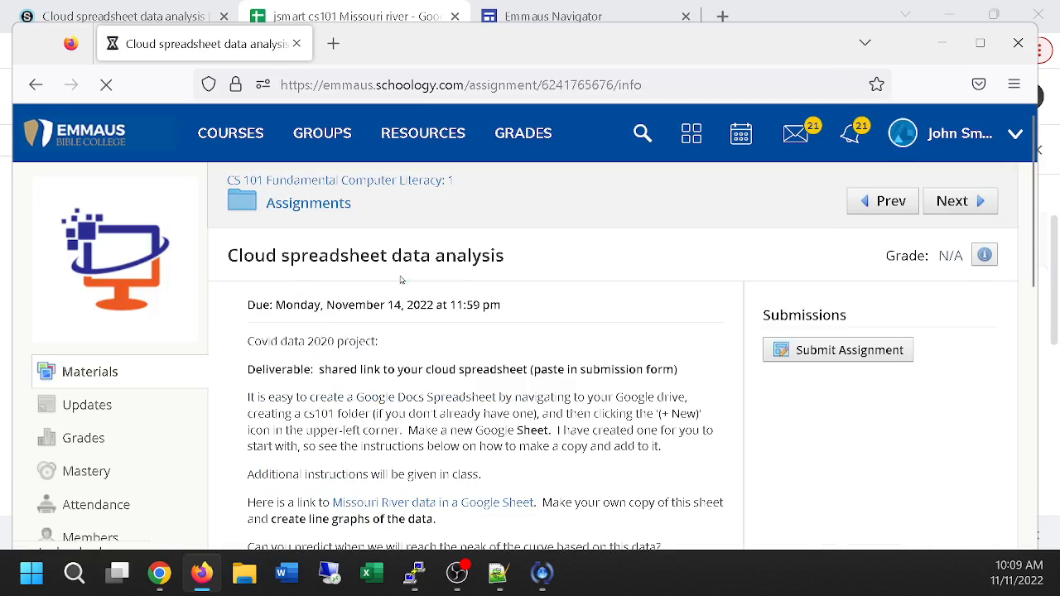
- Begin a blank text submission, then bring Chrome's assignment instructions forward
click(817, 349)
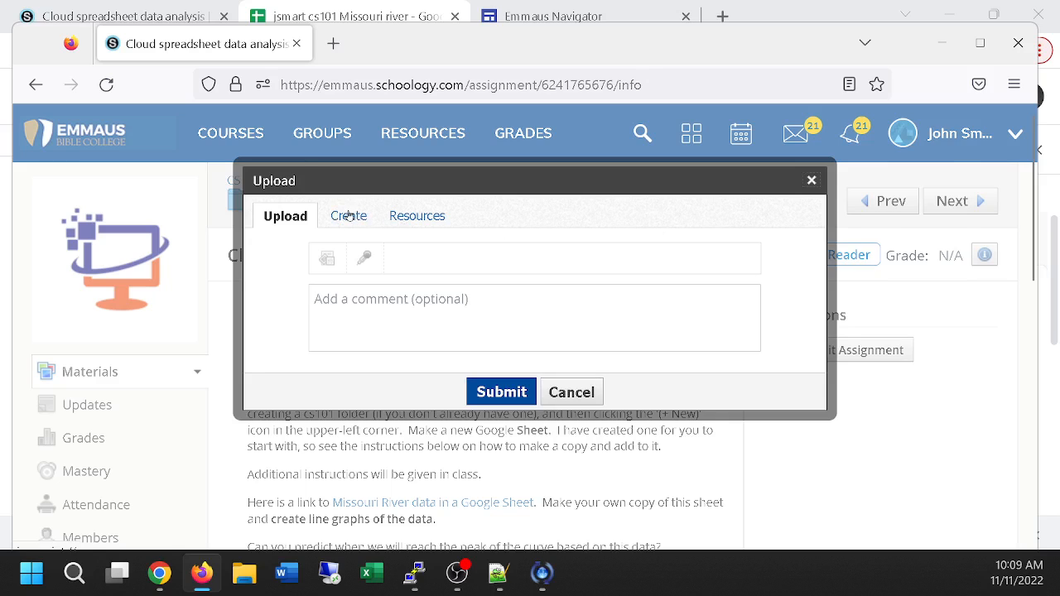
click(348, 216)
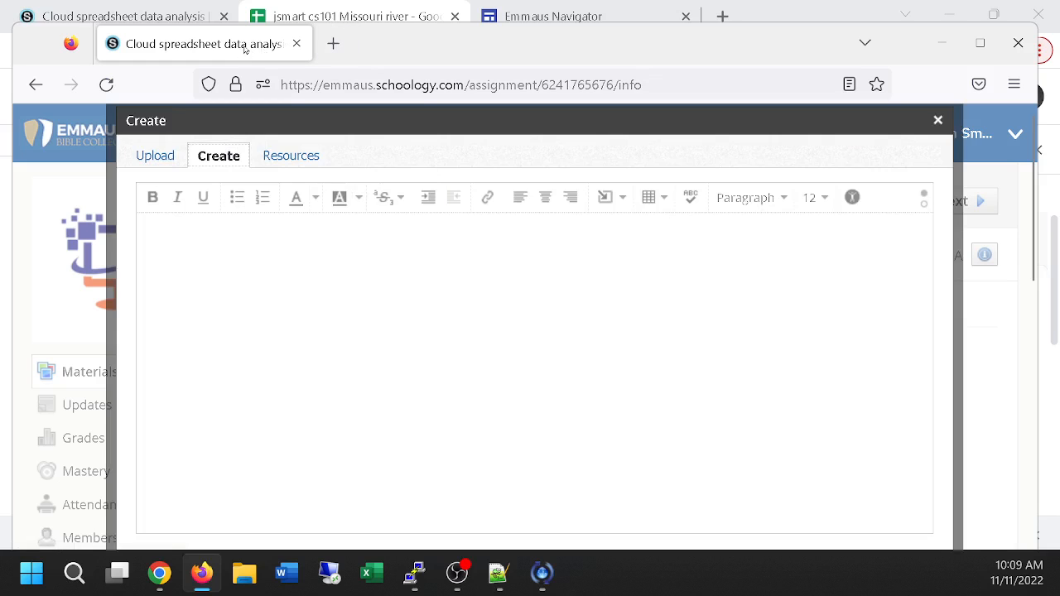
click(172, 18)
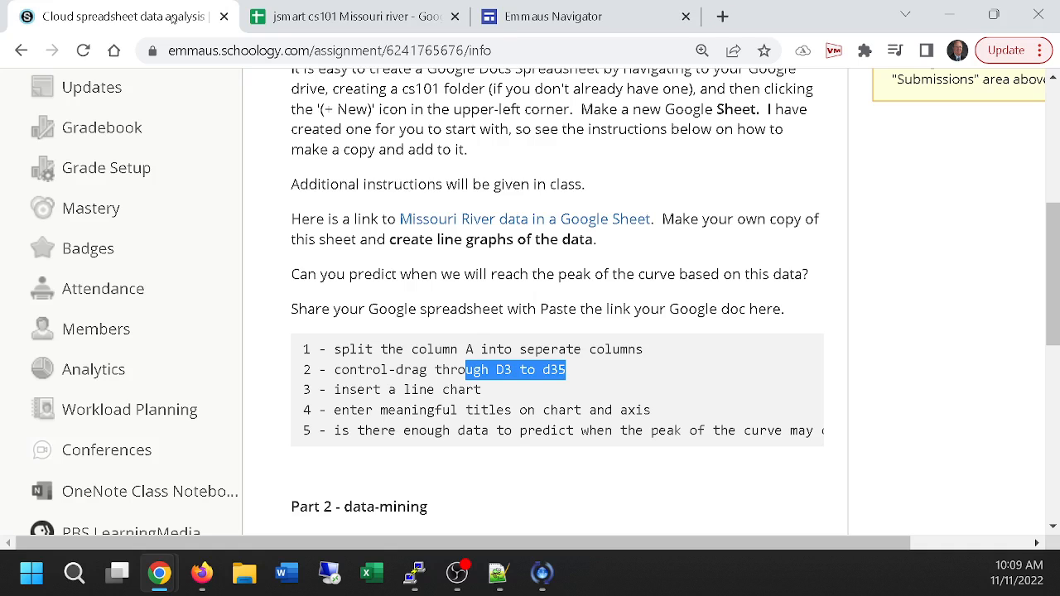
- Copy the Missouri river spreadsheet's anyone-with-the-link viewer link and return to the Schoology editor
click(288, 11)
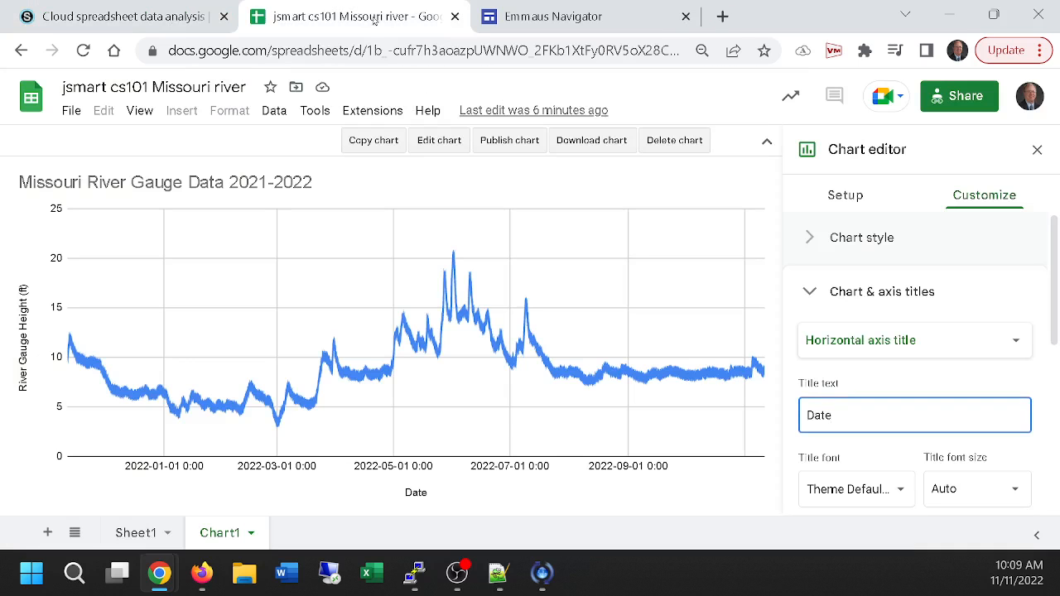
click(952, 95)
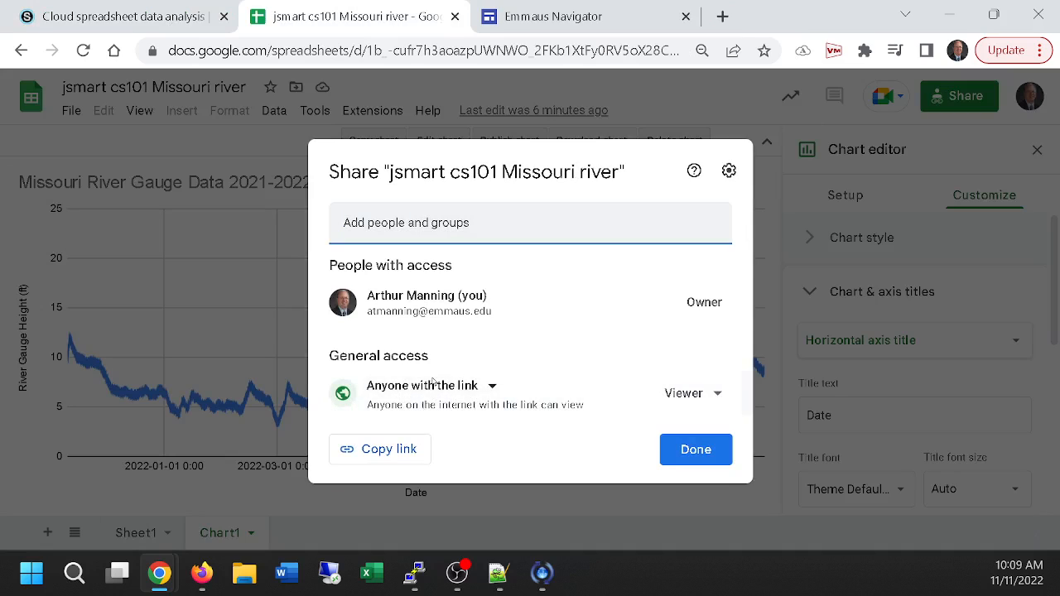
click(491, 389)
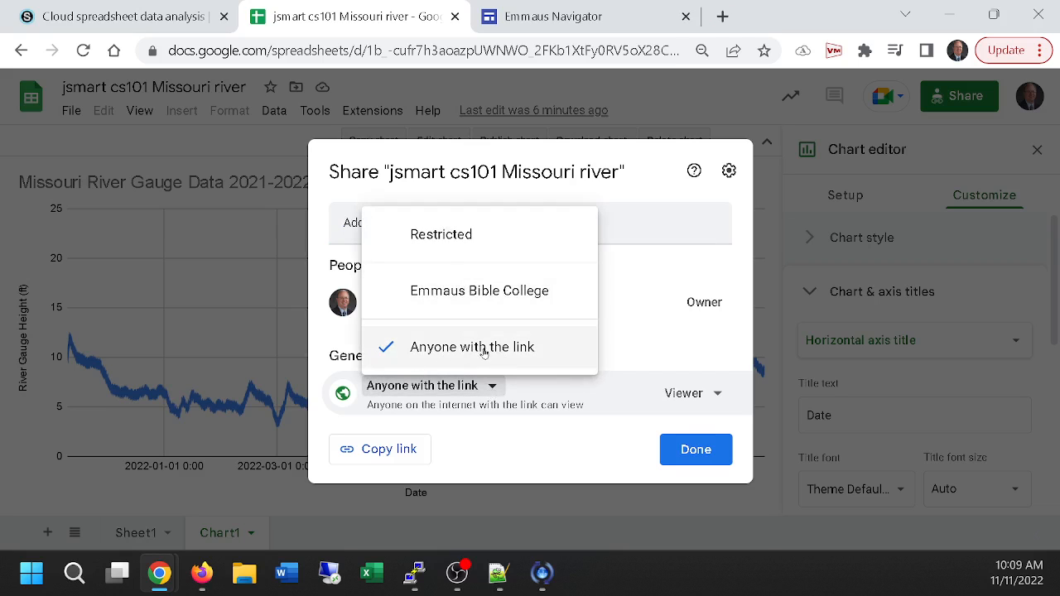
click(388, 457)
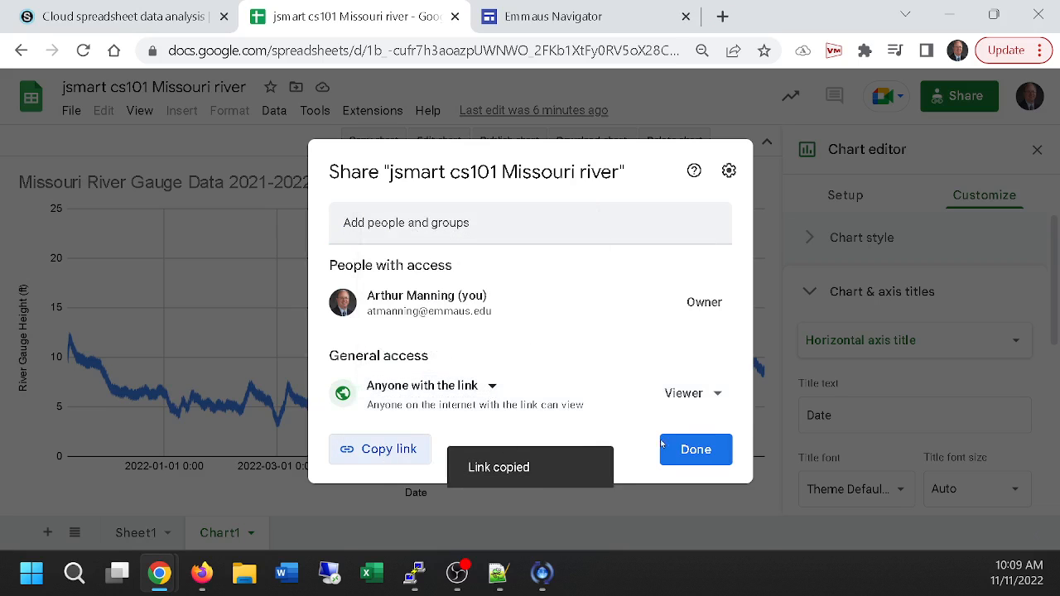
click(695, 448)
key(alt+Tab)
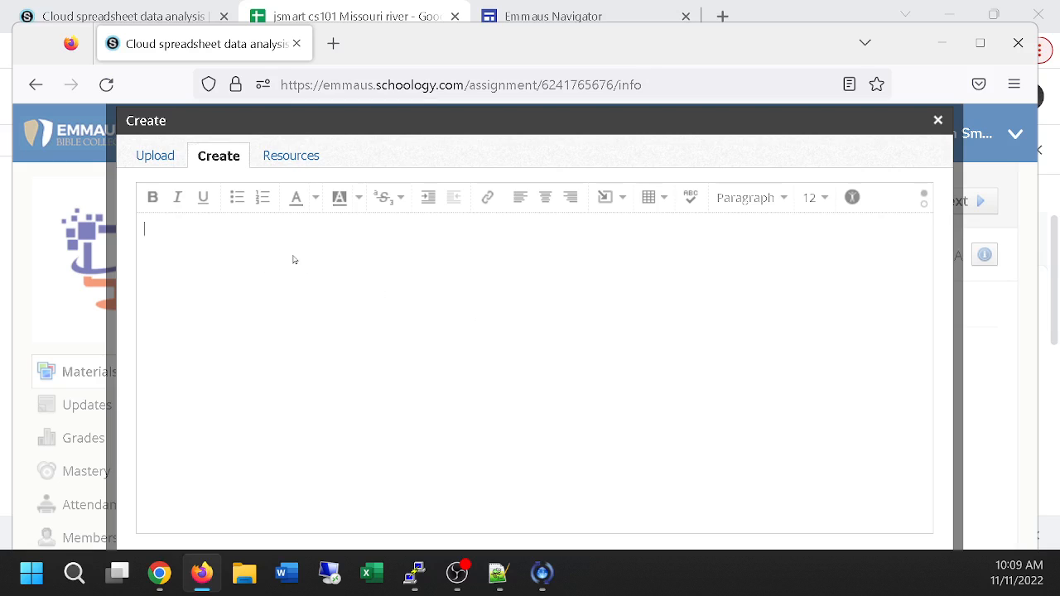
- Write 'link to my spreadsheet' and paste the spreadsheet URL on the next line
text(link to my spreadsheet)
key(Return)
key(ctrl+v)
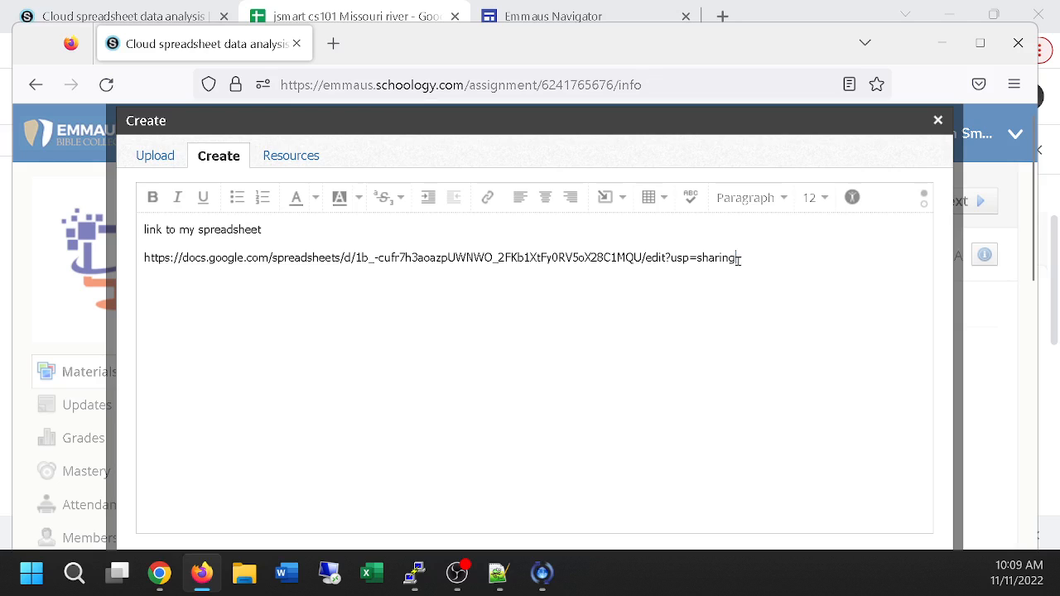
- Turn the pasted URL into a clickable link that opens in a new tab
drag(739, 259, 144, 280)
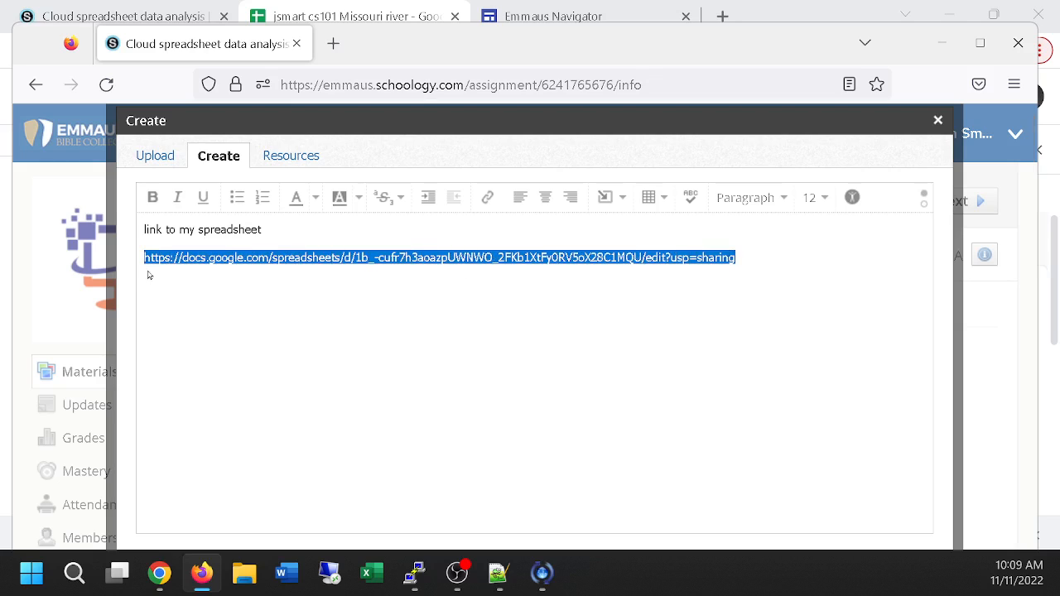
click(609, 203)
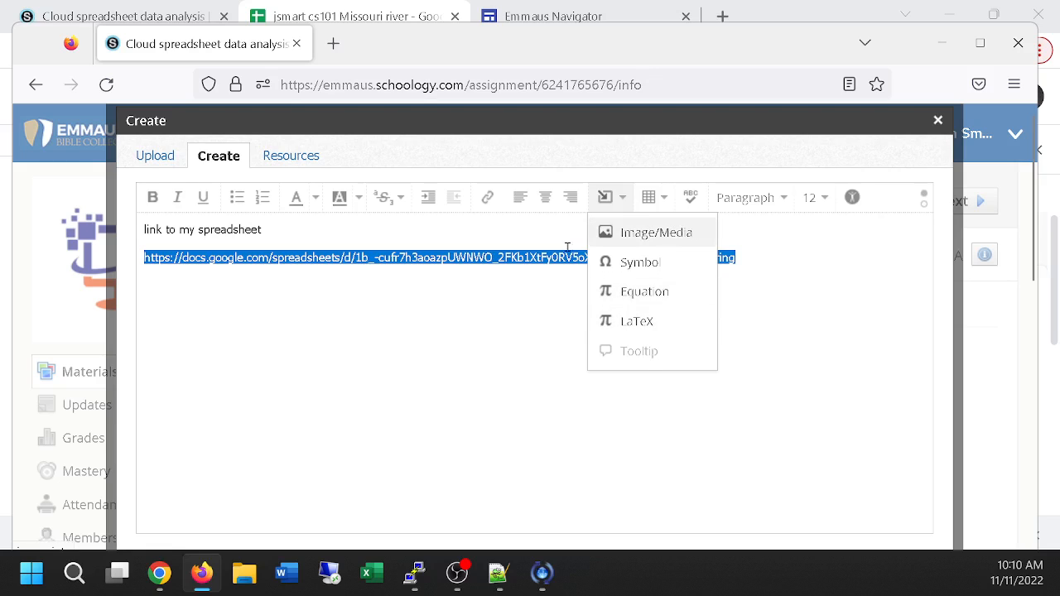
click(549, 335)
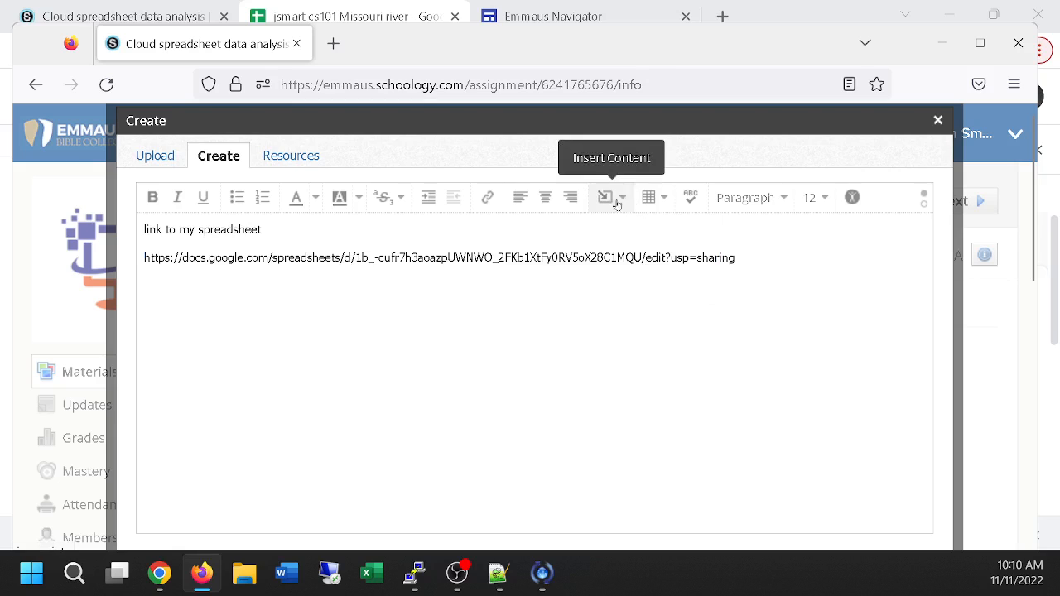
drag(737, 257, 129, 274)
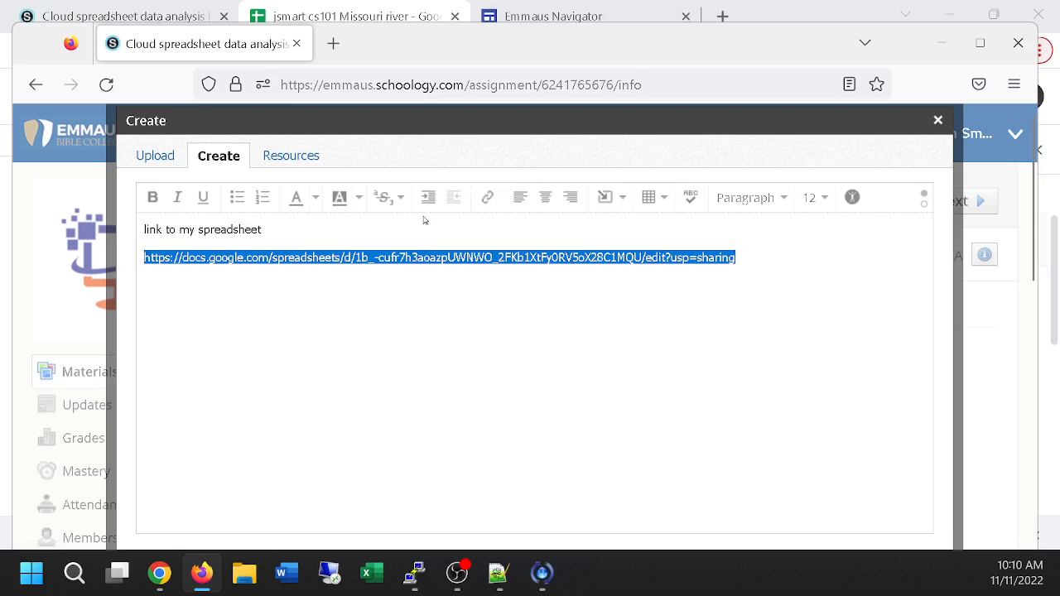
click(487, 197)
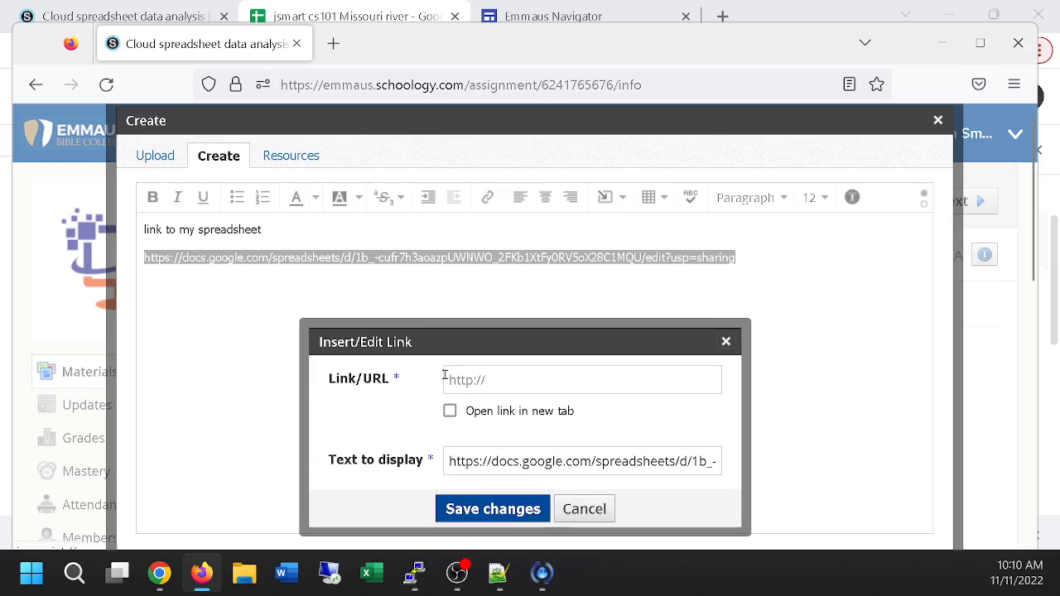
key(ctrl+v)
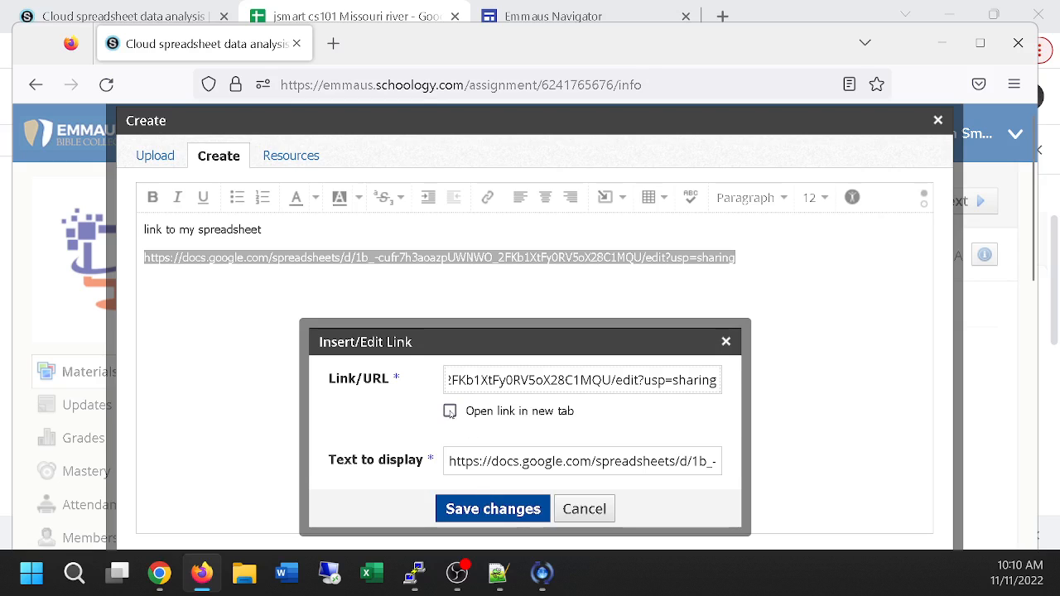
click(449, 412)
click(502, 508)
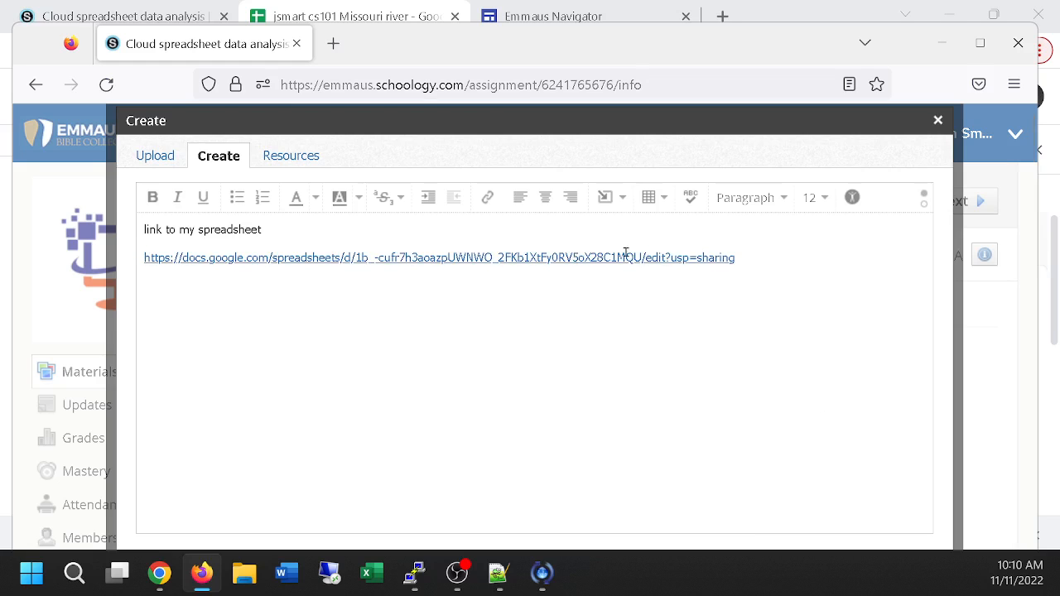
- Submit the assignment, then open the submitted spreadsheet link
scroll(797, 265, down, 3)
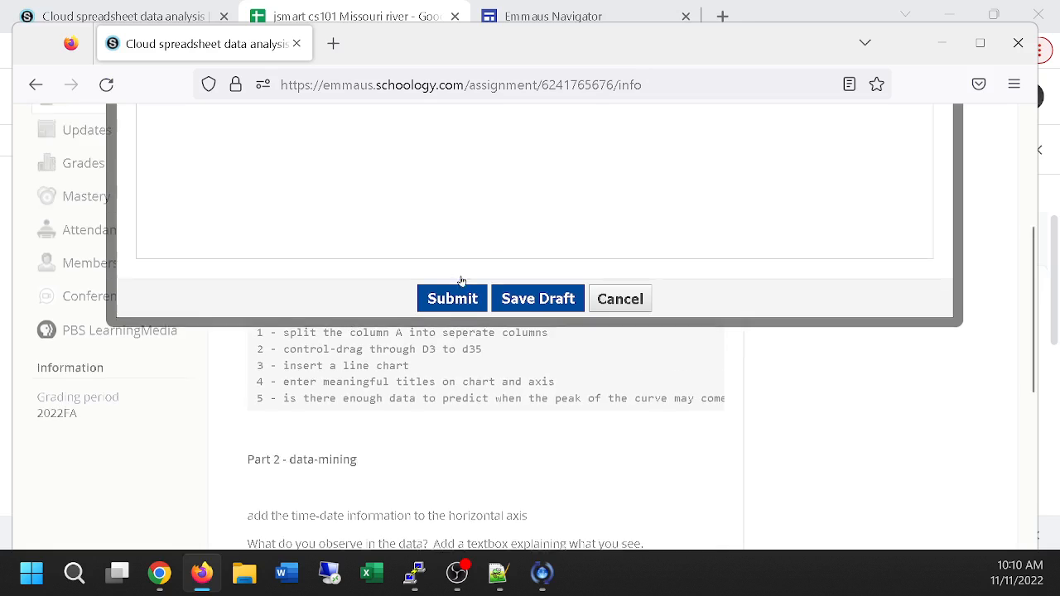
scroll(457, 291, up, 2)
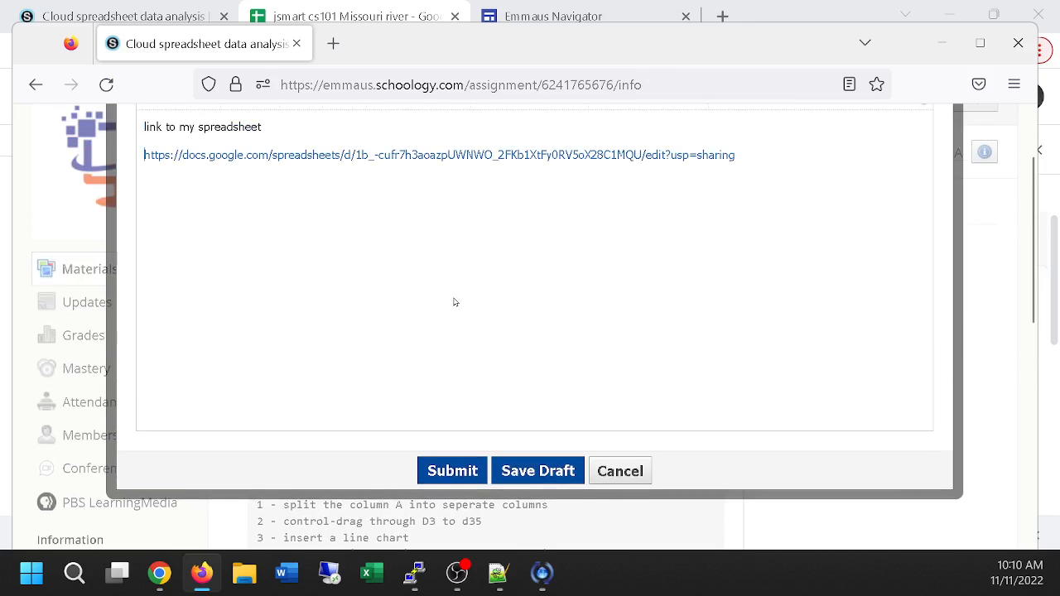
click(452, 470)
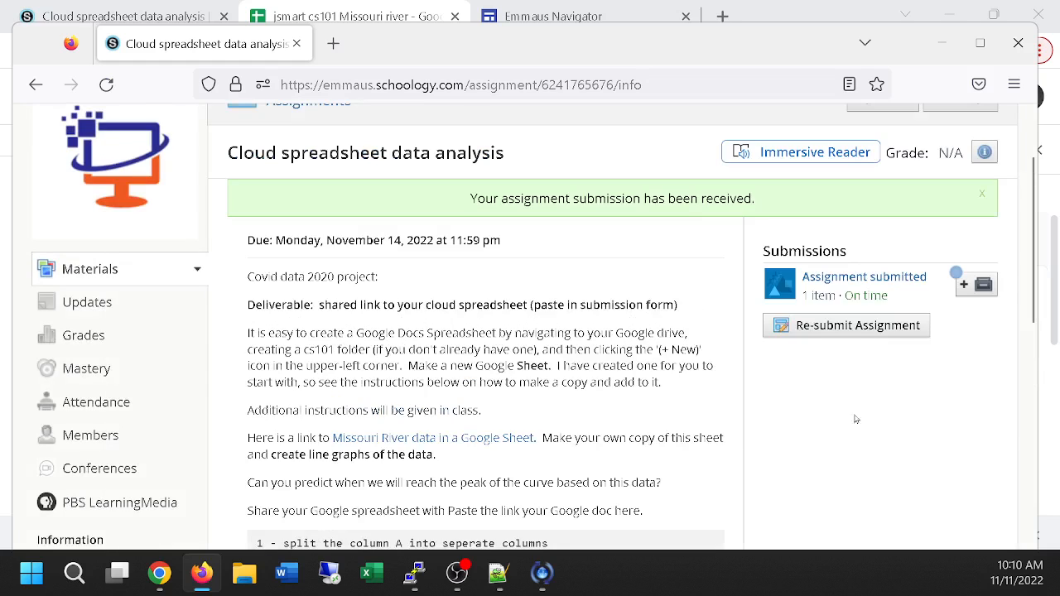
click(861, 274)
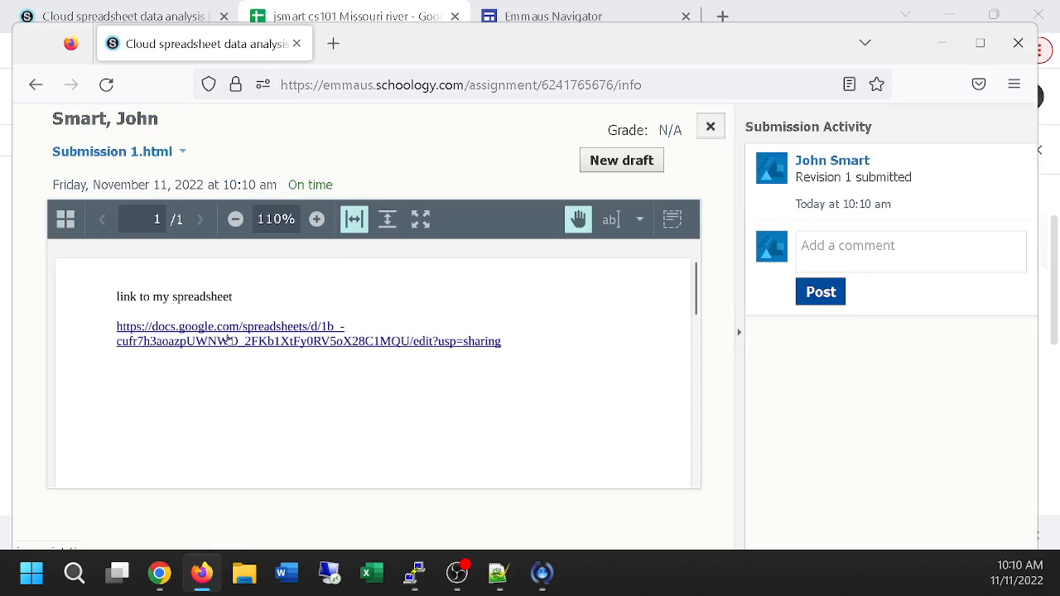
click(229, 339)
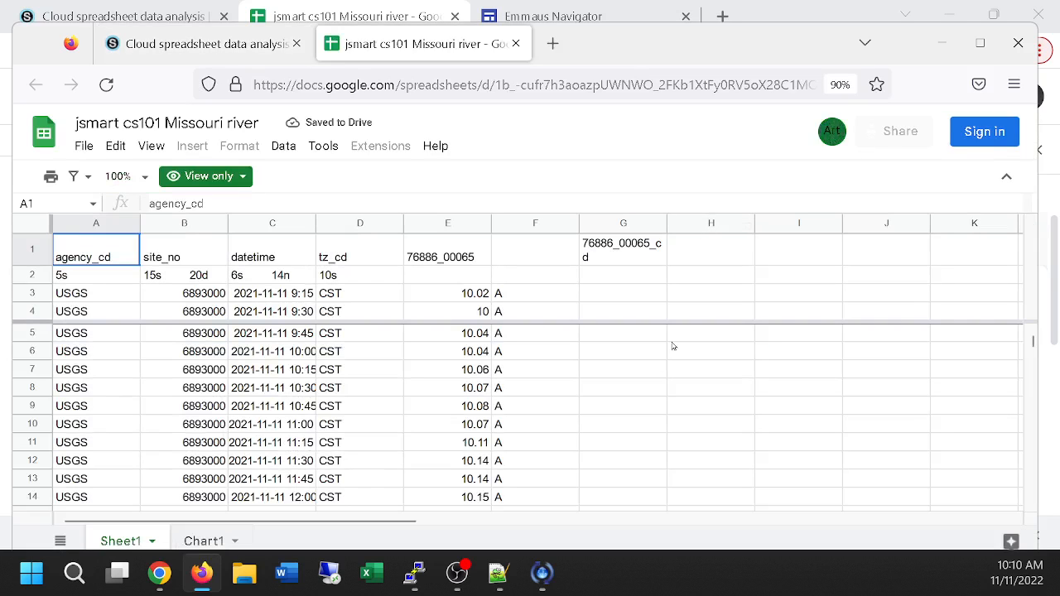
- Show the Chart1 tab with the Missouri River gauge line chart in the shared sheet
scroll(673, 356, down, 5)
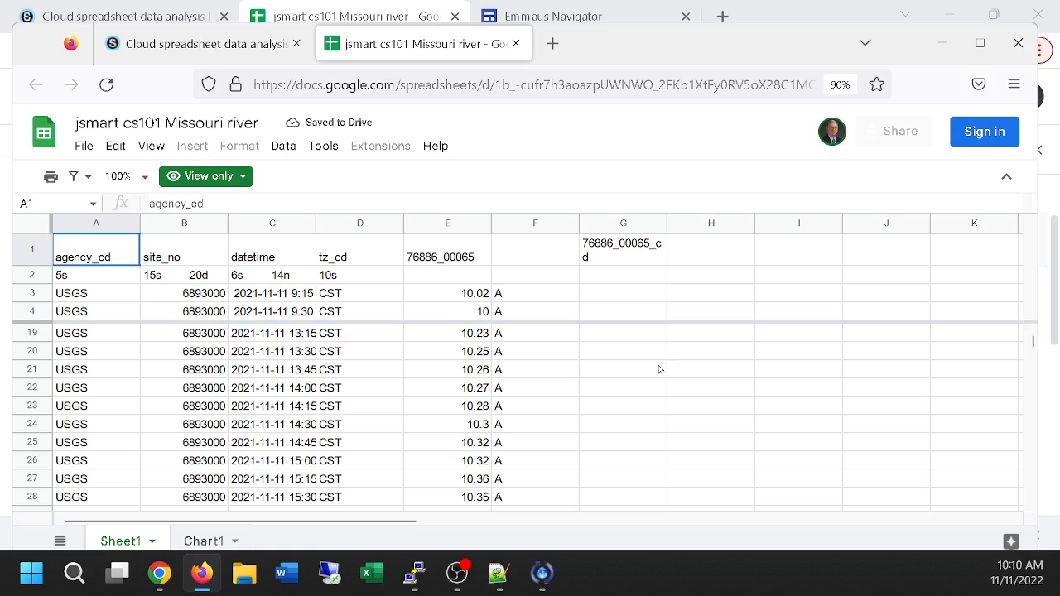
click(190, 540)
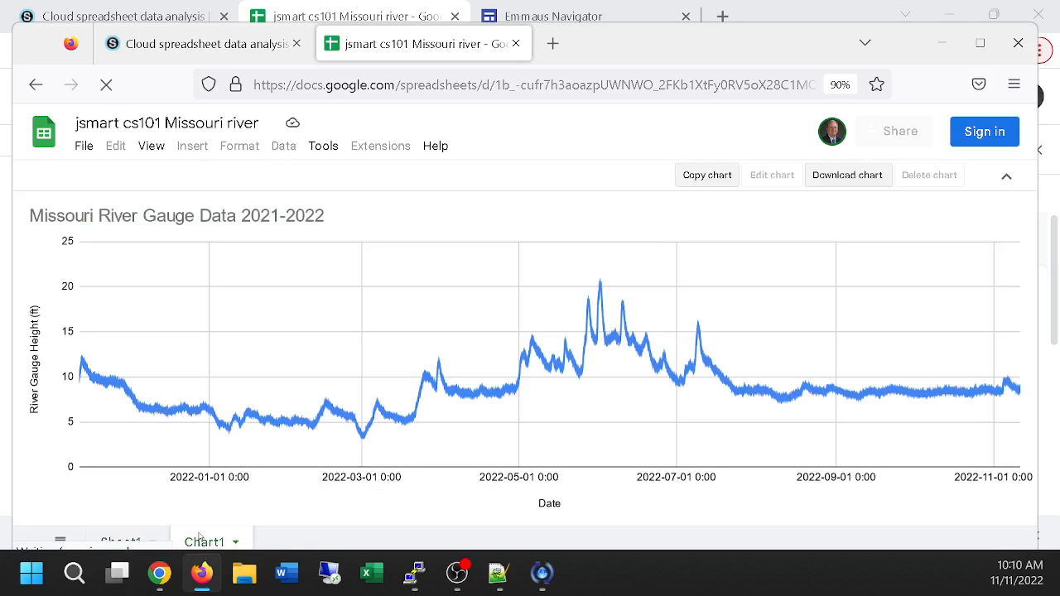
click(107, 88)
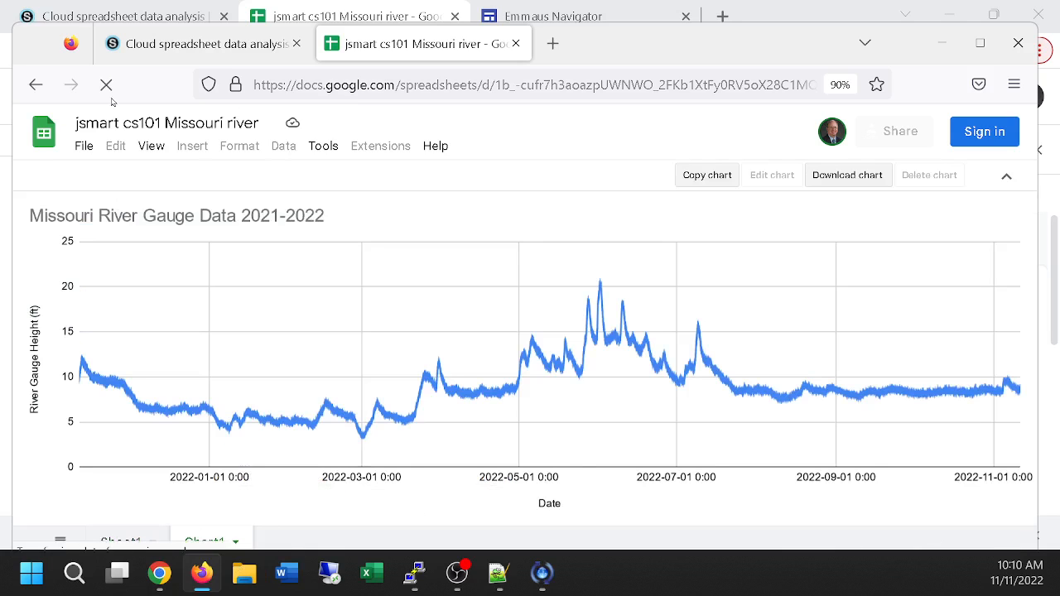
click(85, 149)
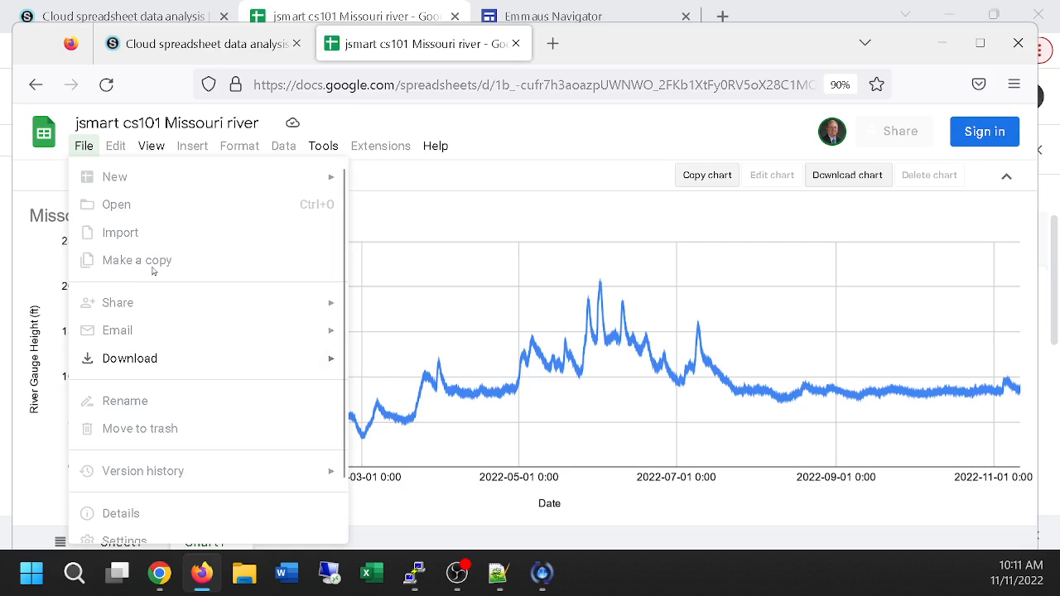
- Close the File menu to view the finished chart, then bring Schoology forward
click(554, 126)
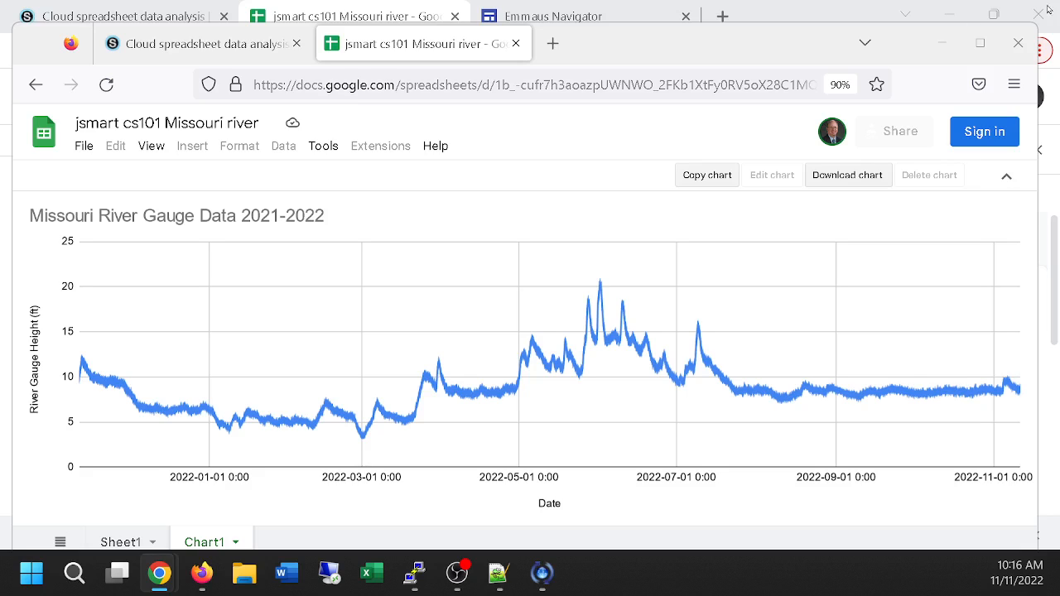
click(120, 17)
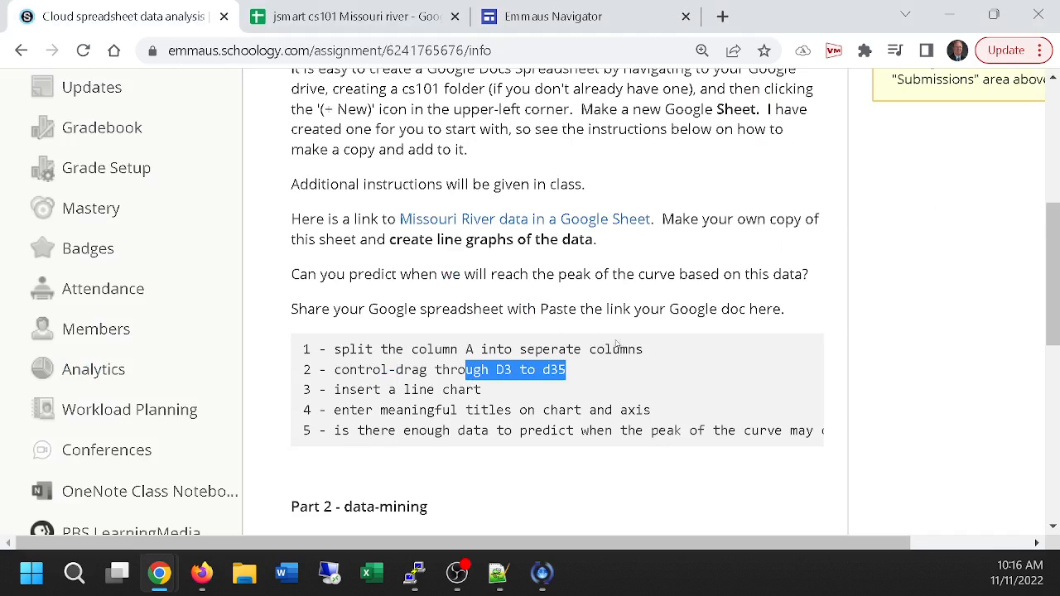
- Highlight step 2 of the assignment's numbered instructions
scroll(621, 340, up, 3)
scroll(625, 340, down, 1)
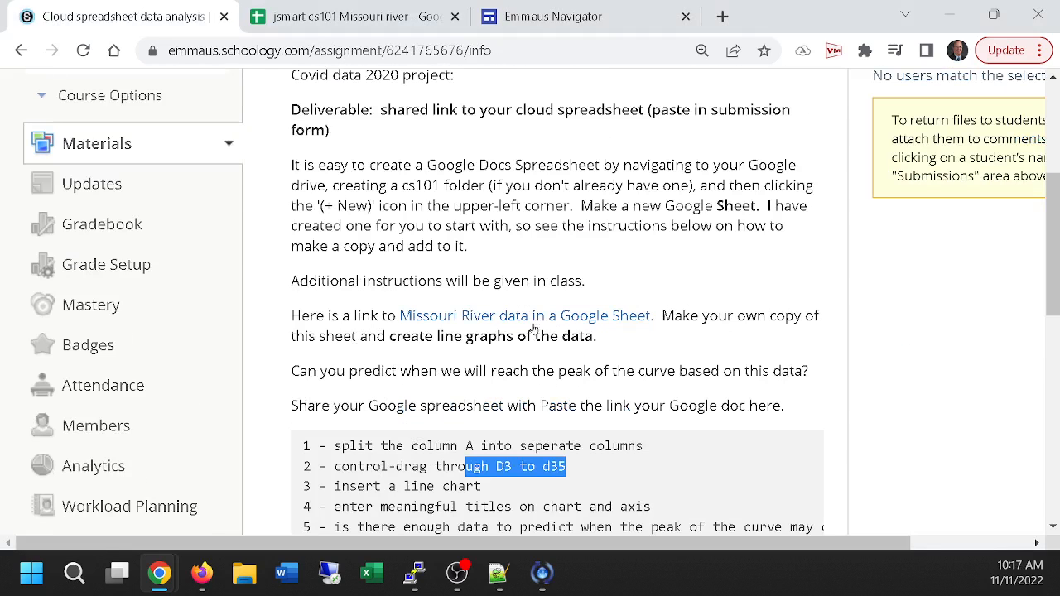
scroll(539, 331, down, 1)
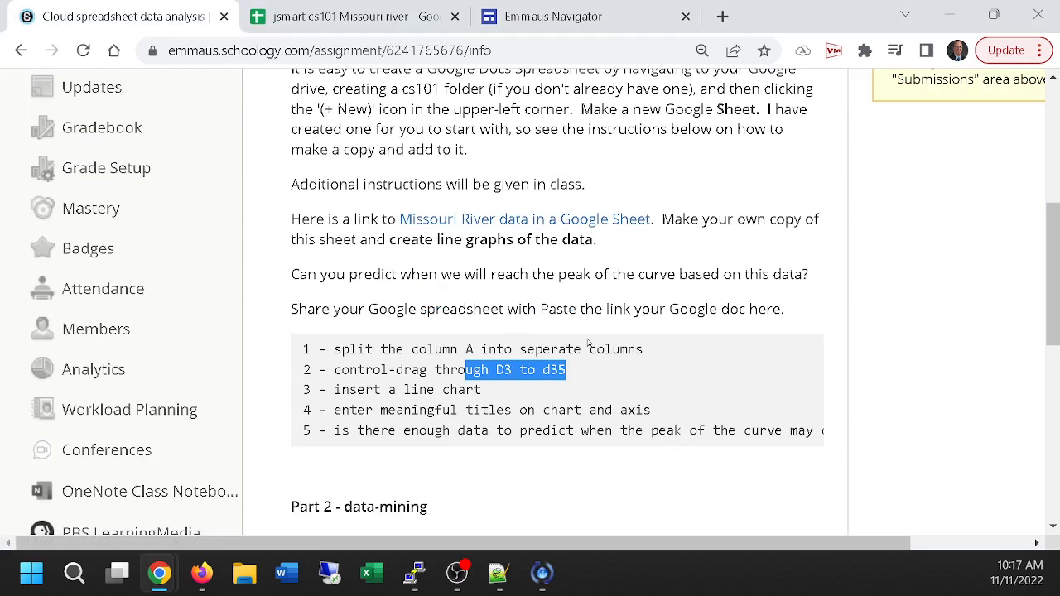
click(579, 375)
drag(580, 375, 333, 370)
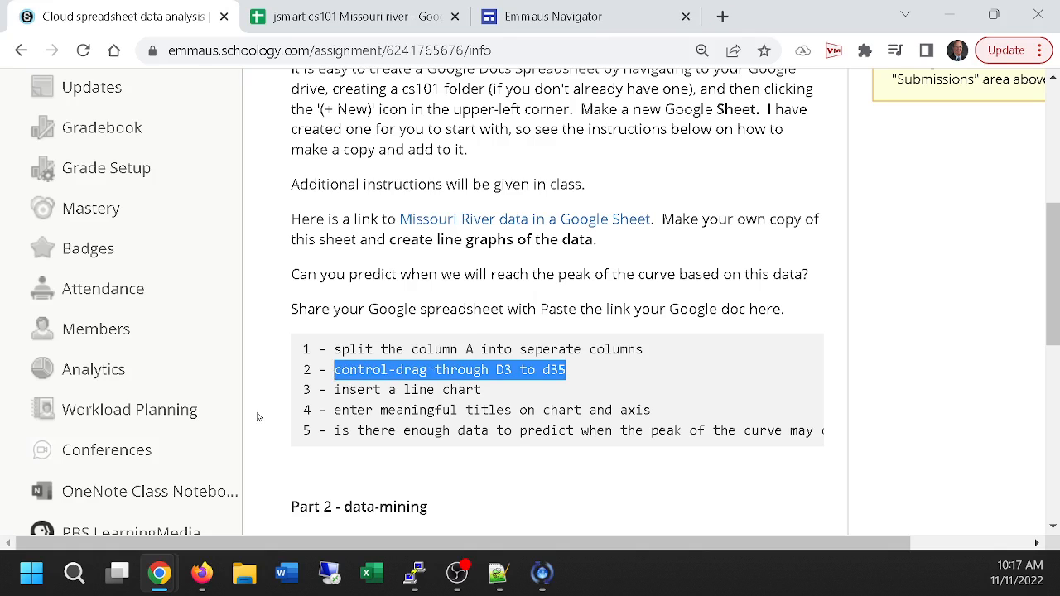
- Select the description from the due date through step 1 and open the assignment's options menu
scroll(967, 239, up, 5)
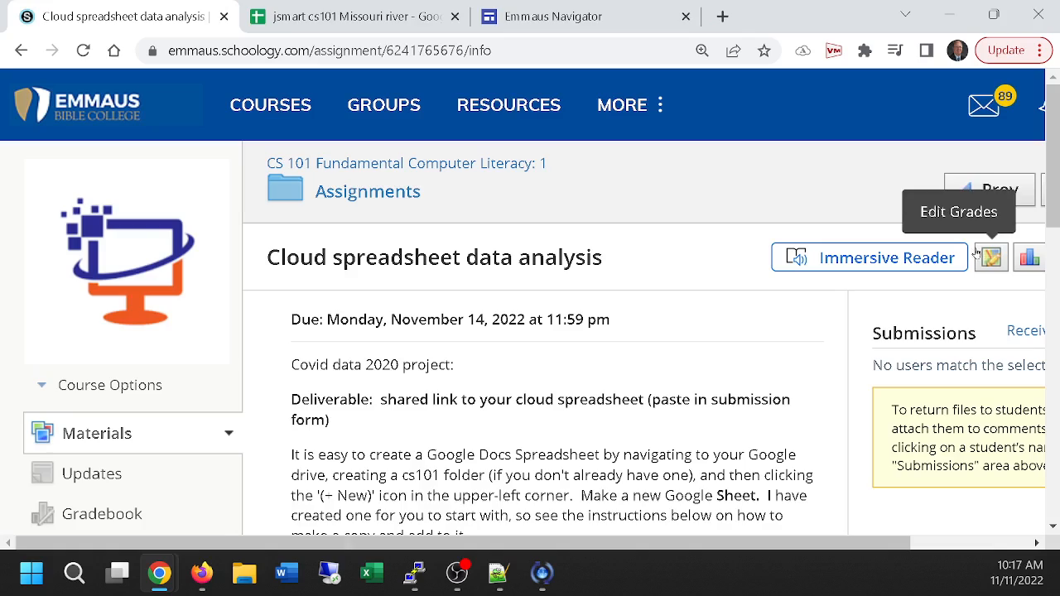
scroll(782, 360, down, 2)
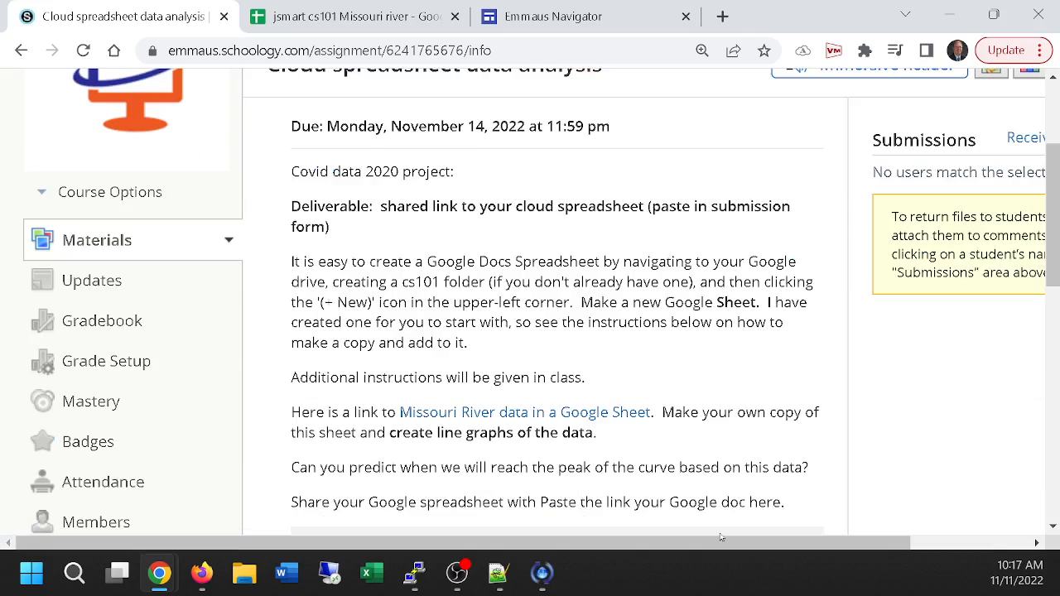
drag(720, 534, 861, 543)
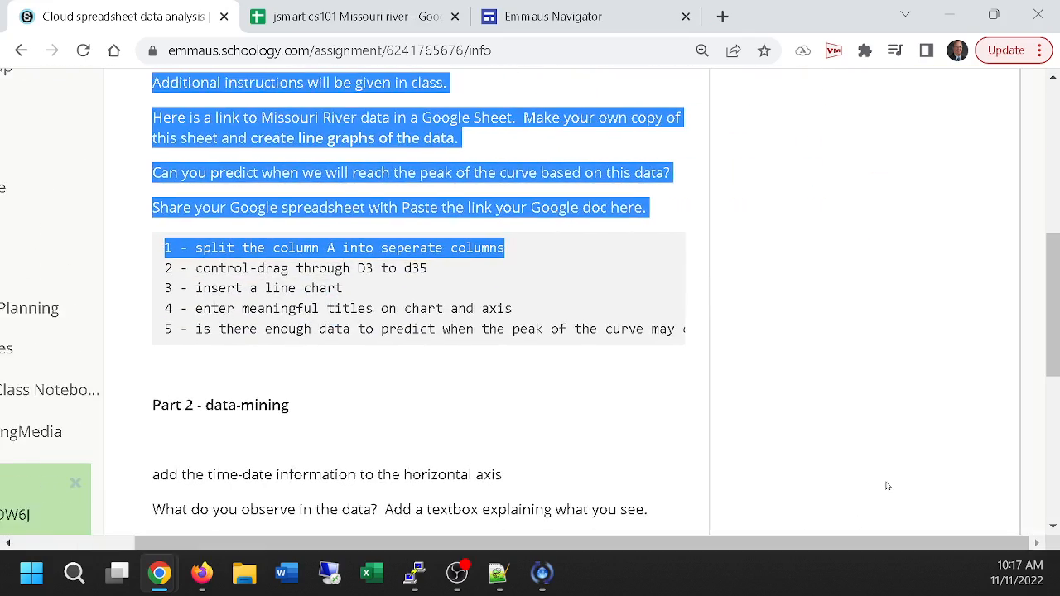
scroll(903, 430, up, 4)
scroll(903, 430, up, 3)
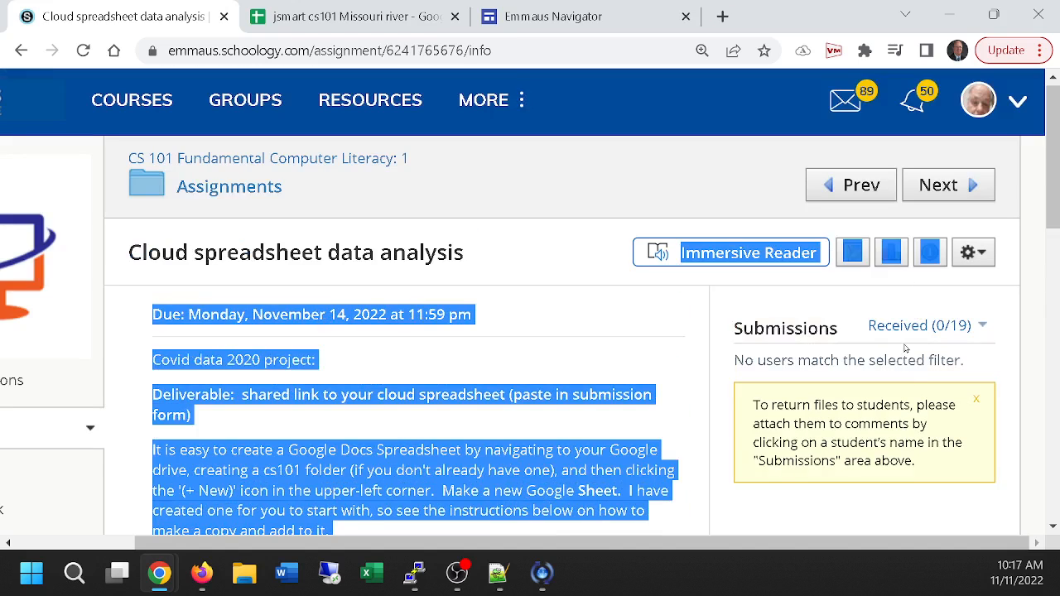
click(973, 253)
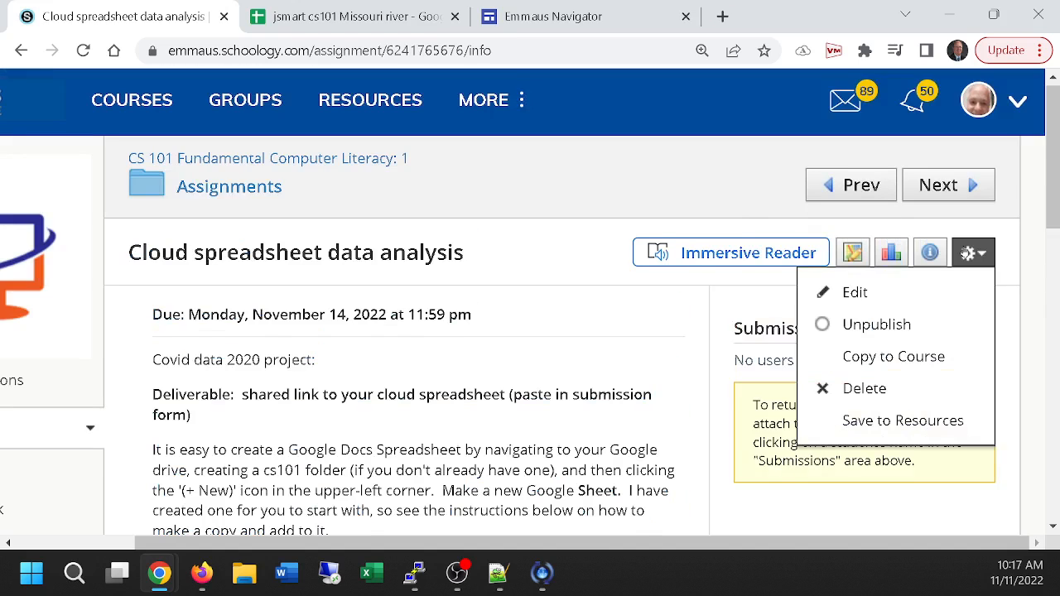
- Edit the assignment and append '(can you find it?)' to step 1
click(852, 291)
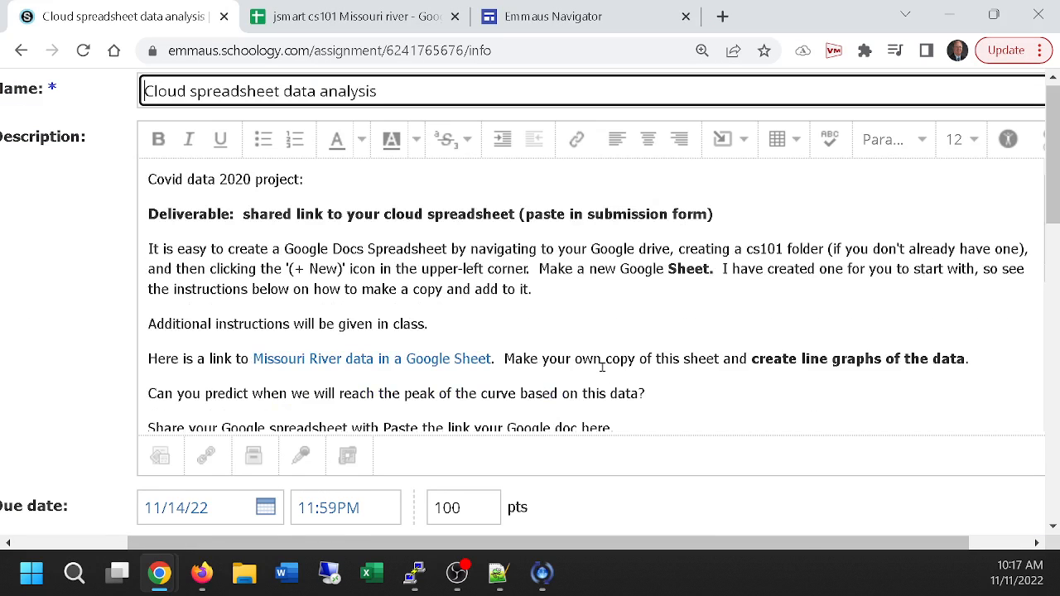
scroll(602, 367, down, 2)
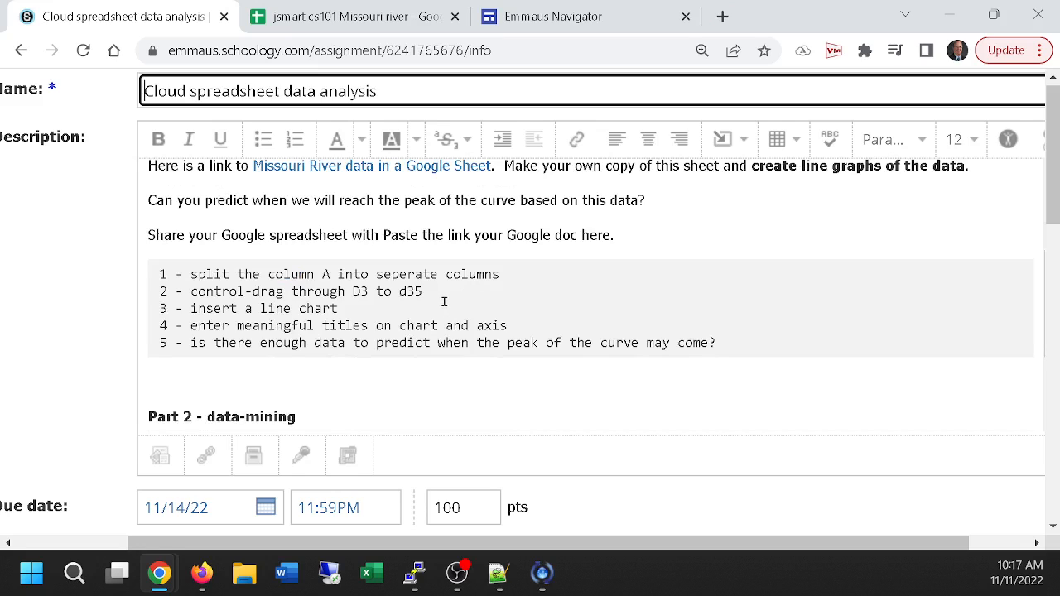
click(502, 274)
text(()
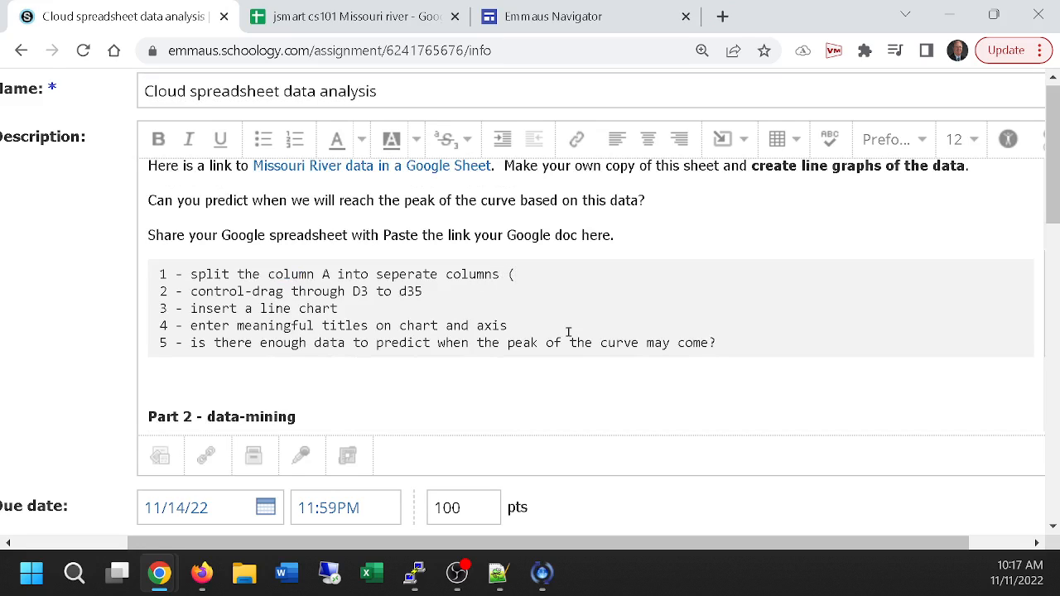
text(can you find it?))
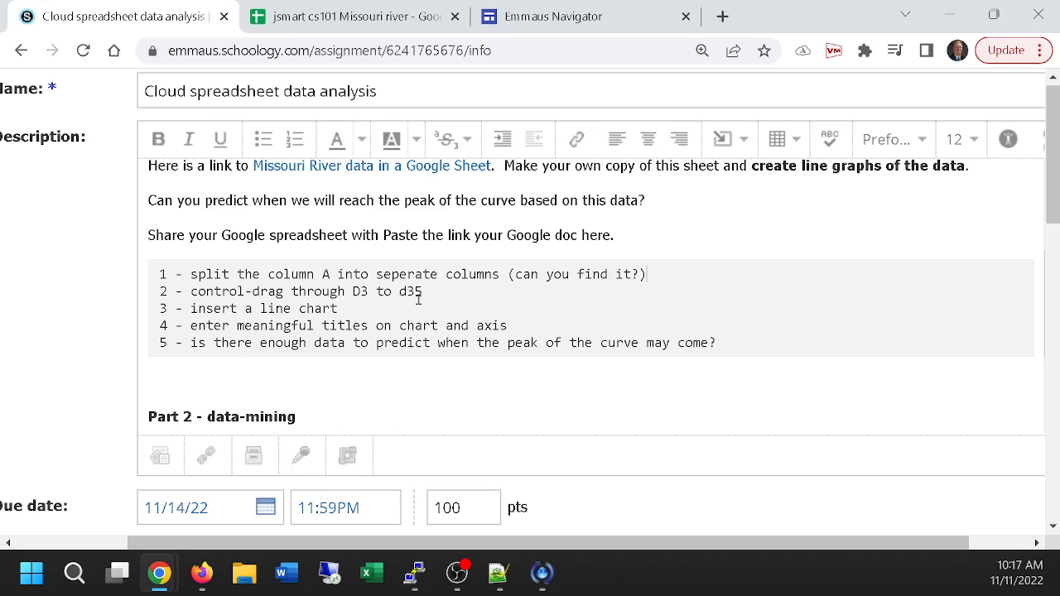
- Rewrite step 2 as 'select the gauge height cells (hourly?)'
drag(424, 294, 192, 294)
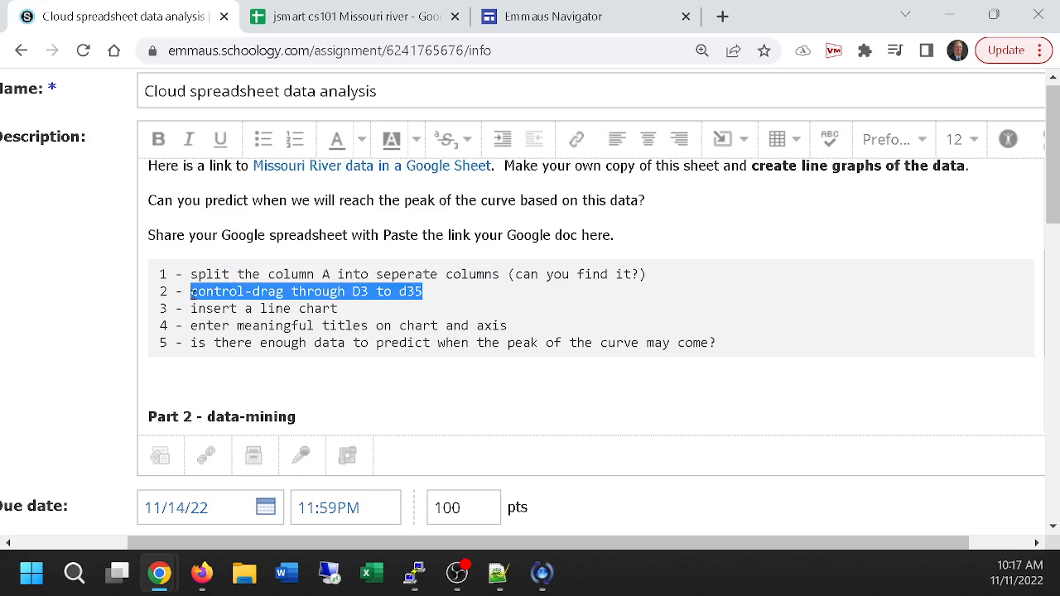
text(select)
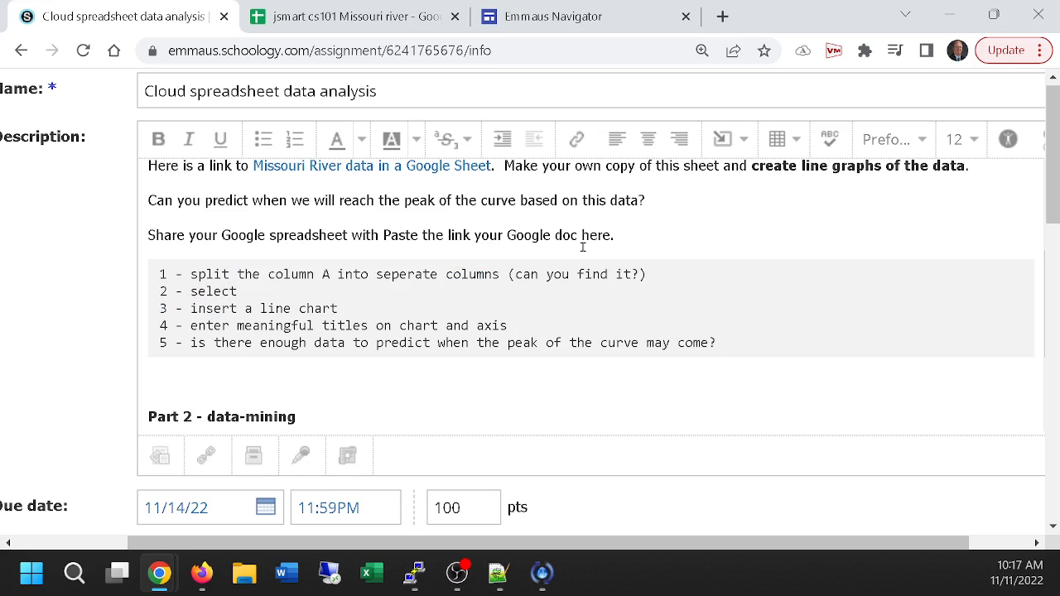
text( the gauge height cells)
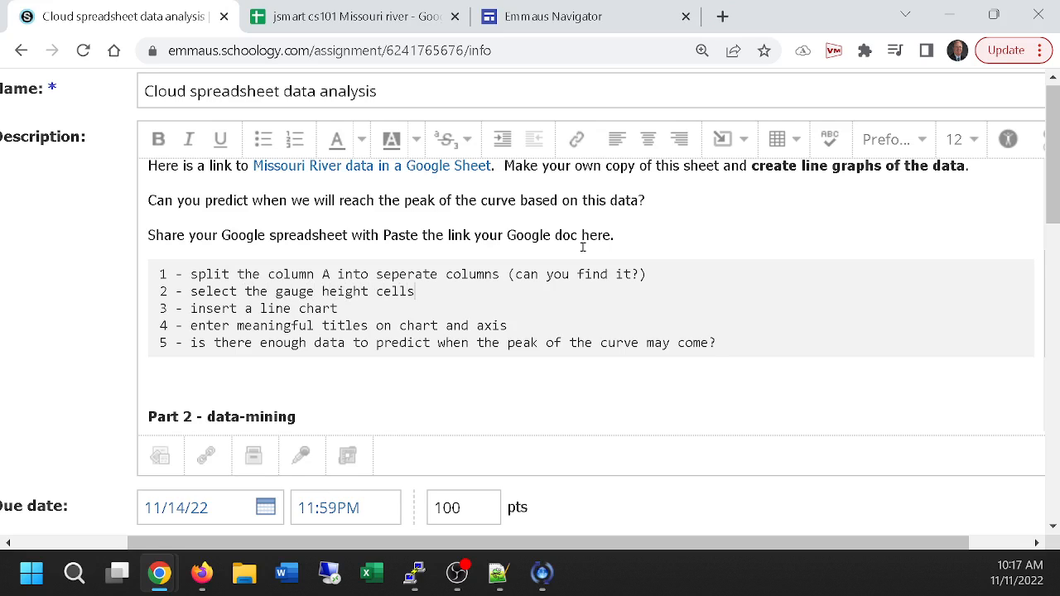
text( (all 34)
key(BackSpace)
key(BackSpace)
key(BackSpace)
key(BackSpace)
key(BackSpace)
key(BackSpace)
key(BackSpace)
text((hourly?))
- Make step 3 'change it to line chart if not already' and add '(Customize)' to step 4
drag(339, 307, 257, 308)
text(chart,)
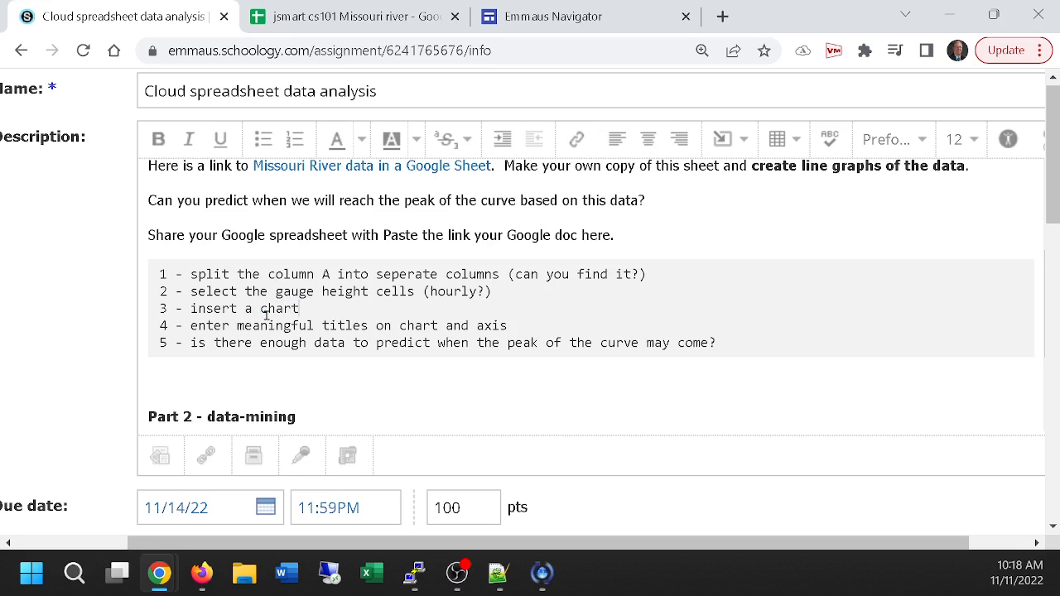
text( chnage)
key(BackSpace)
key(BackSpace)
key(BackSpace)
key(BackSpace)
text(ange it to line chart if )
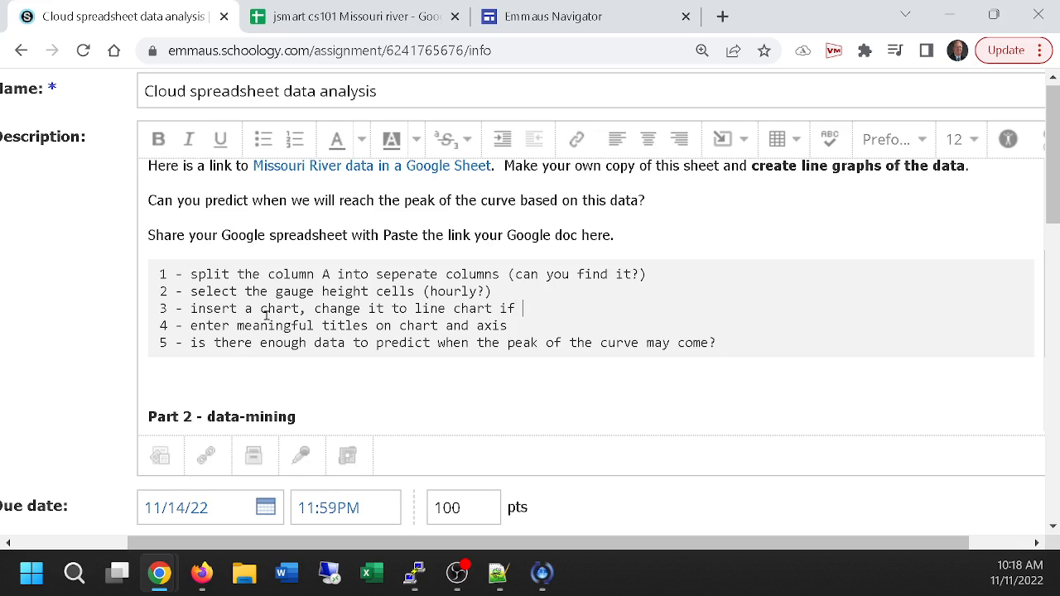
text(not already)
text(a line chart)
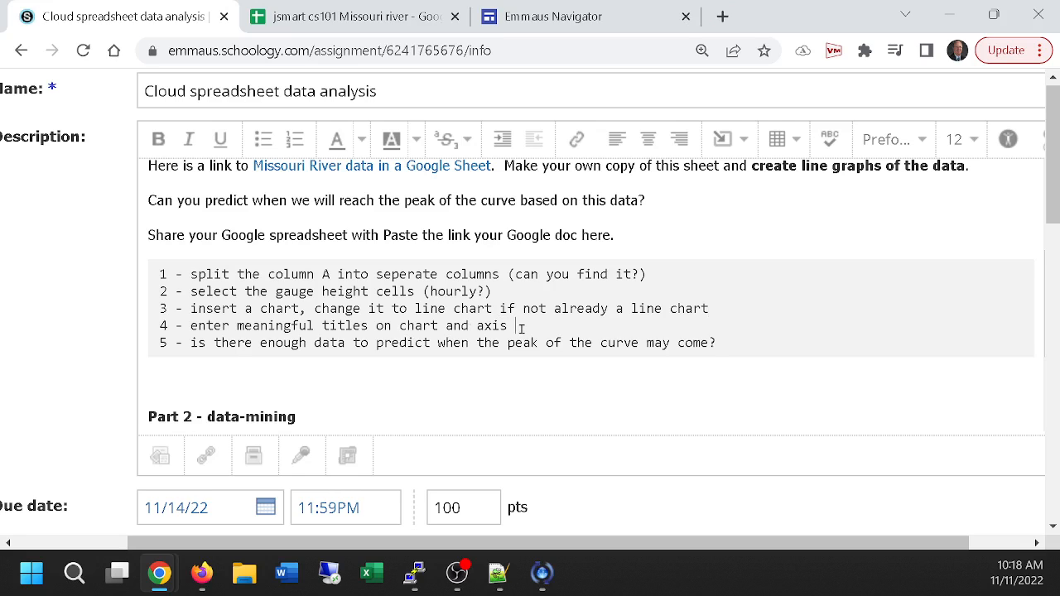
text((Customize))
drag(717, 345, 376, 345)
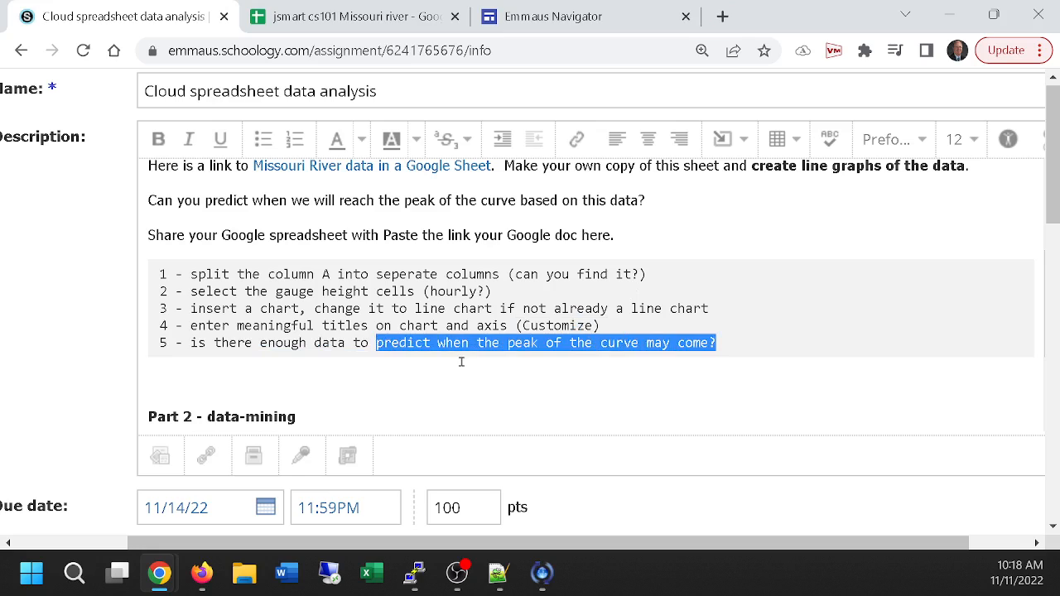
- End step 5 with 'predict future floods?', fixing the misspelled word
text(predict)
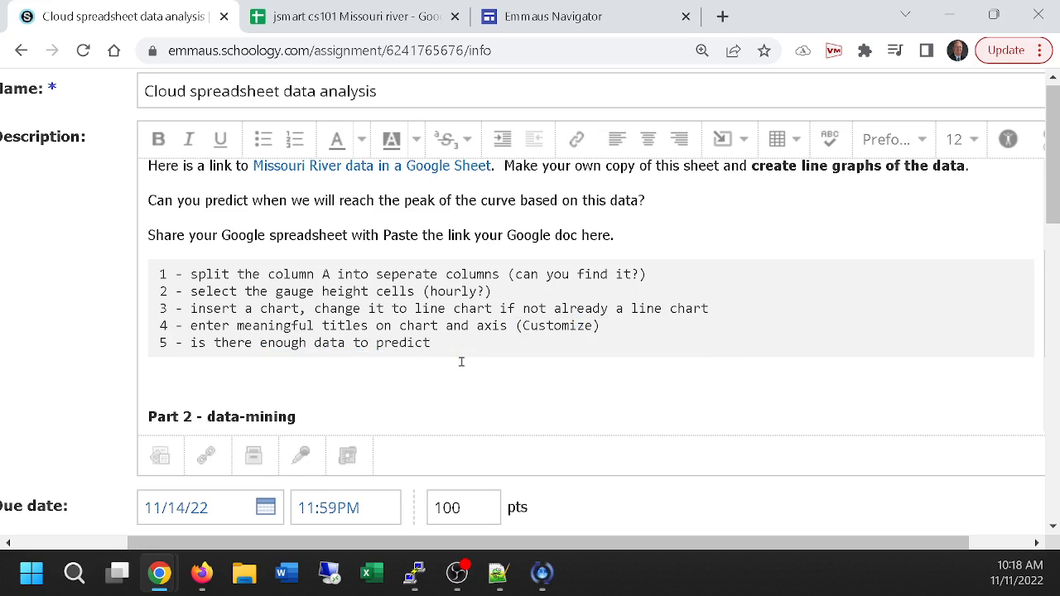
text( tomorww)
key(BackSpace)
key(BackSpace)
key(BackSpace)
key(BackSpace)
key(BackSpace)
key(BackSpace)
key(BackSpace)
text(future)
text(floods?)
scroll(602, 333, down, 2)
scroll(602, 333, down, 1)
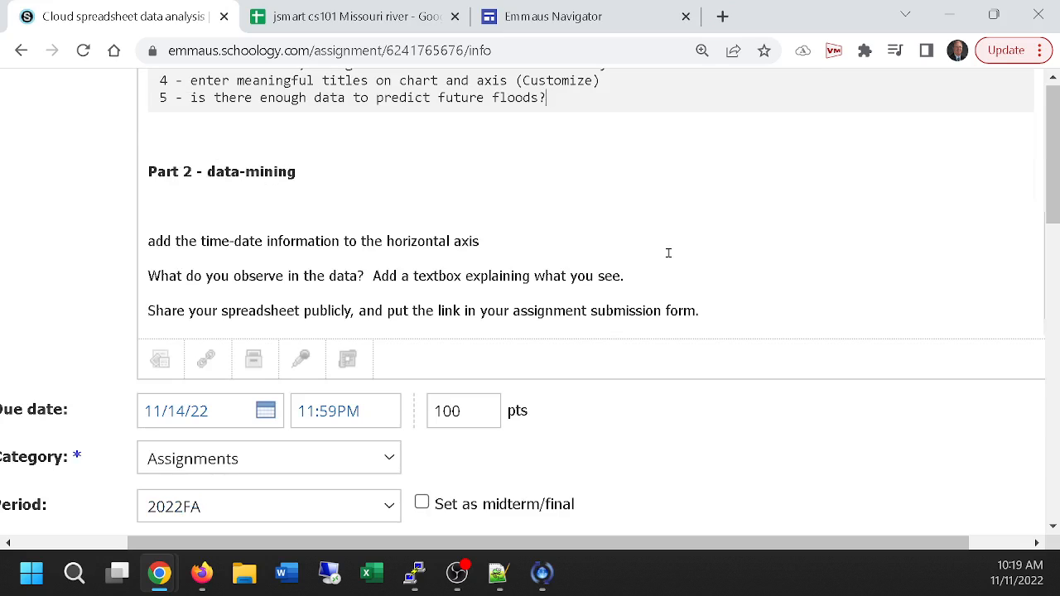
scroll(694, 286, down, 1)
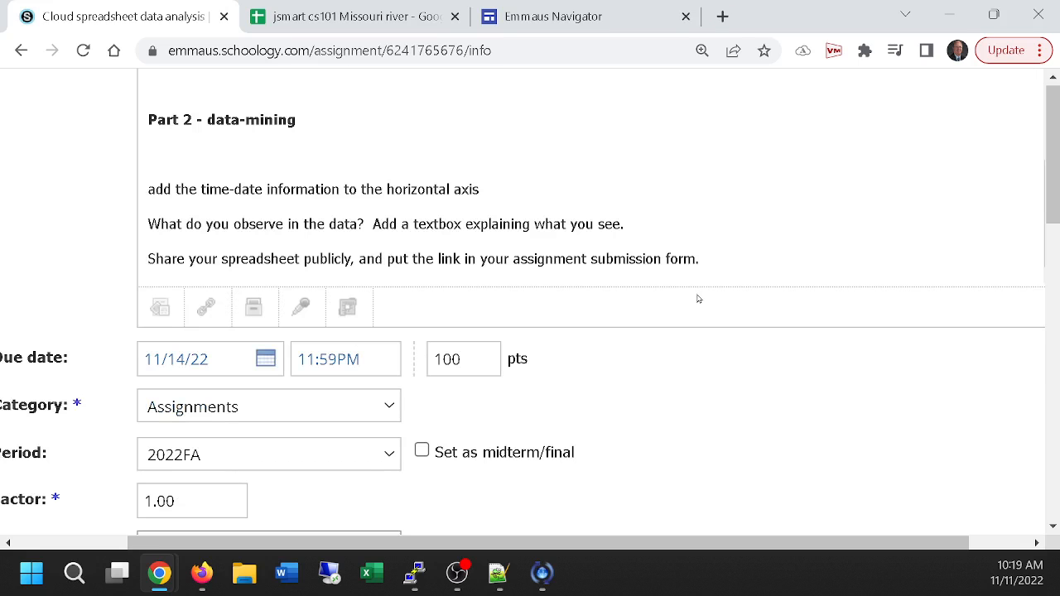
scroll(695, 297, up, 1)
- Delete the last three lines of Part 2
click(707, 323)
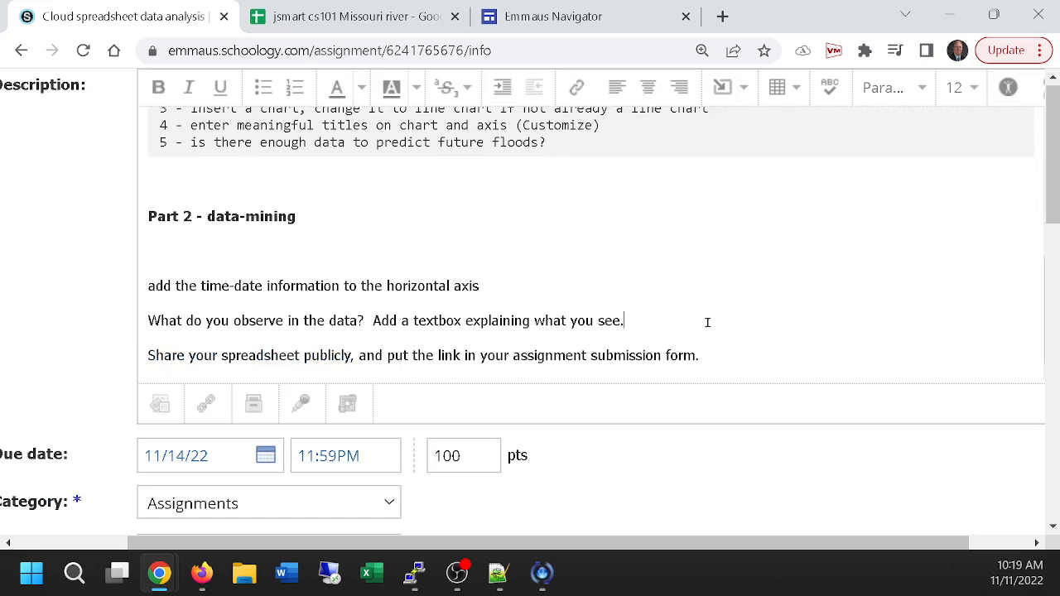
drag(720, 357, 584, 241)
key(Delete)
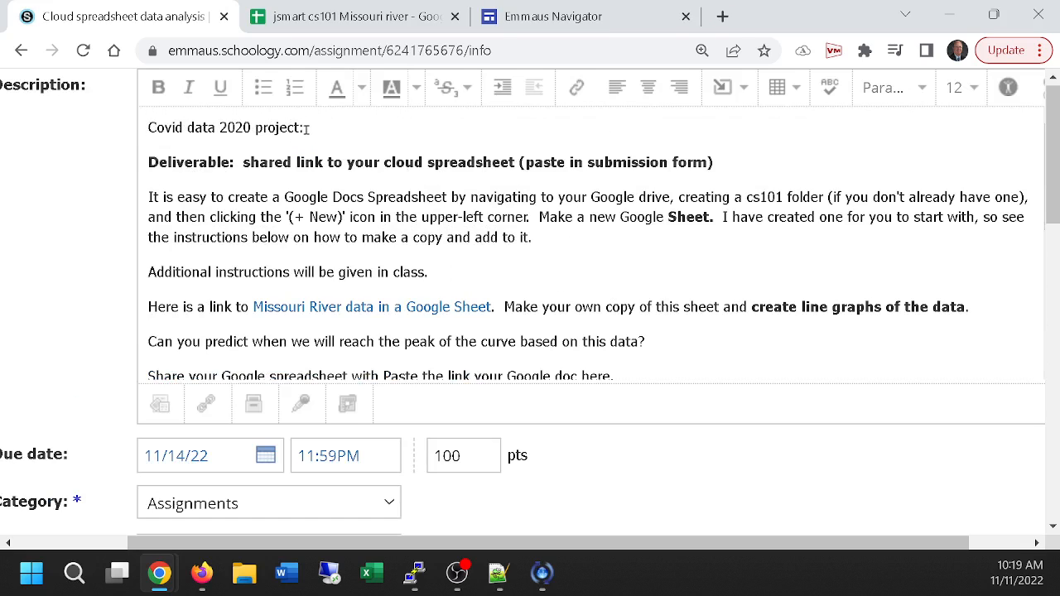
- Replace the 'Covid data 2020 project:' heading with 'Data Project' and select the whole description
drag(308, 129, 145, 145)
text(Data )
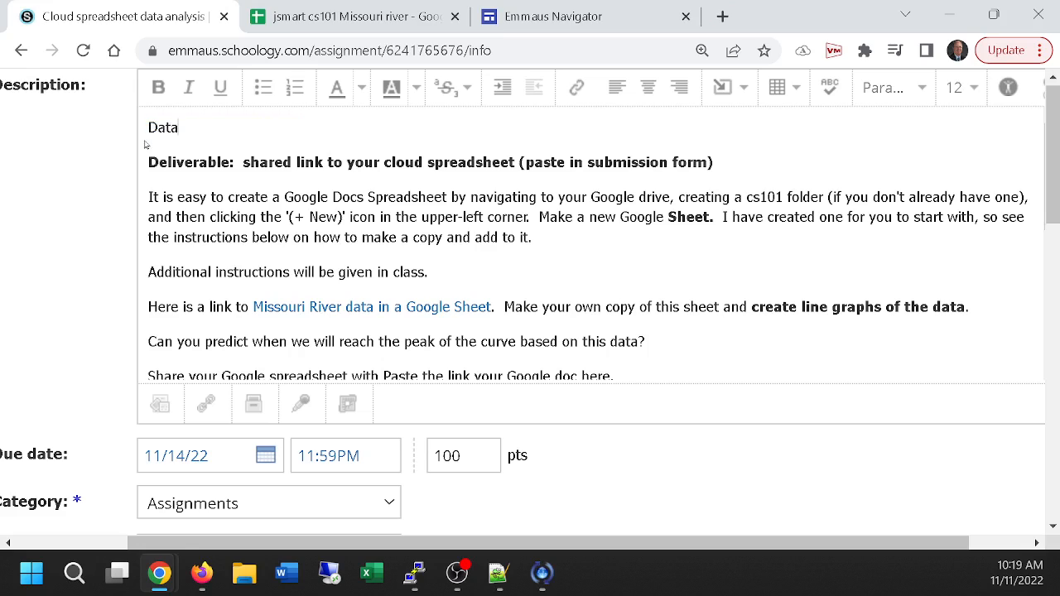
text(Project)
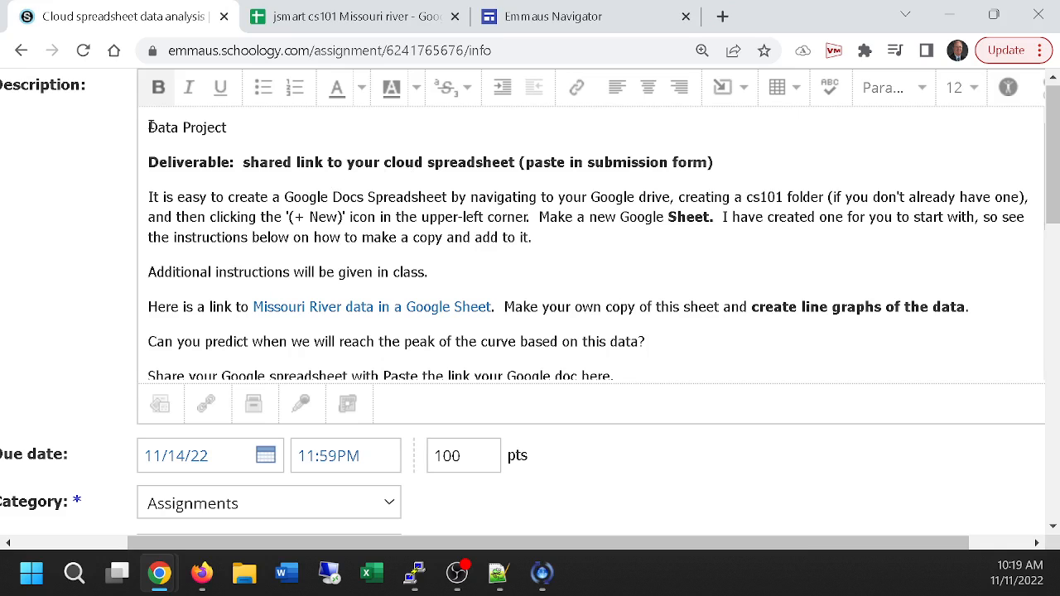
drag(150, 127, 262, 197)
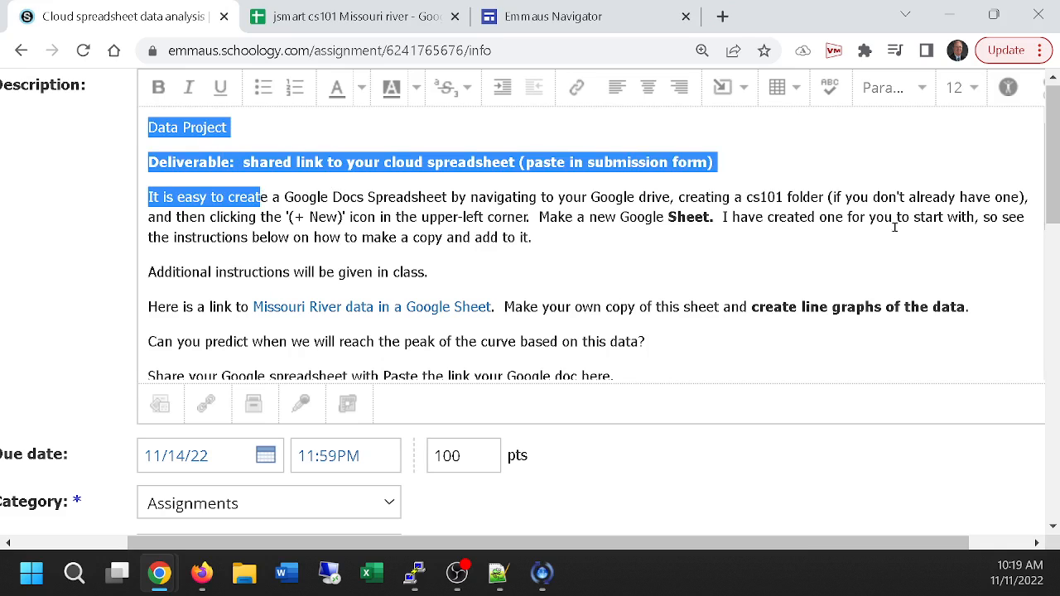
scroll(1032, 239, down, 4)
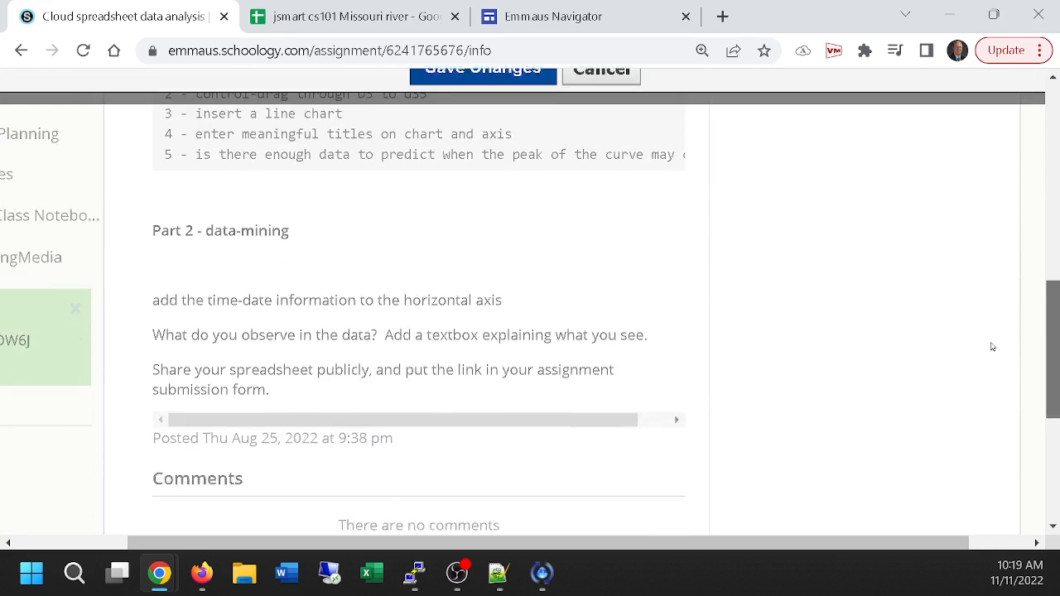
scroll(1032, 238, up, 3)
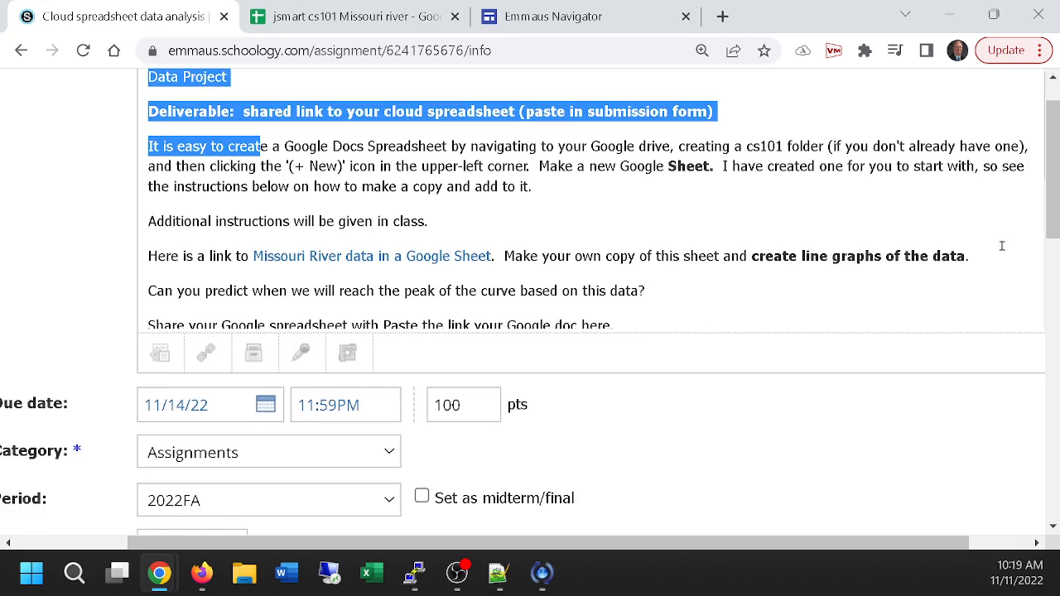
scroll(909, 227, down, 5)
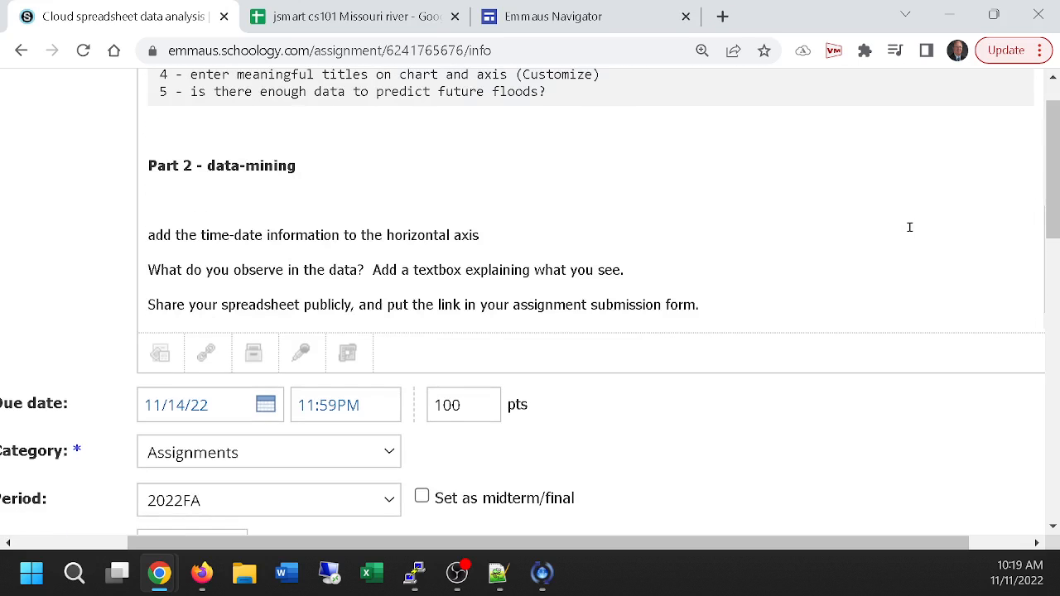
key(ctrl+a)
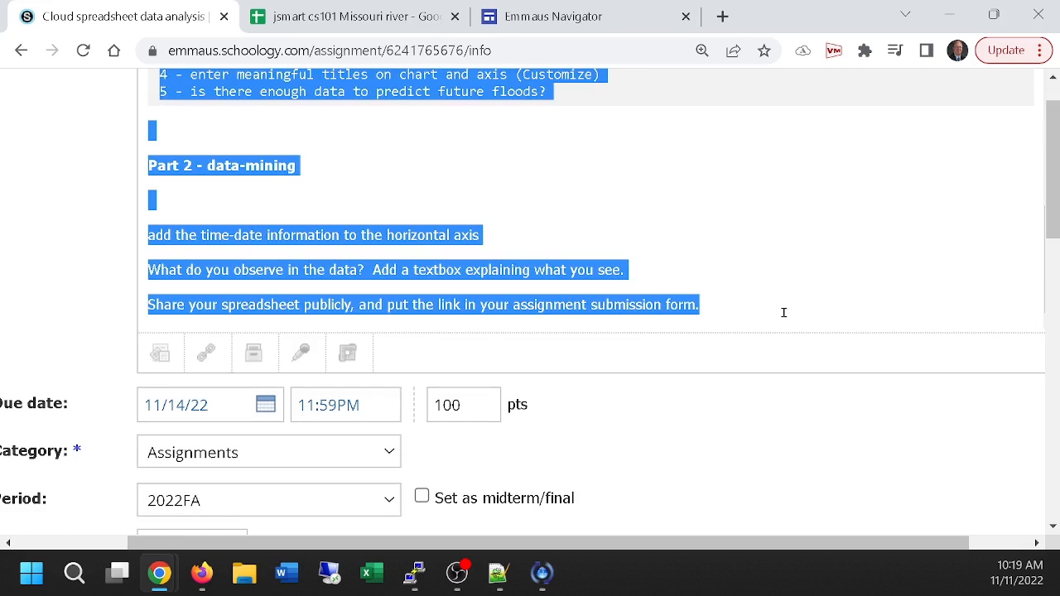
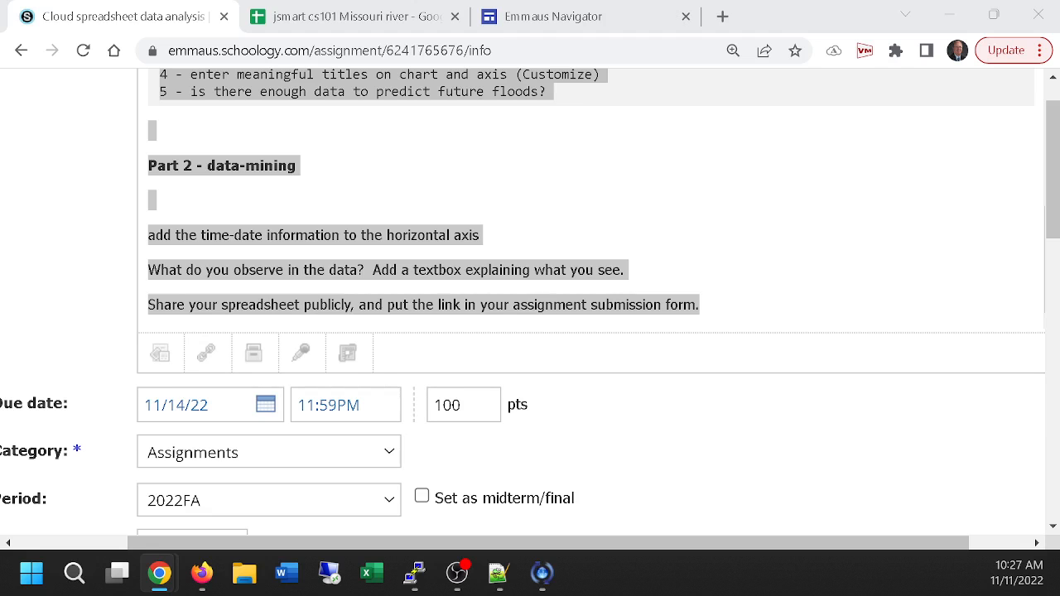
- Save the Schoology assignment edits with the new 'Data Project' description and Part 2 data-mining section
scroll(626, 216, up, 5)
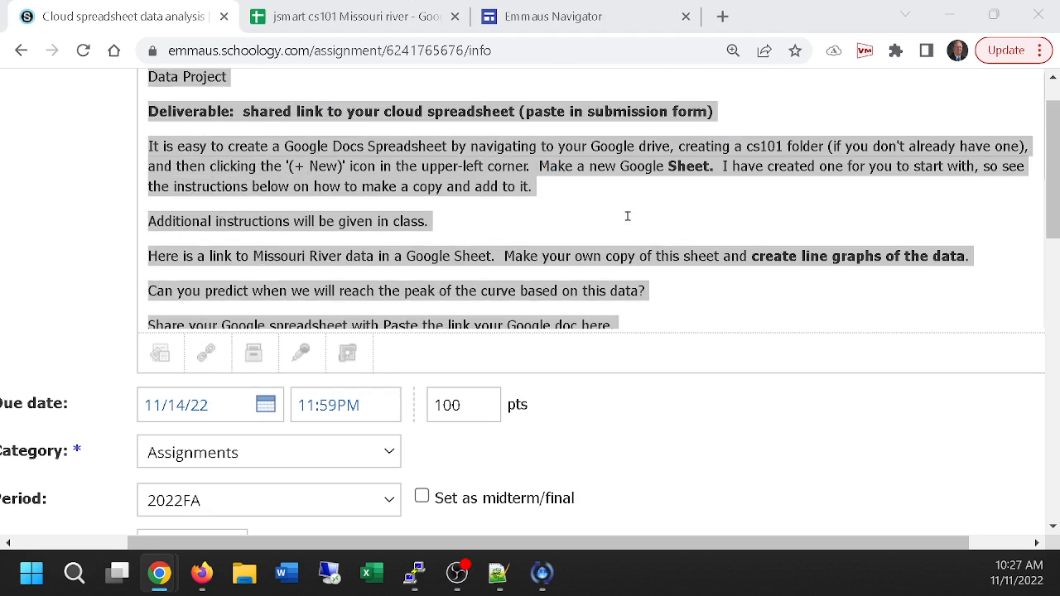
scroll(627, 216, up, 1)
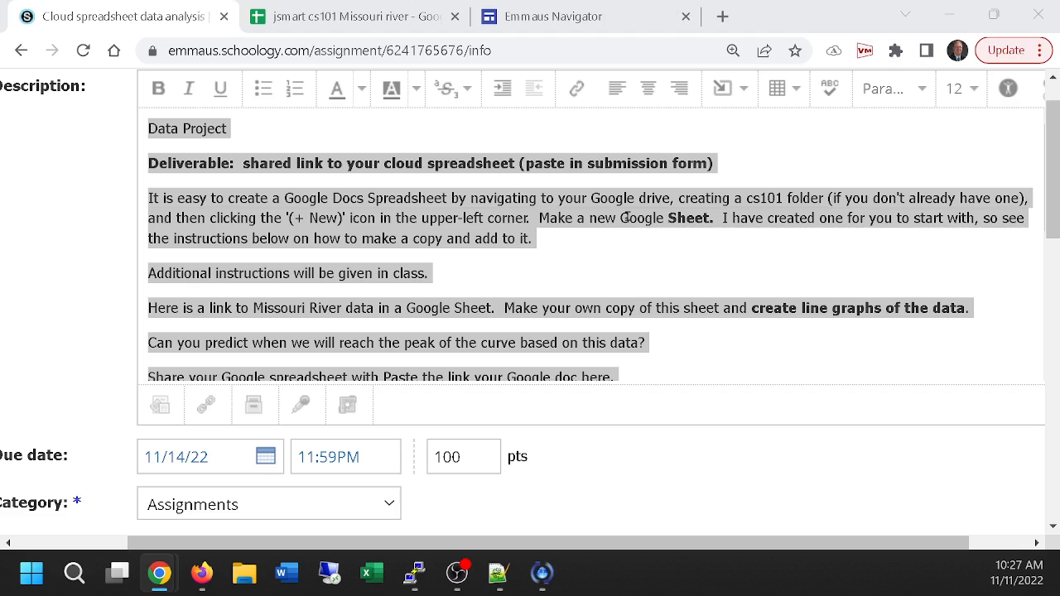
scroll(629, 249, down, 5)
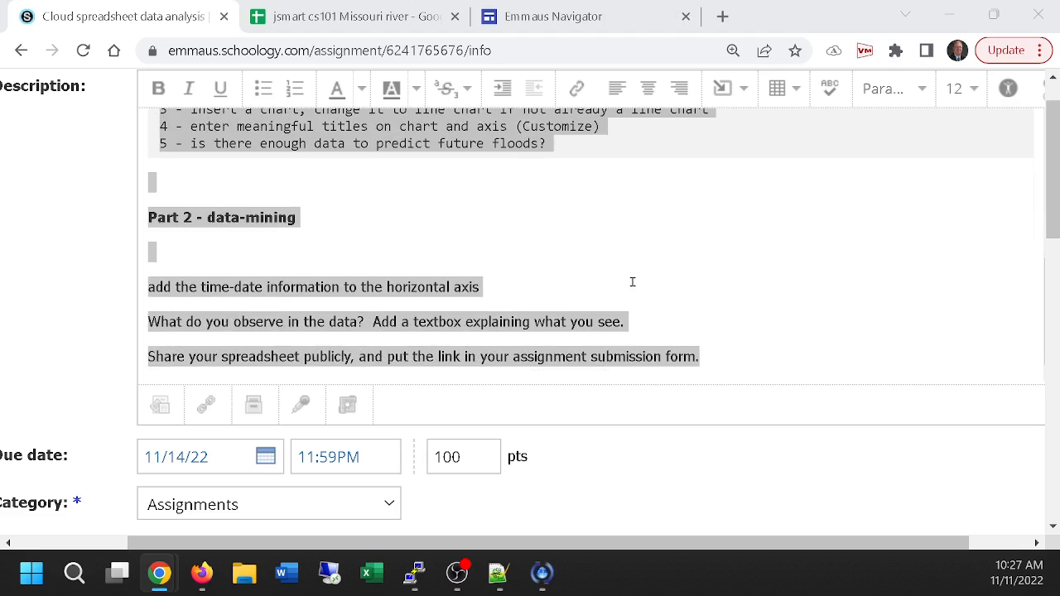
click(787, 251)
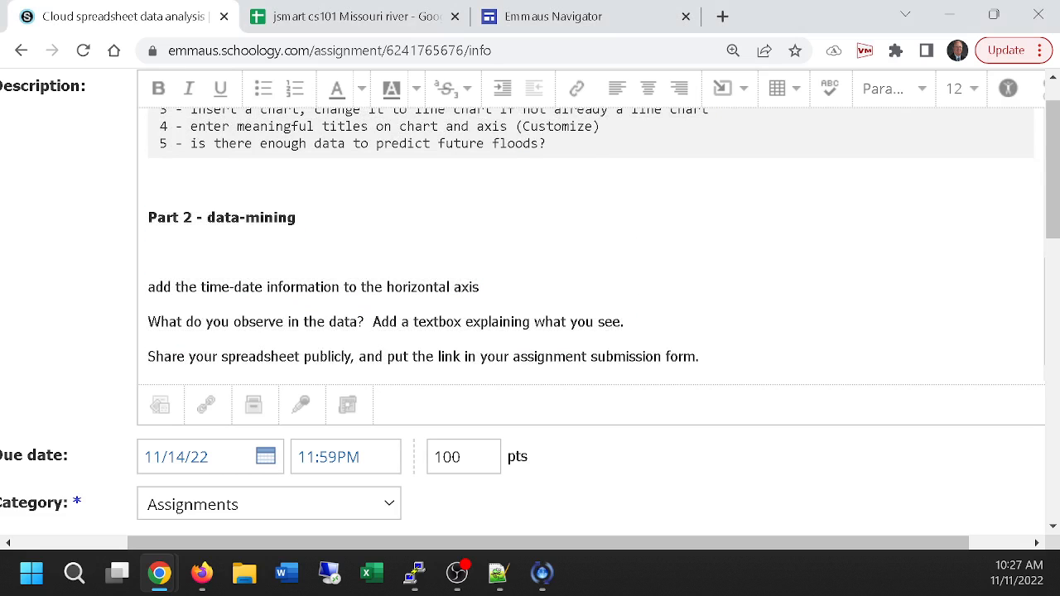
scroll(789, 248, up, 5)
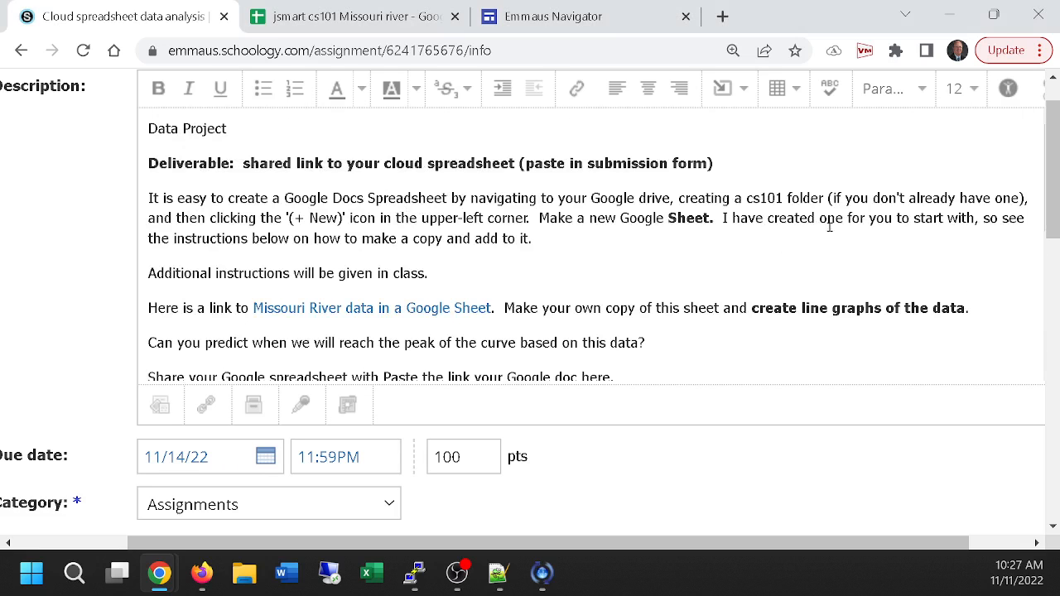
drag(1049, 162, 1050, 451)
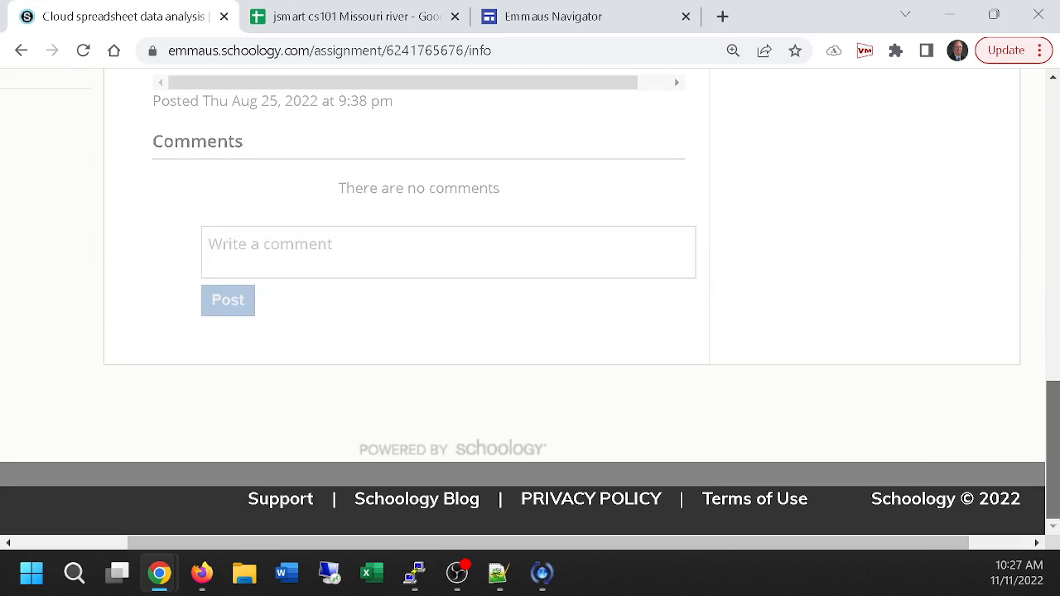
scroll(554, 323, up, 4)
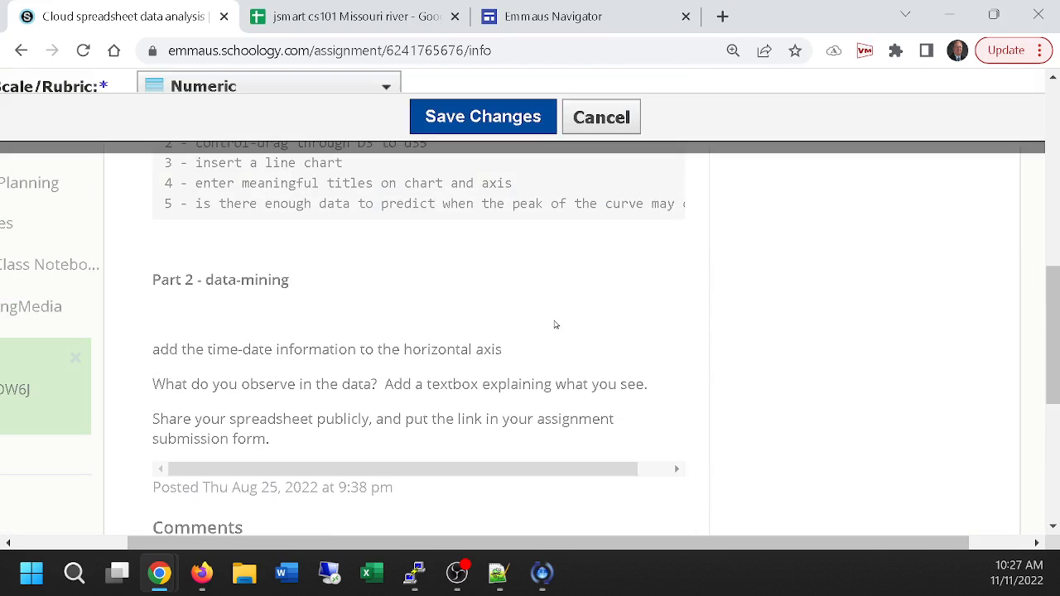
click(510, 136)
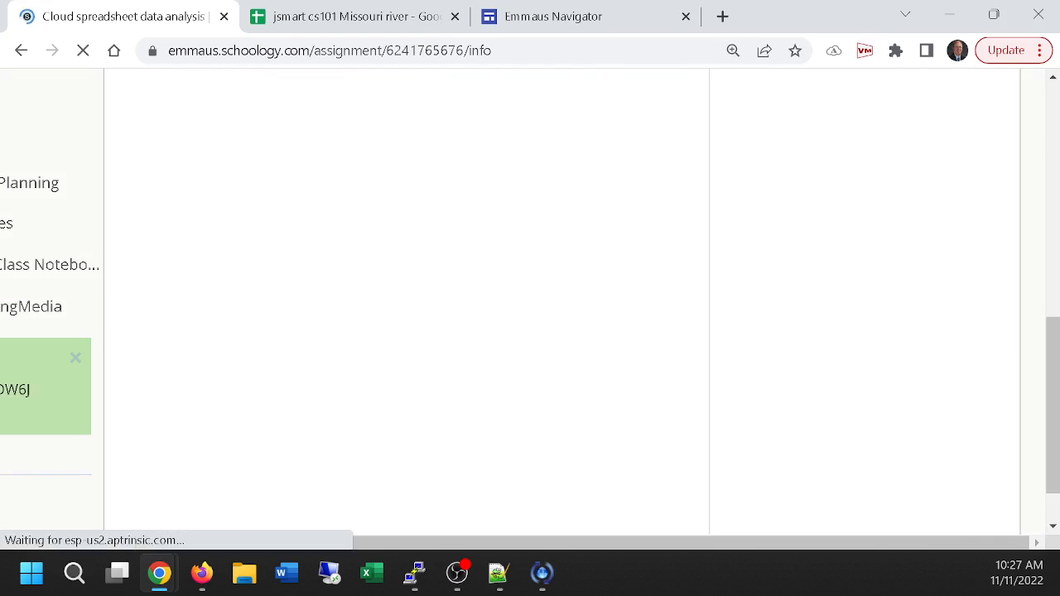